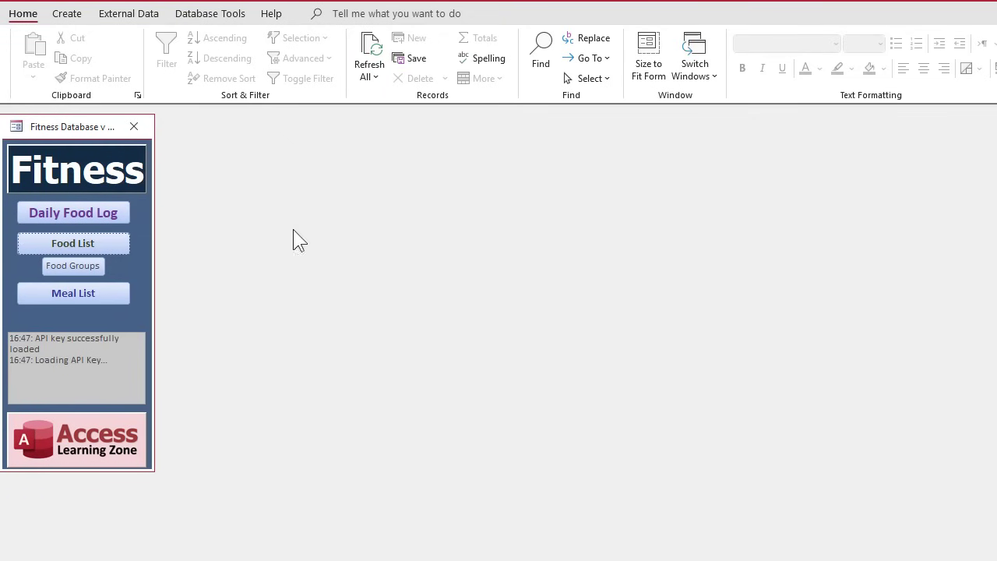
Open the Daily Food Log form and enter a new Dinner record with food 'Todays Dinner'
click(85, 204)
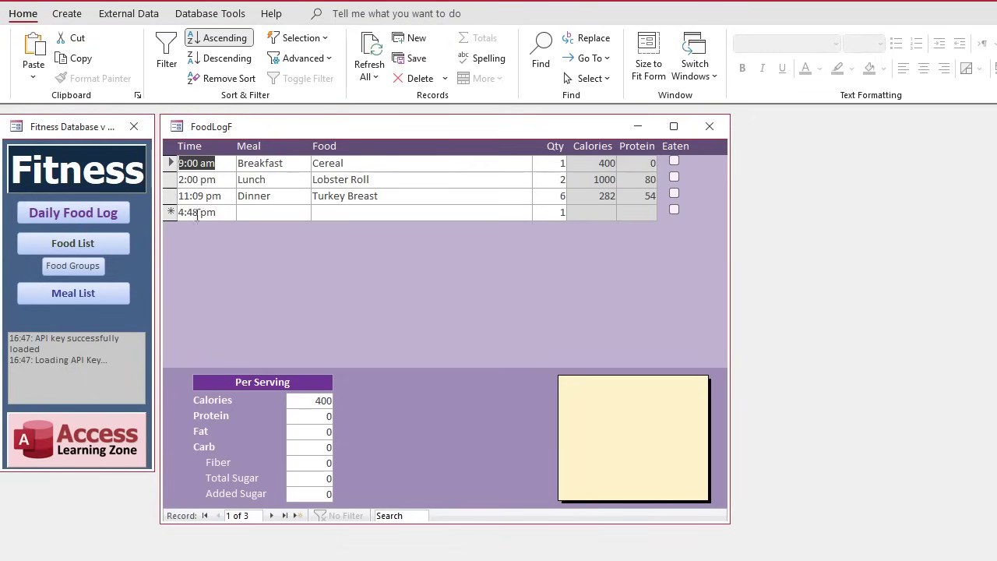
click(274, 215)
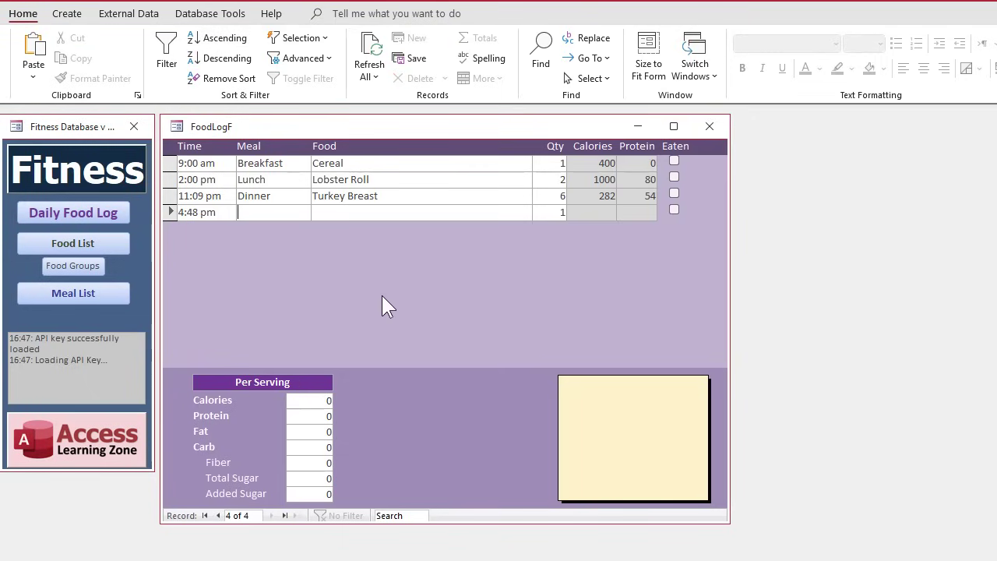
text(Dinner)
key(Tab)
text(Todays Dinner)
key(Tab)
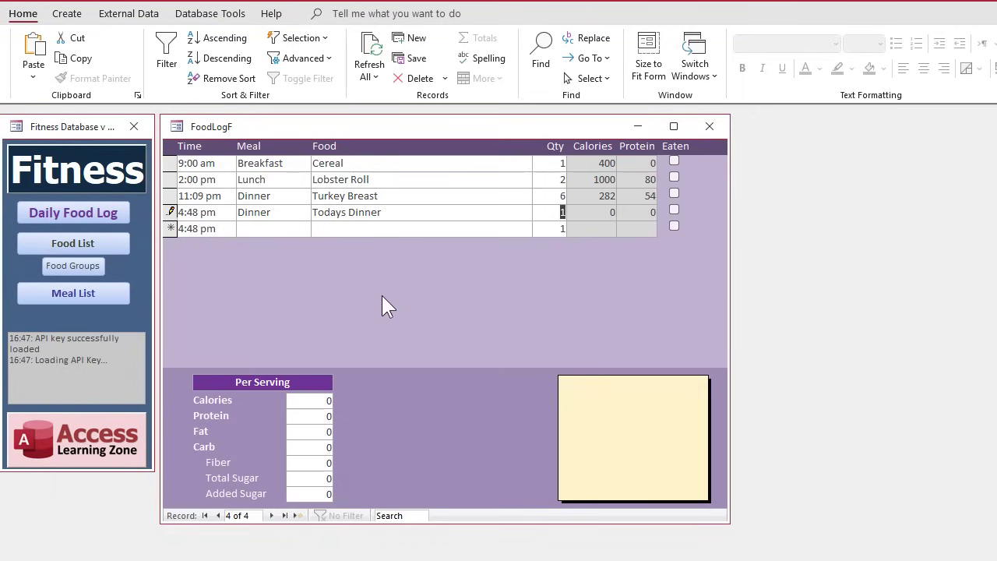
Save the new Todays Dinner entry by moving off the record
click(215, 195)
click(215, 211)
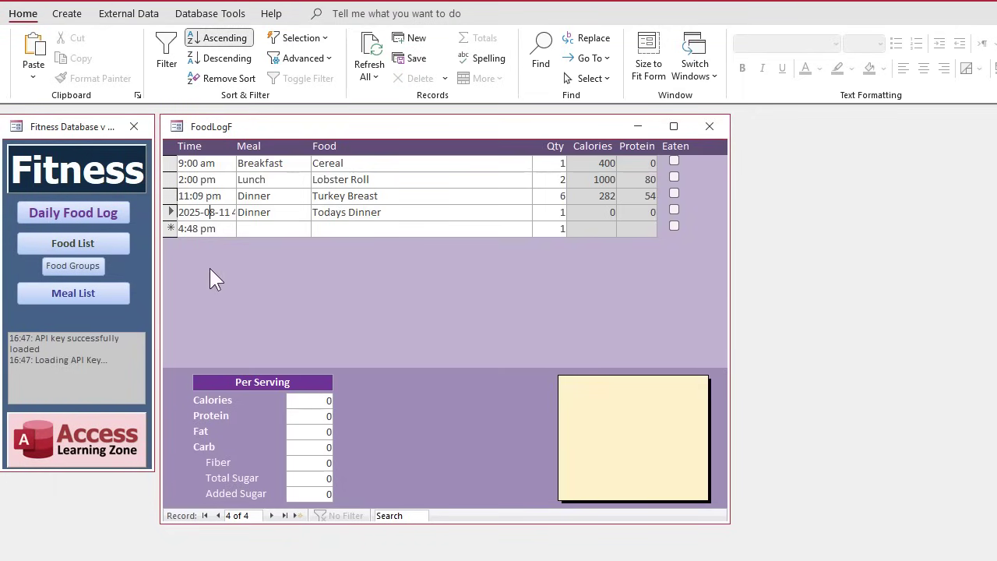
click(266, 228)
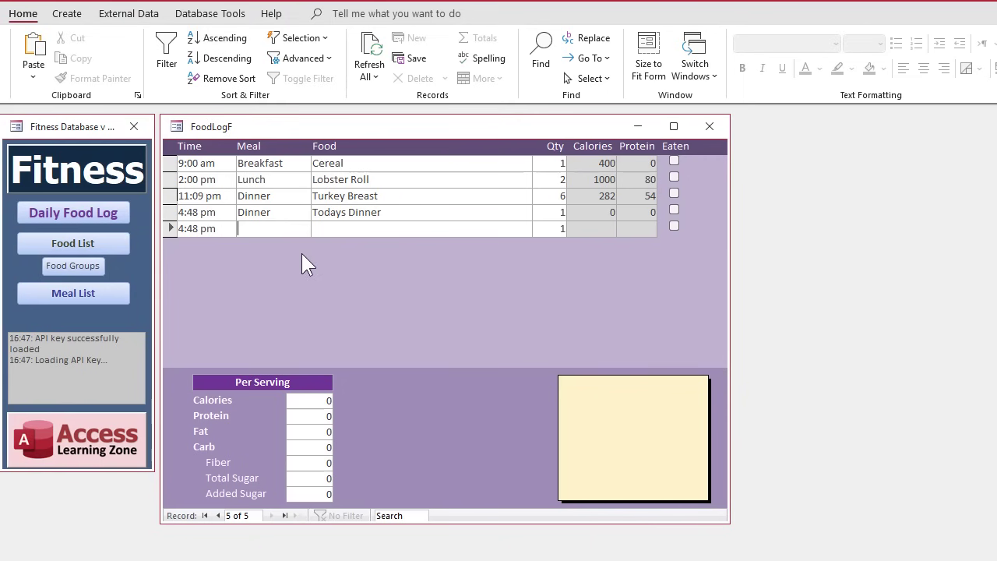
right_click(442, 127)
Switch FoodLogF to Design View, make the Form Header taller and move the column labels down
click(491, 250)
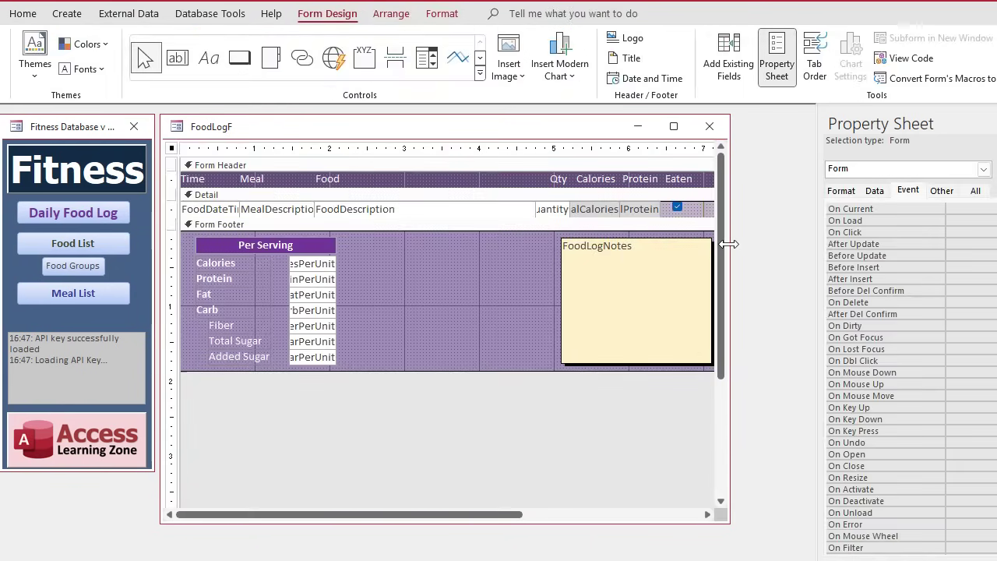
drag(730, 244, 803, 244)
drag(422, 189, 429, 243)
drag(211, 175, 211, 232)
click(430, 192)
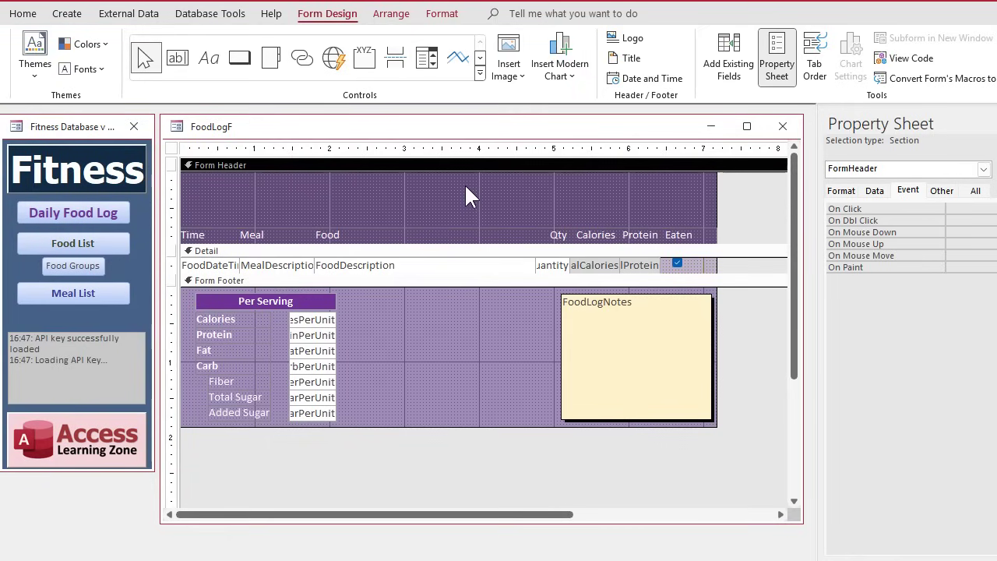
Copy the FoodDescription text box and paste it into the Form Header
click(392, 264)
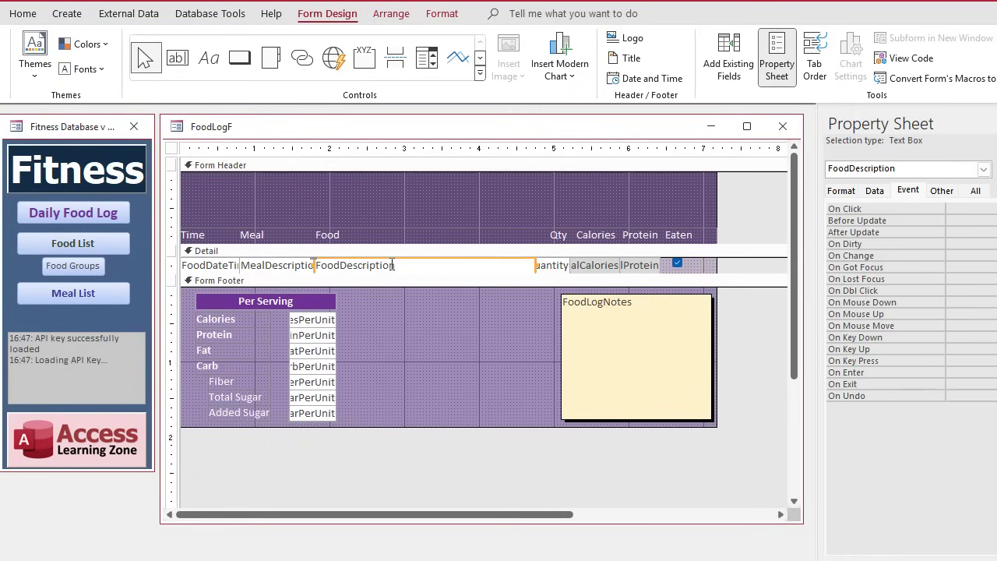
click(399, 207)
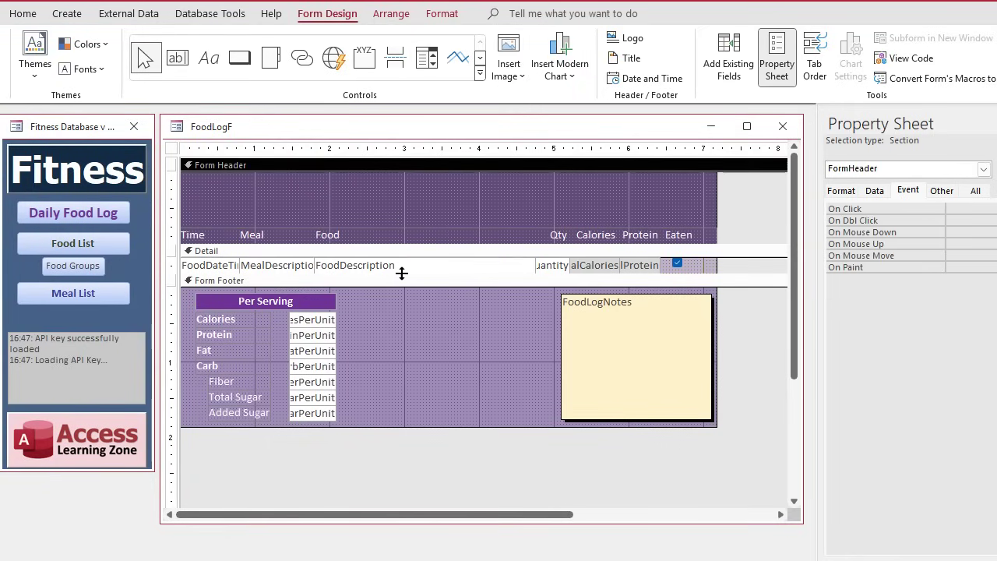
click(400, 266)
click(403, 205)
key(ctrl+v)
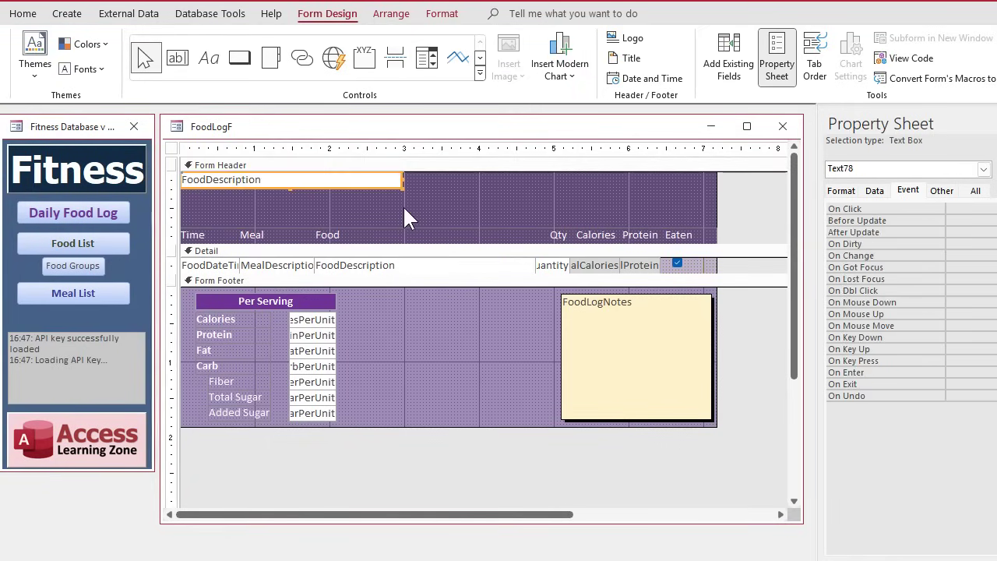
click(403, 205)
Center the pasted box, clear its Control Source and rename it LogDate
drag(327, 187, 479, 166)
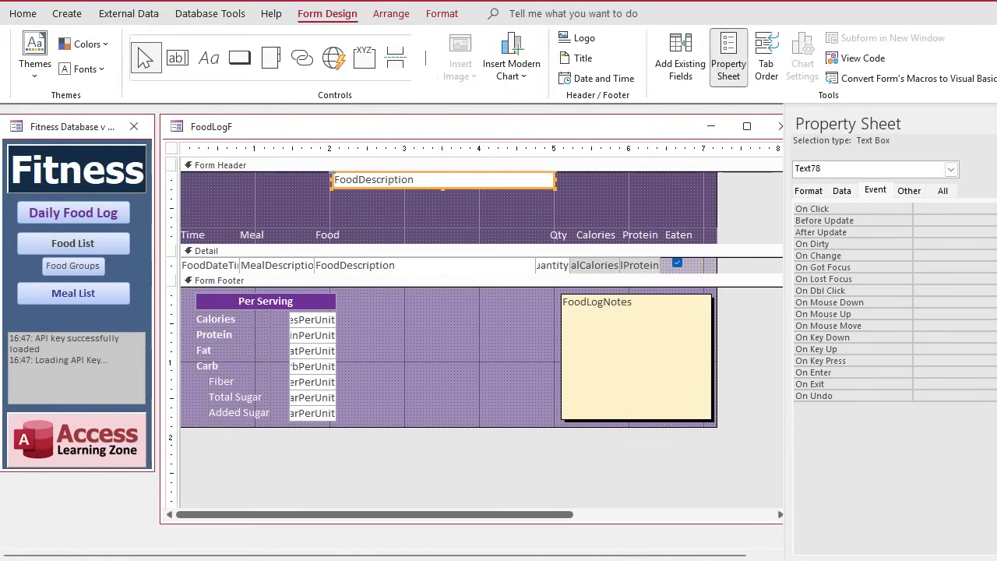
drag(538, 136, 440, 133)
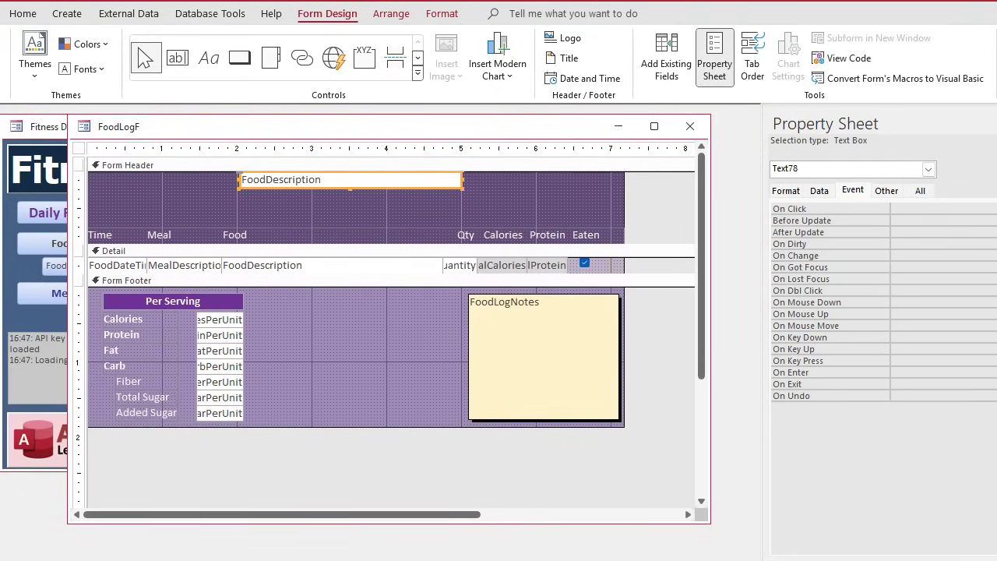
click(397, 184)
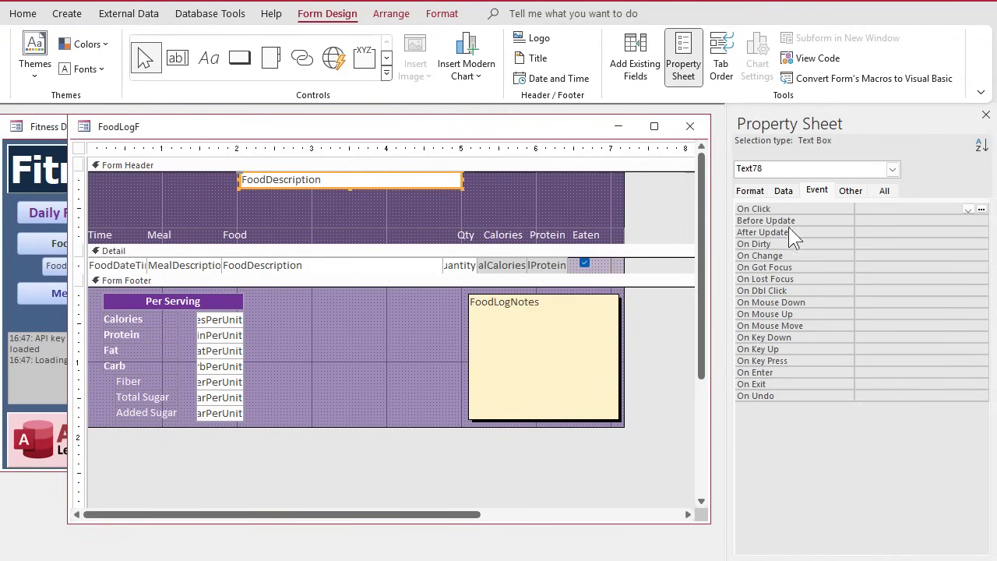
click(883, 189)
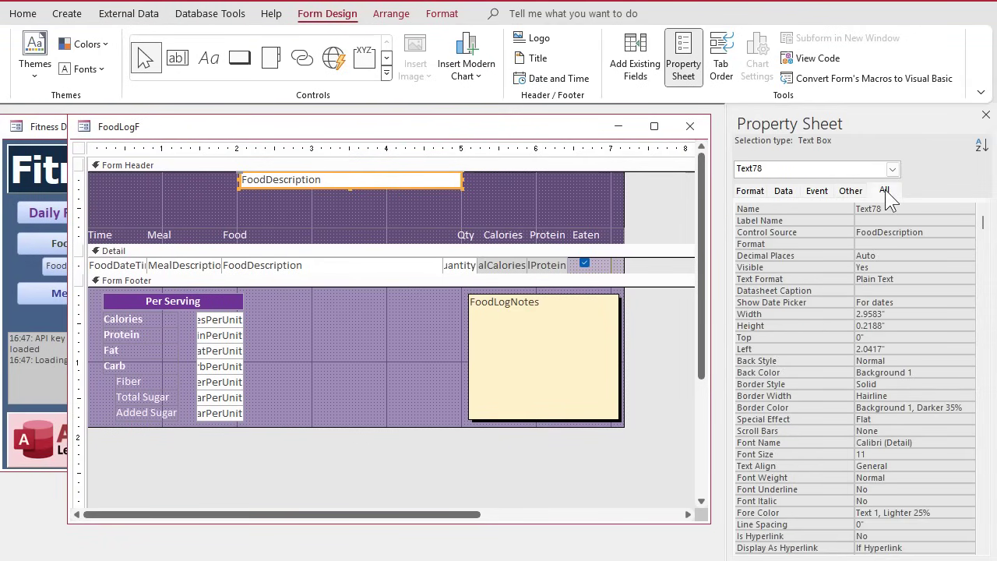
click(785, 231)
key(Delete)
key(Return)
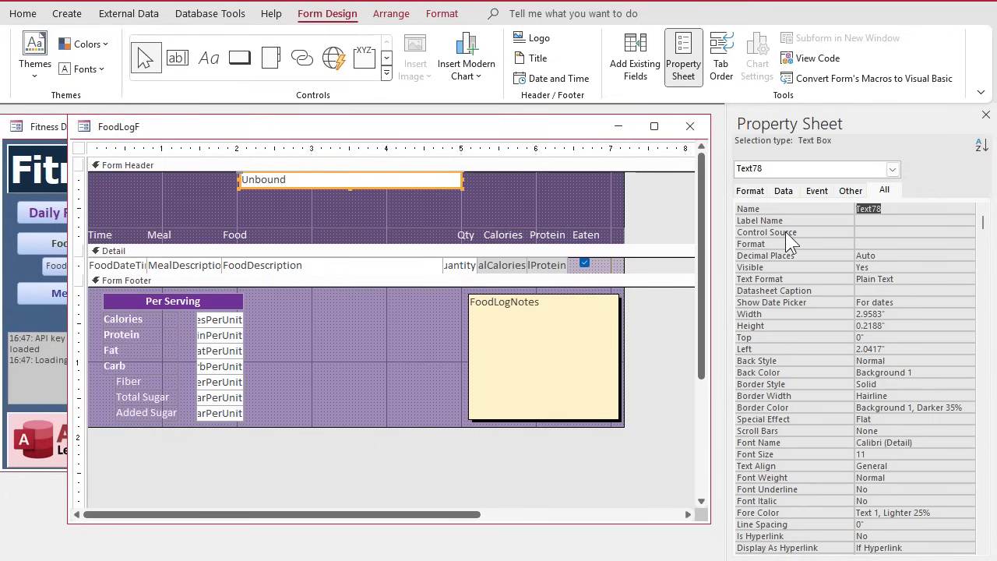
text(LogDate)
key(Return)
Set LogDate's Default Value to =Date() on the Data tab
click(785, 191)
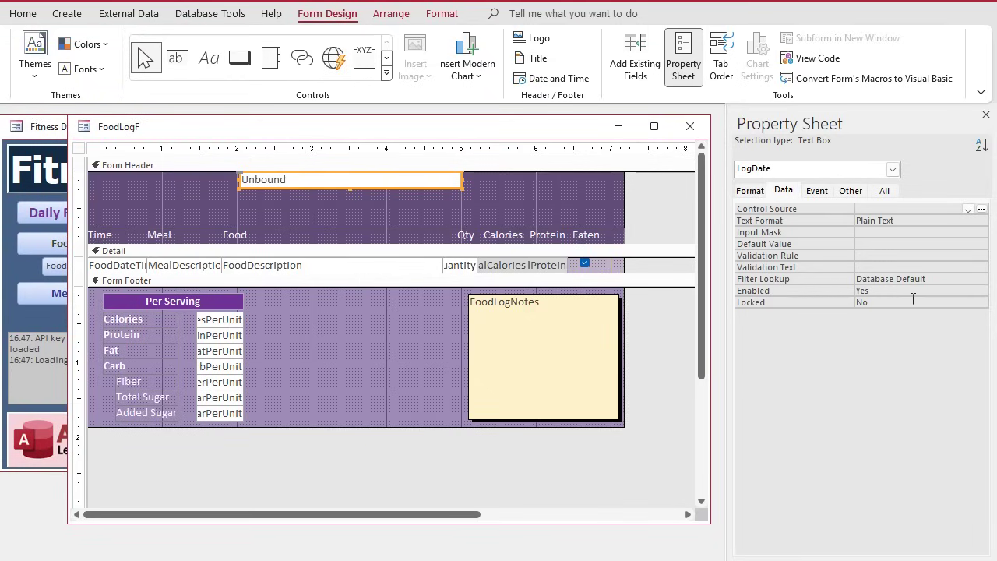
text(=Date())
key(BackSpace)
key(BackSpace)
key(BackSpace)
key(BackSpace)
key(BackSpace)
key(BackSpace)
key(BackSpace)
key(Tab)
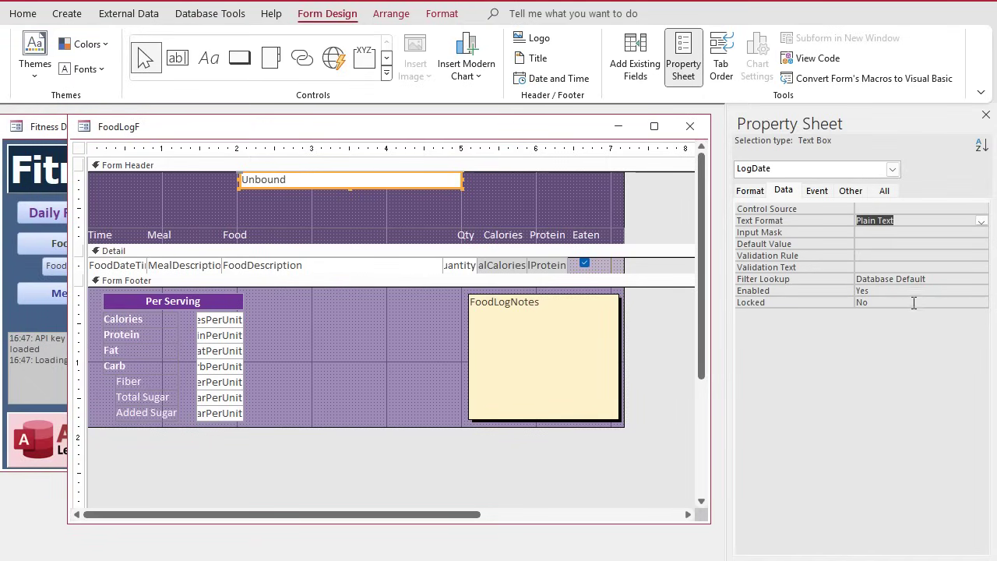
click(868, 243)
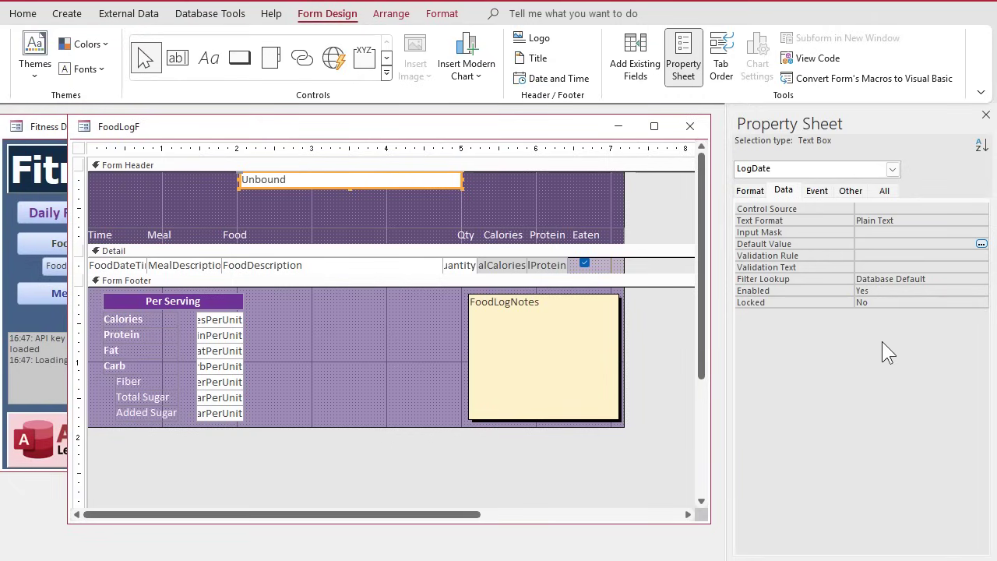
text(=Date())
key(Return)
Make the LogDate box taller and give it a light lavender background
click(265, 205)
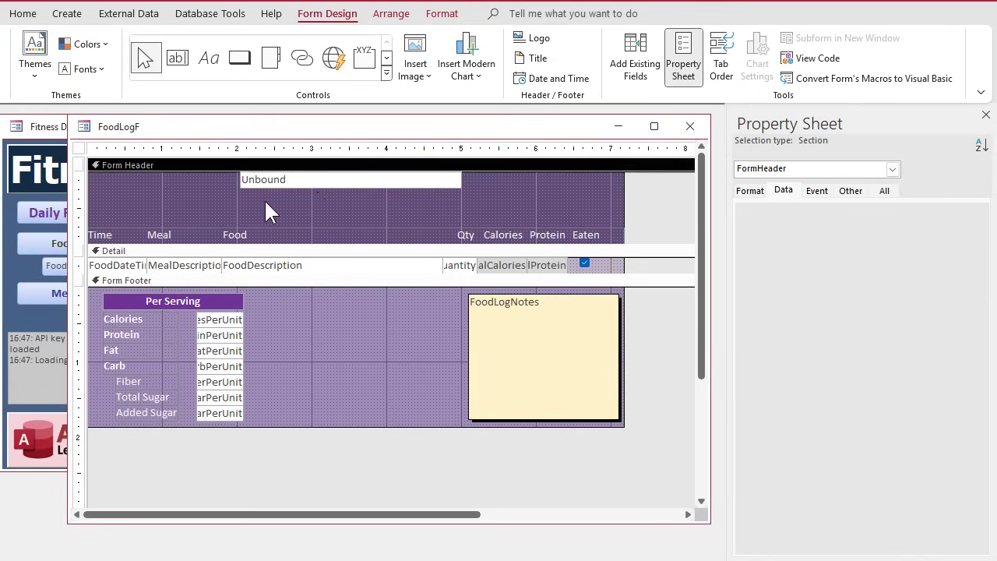
click(332, 182)
drag(350, 188, 352, 195)
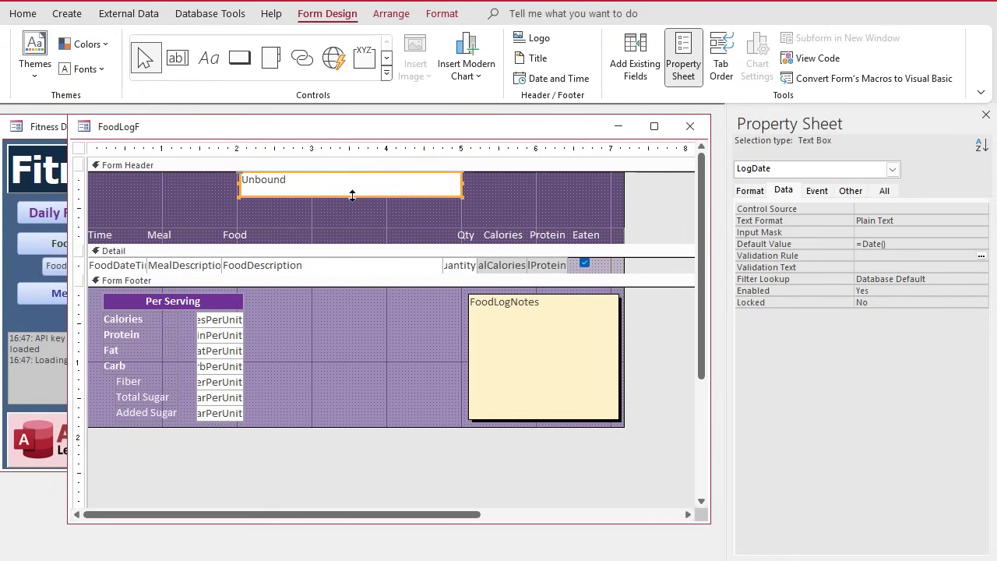
click(442, 13)
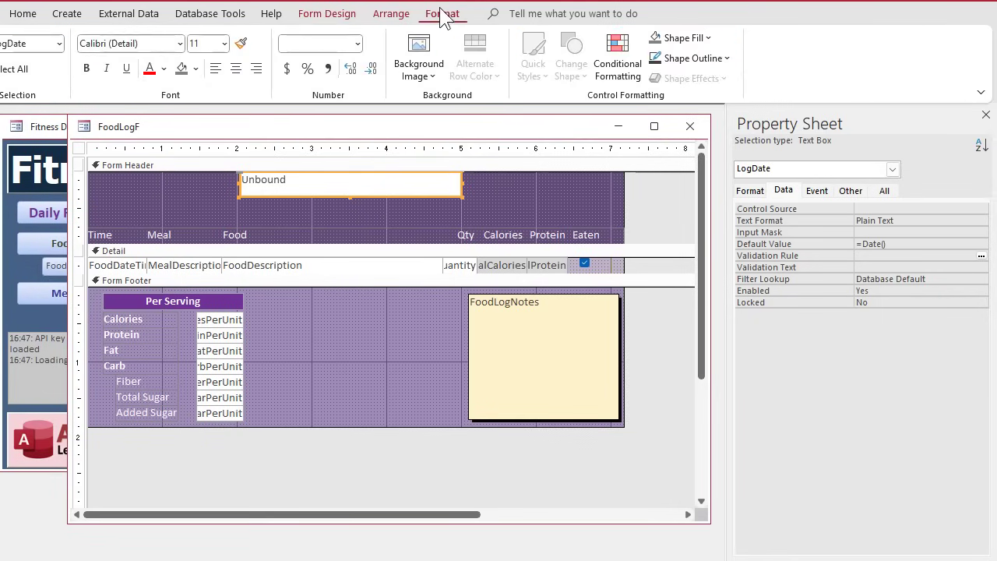
click(182, 68)
click(196, 69)
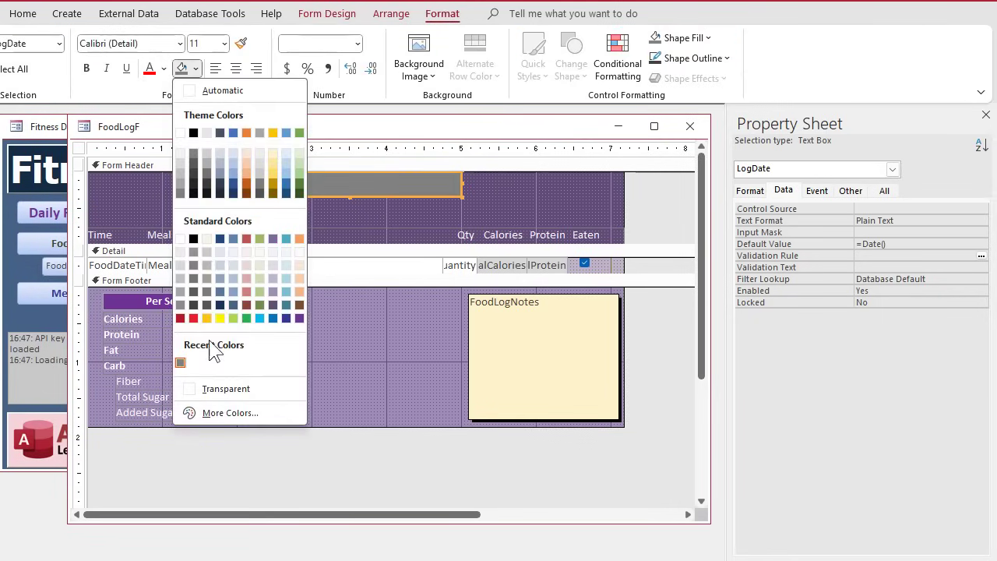
click(272, 282)
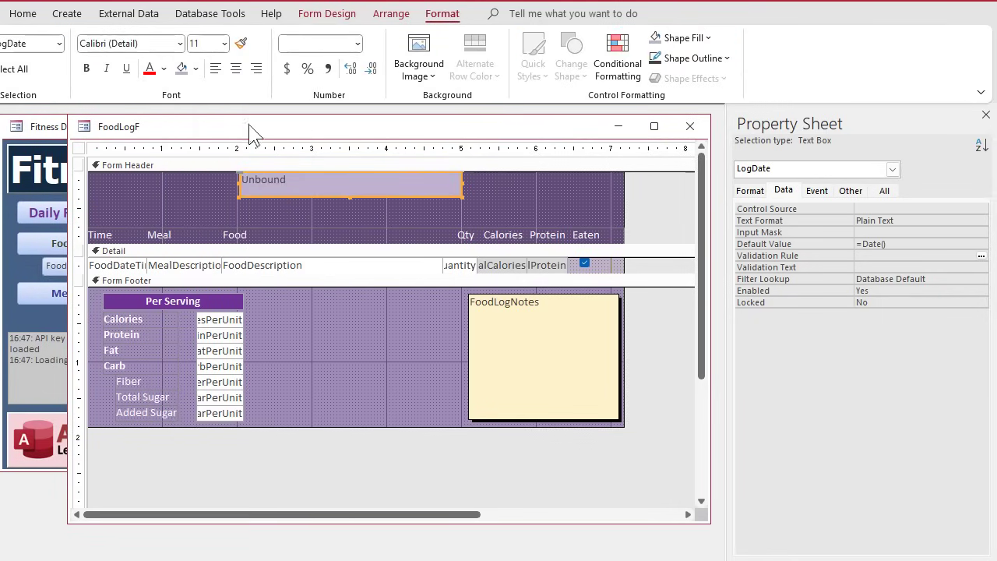
click(195, 68)
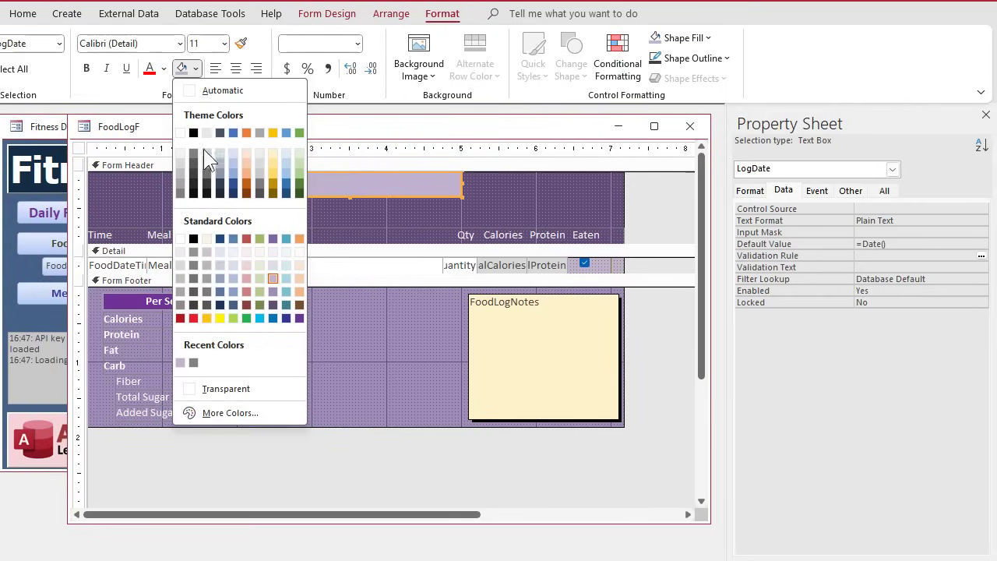
click(274, 265)
Make LogDate's text centred and bold at font size 18
click(236, 69)
click(87, 69)
click(224, 43)
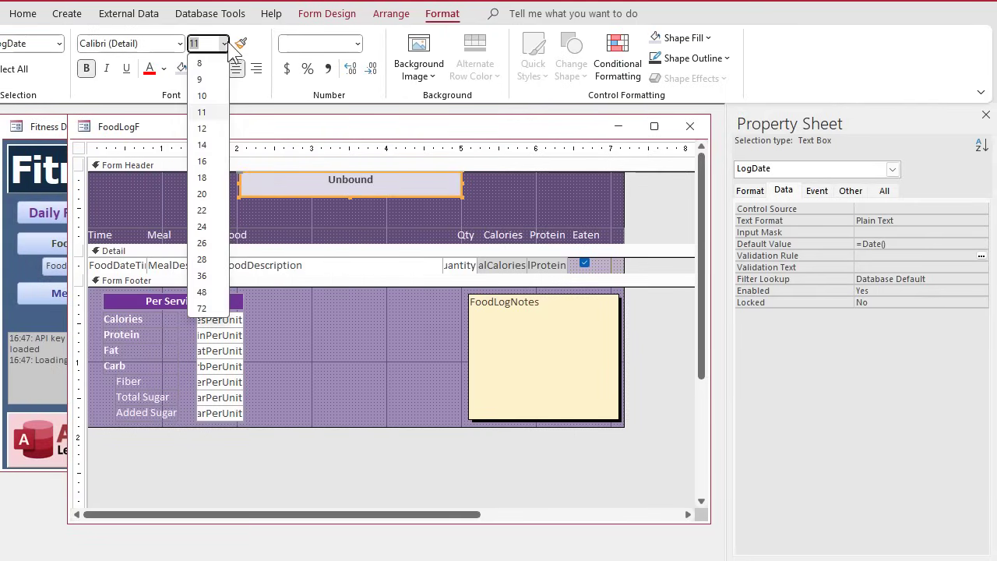
click(206, 209)
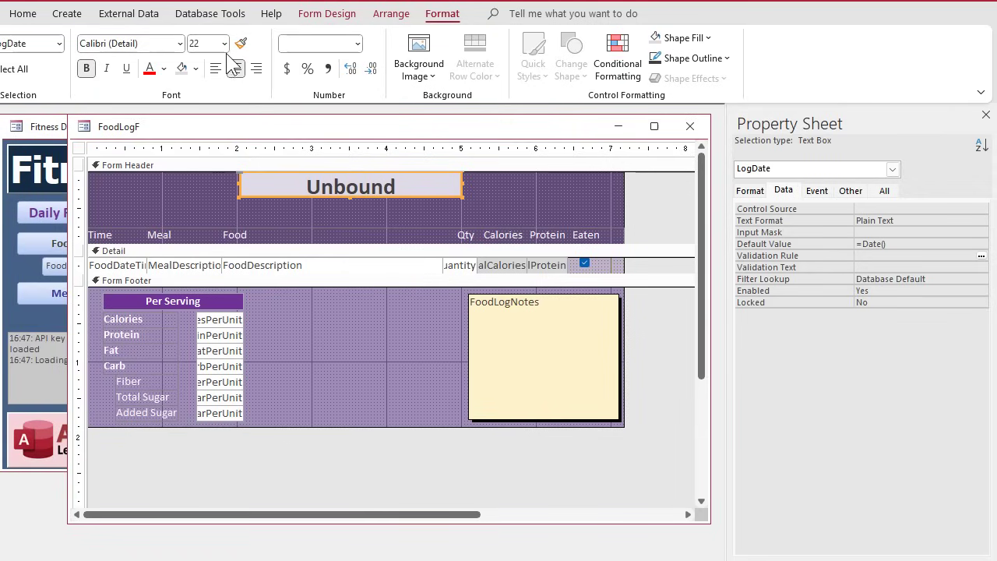
click(224, 44)
click(206, 191)
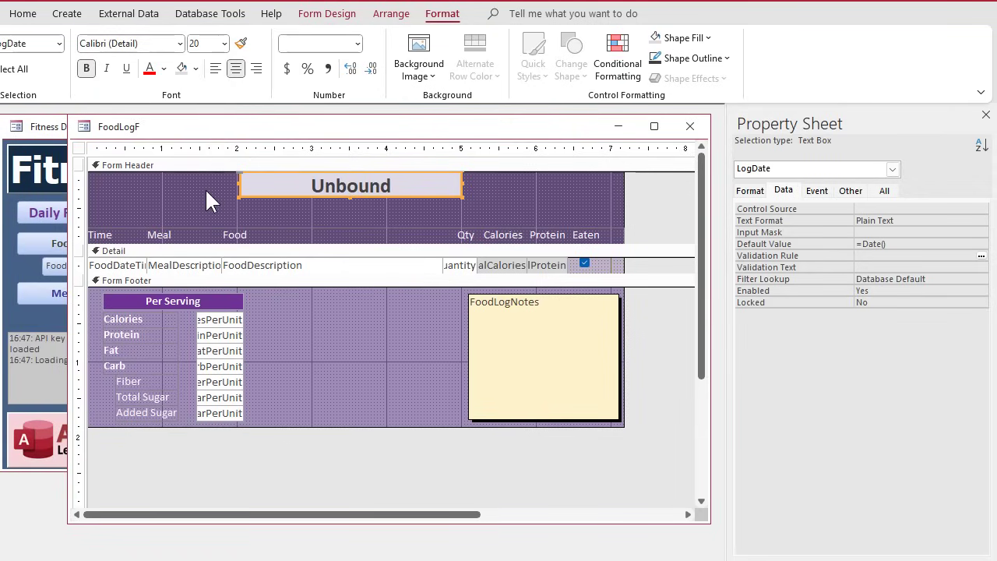
click(224, 44)
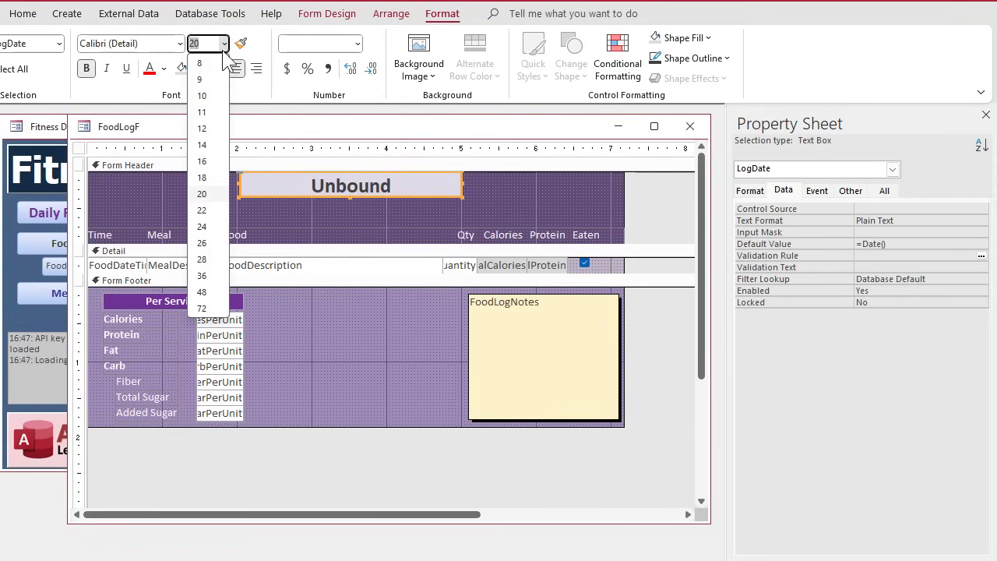
click(212, 176)
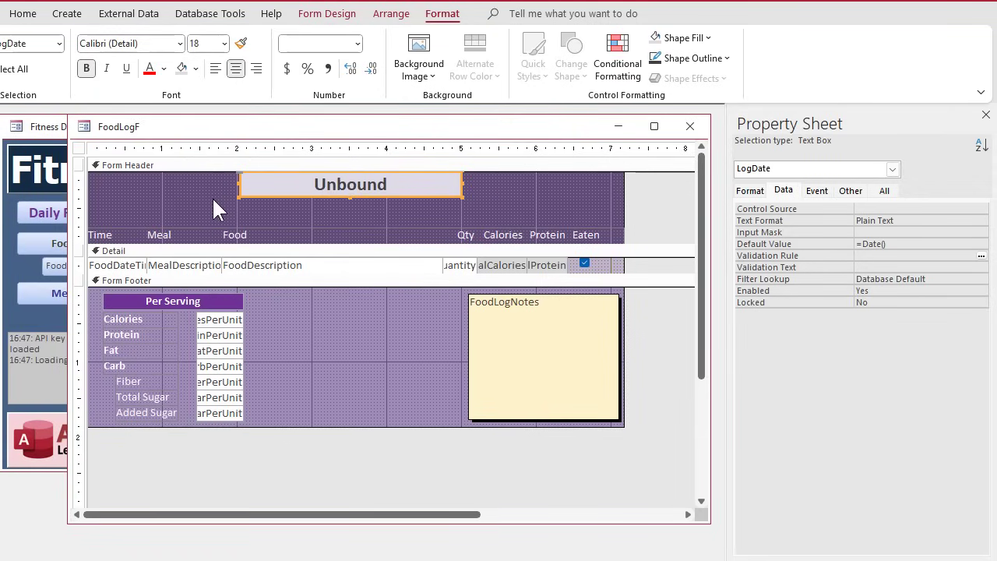
click(212, 196)
click(382, 190)
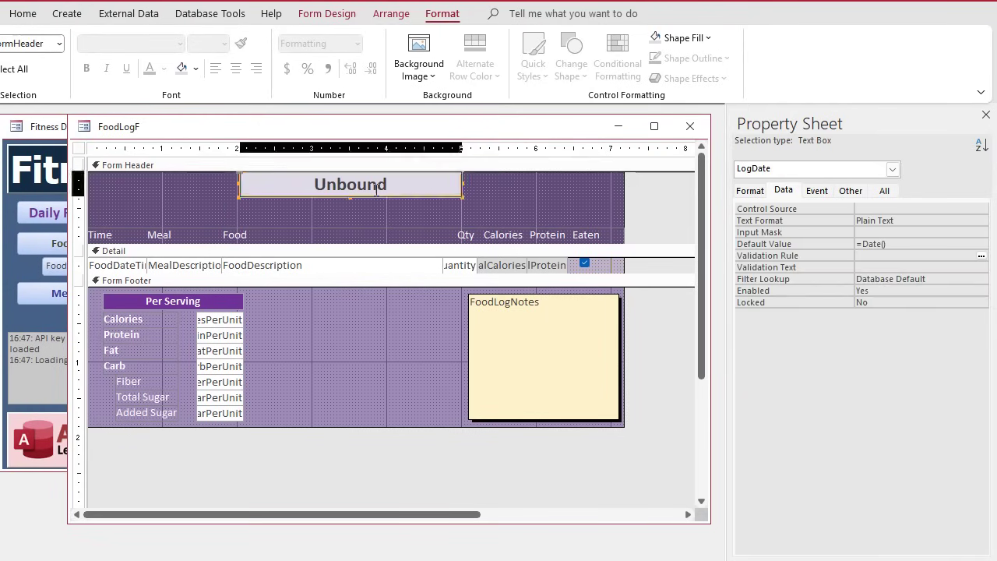
click(750, 191)
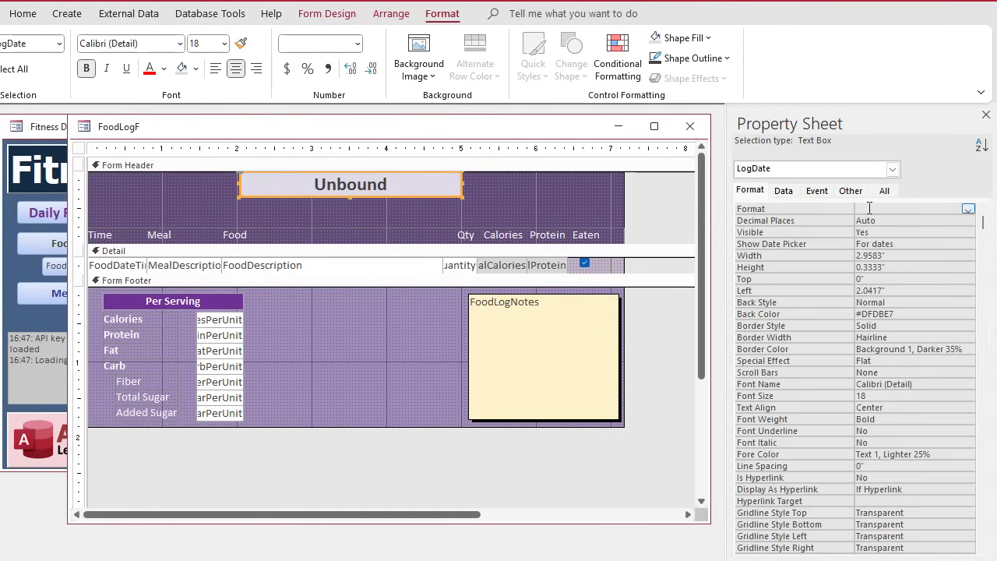
Enter 'dddd yyyy-mm-dd' as LogDate's Format property in the Zoom box and confirm
key(shift+F2)
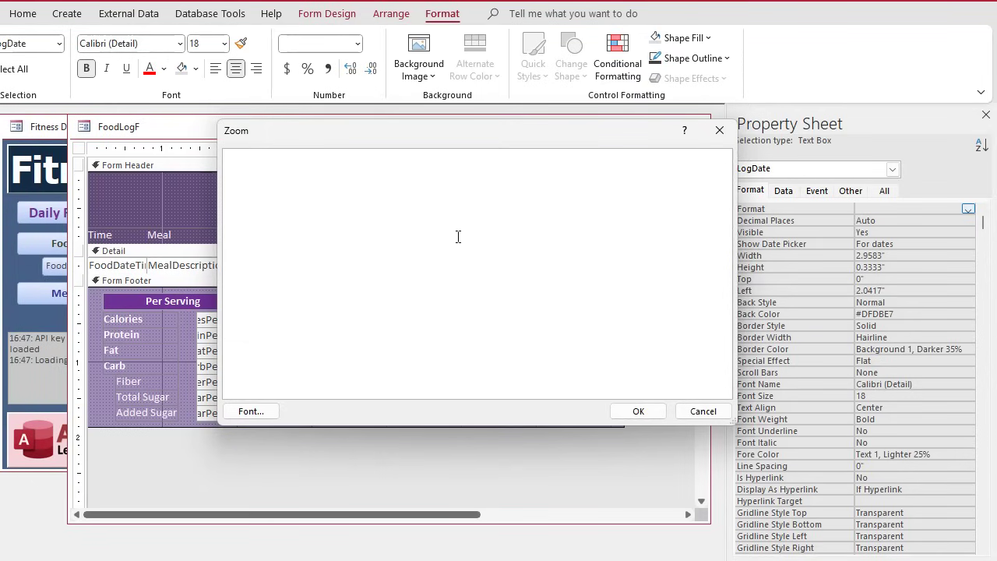
text(dddd yyyy-)
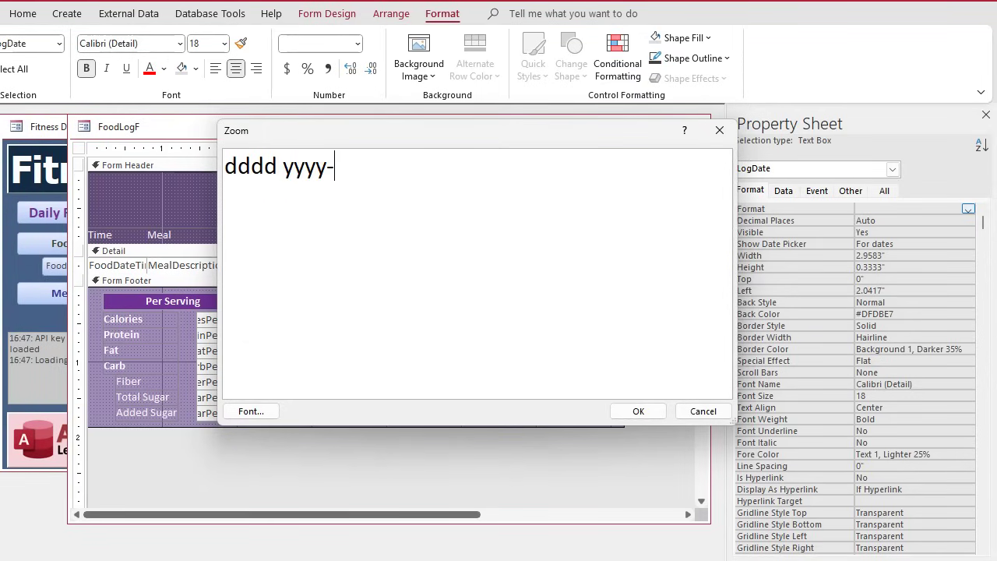
text(mm-dd)
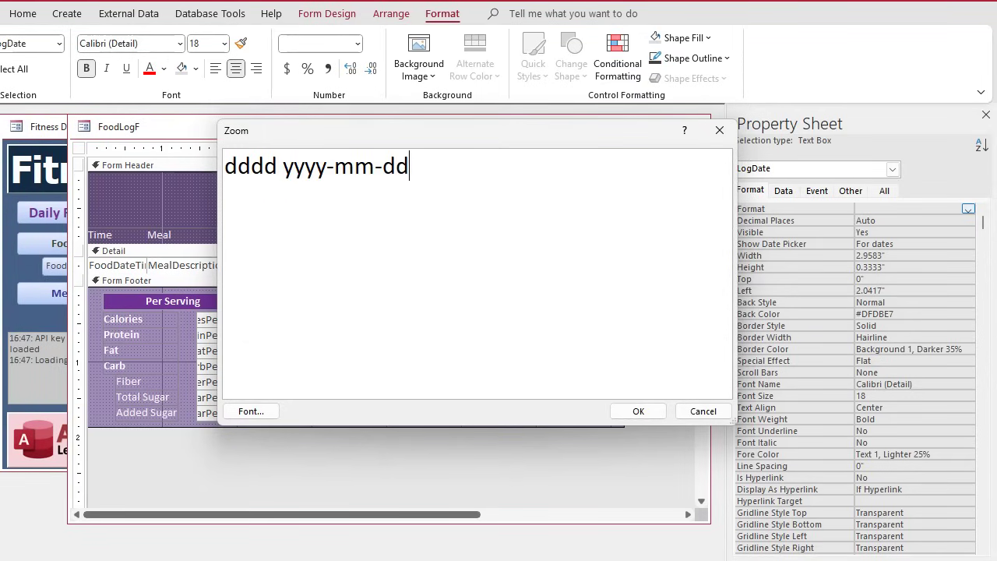
key(ctrl+shift+Left)
key(ctrl+shift+Left)
key(ctrl+shift+Left)
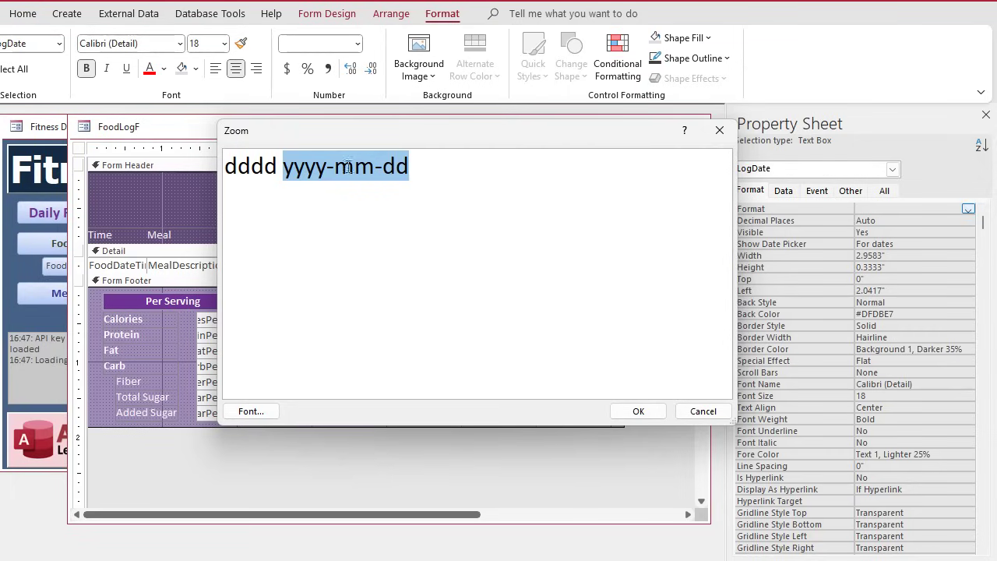
click(269, 166)
drag(283, 166, 198, 167)
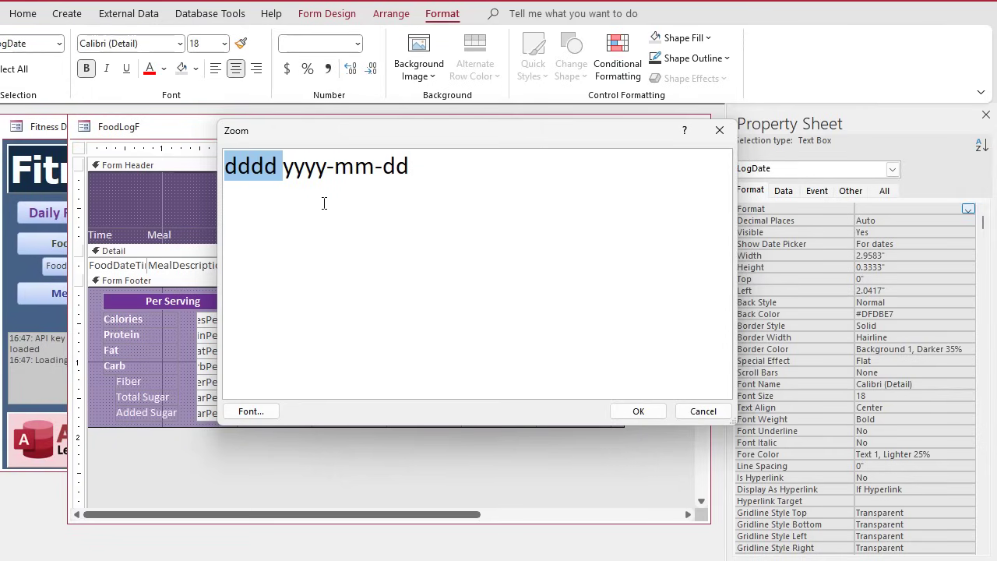
key(Right)
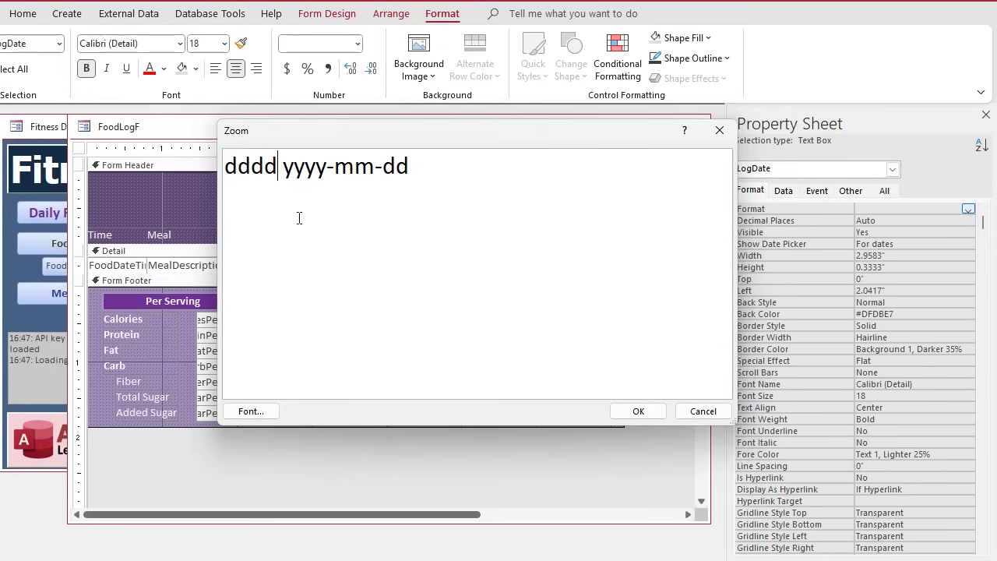
key(Left)
key(BackSpace)
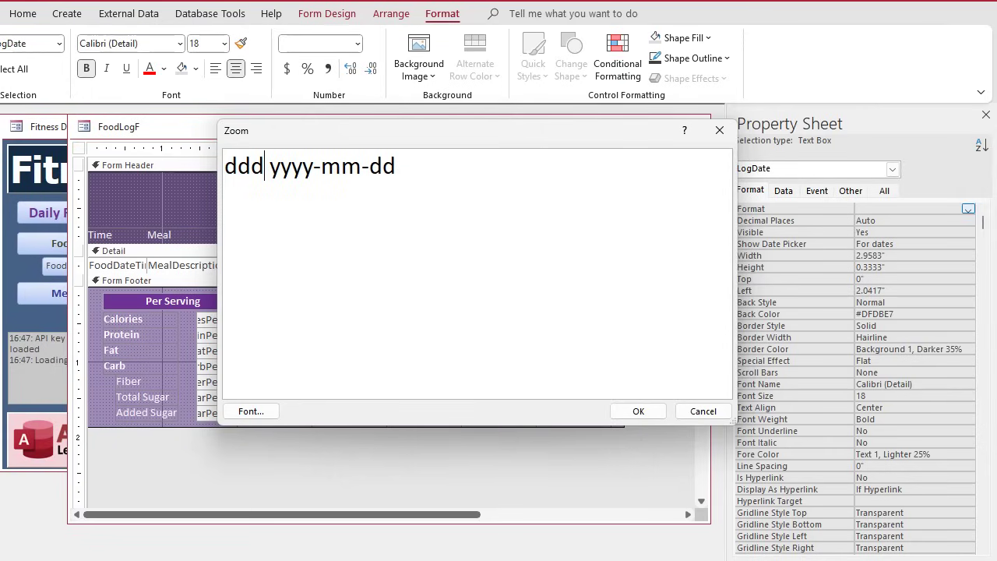
text(d)
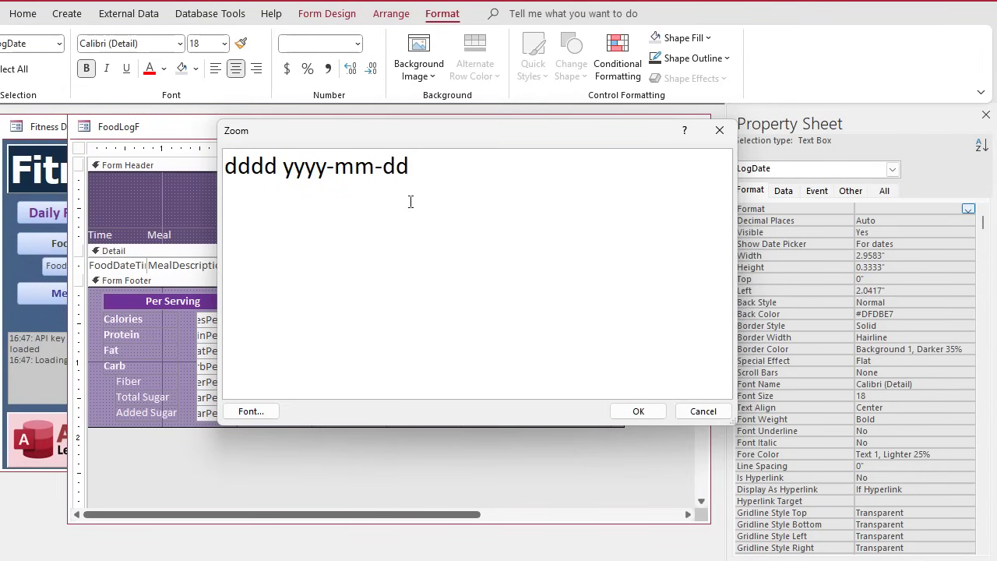
click(646, 410)
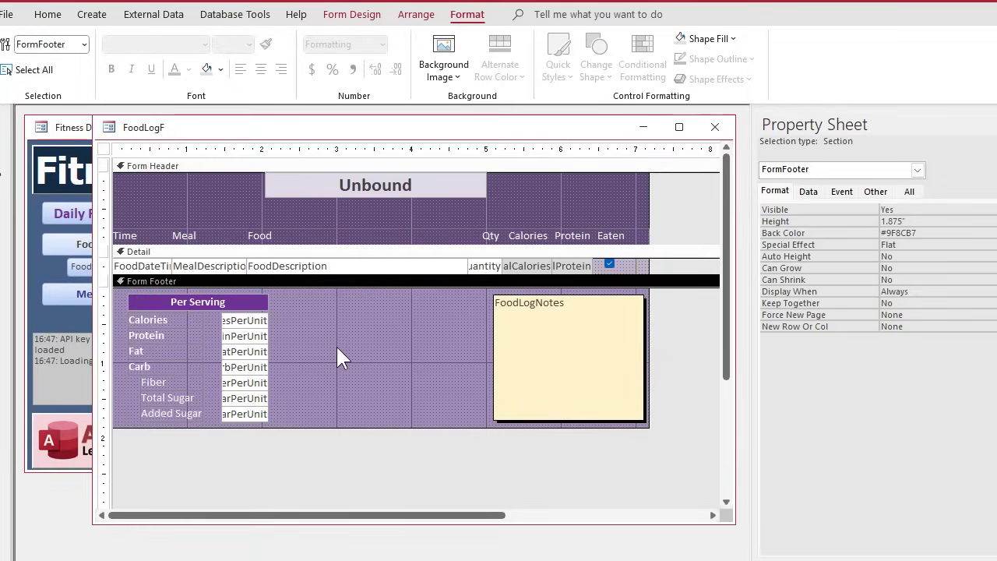
Save and close the design, check the header shows Monday 2025-08-11, then return to Design View
click(714, 126)
click(82, 208)
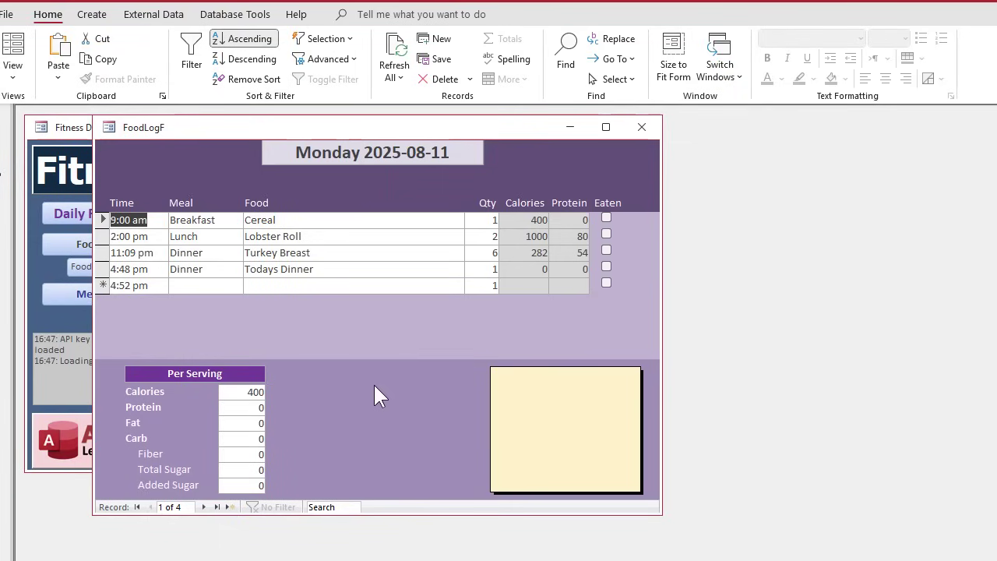
right_click(379, 125)
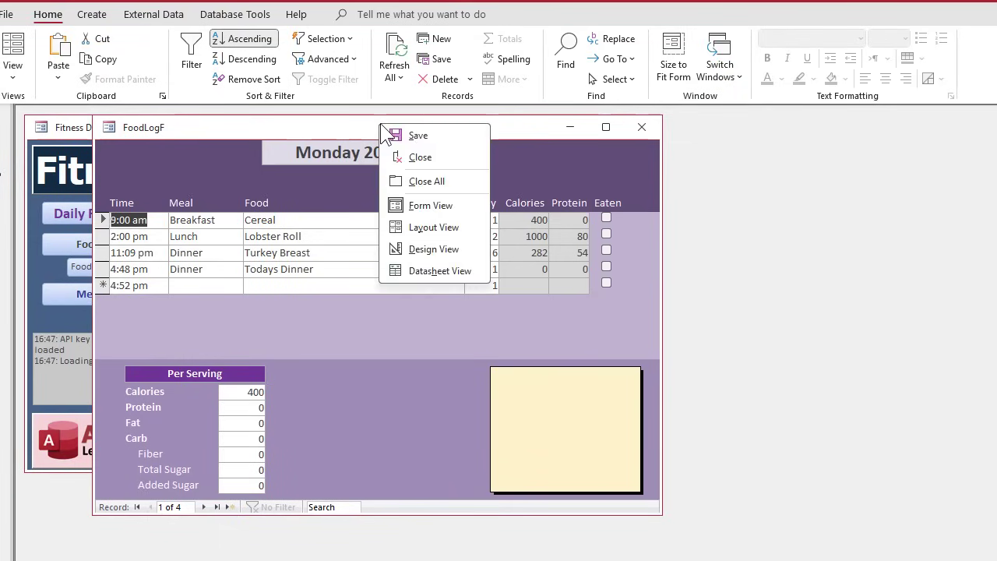
click(424, 248)
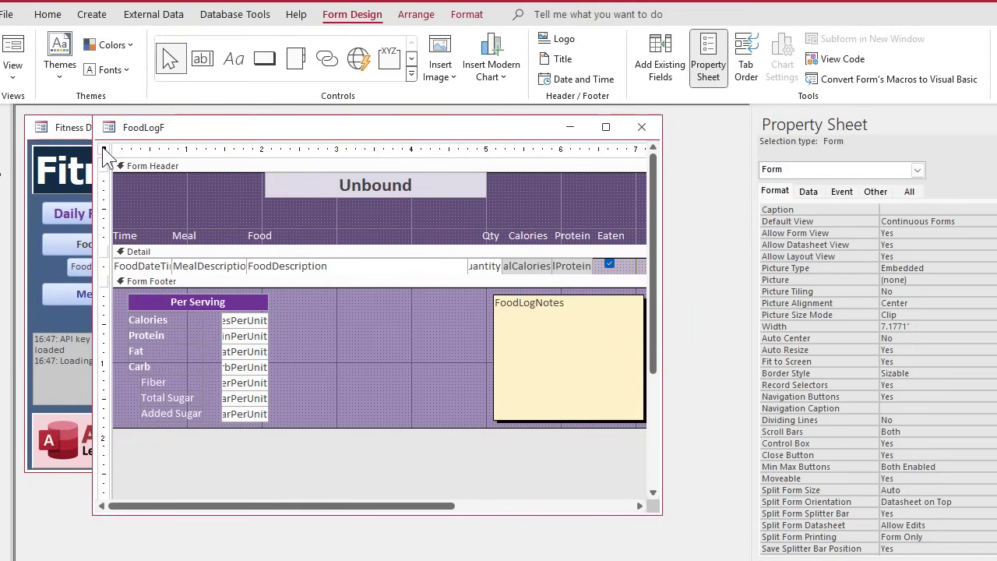
Create an On Load event procedure for FoodLogF from the Property Sheet's Event tab
click(838, 192)
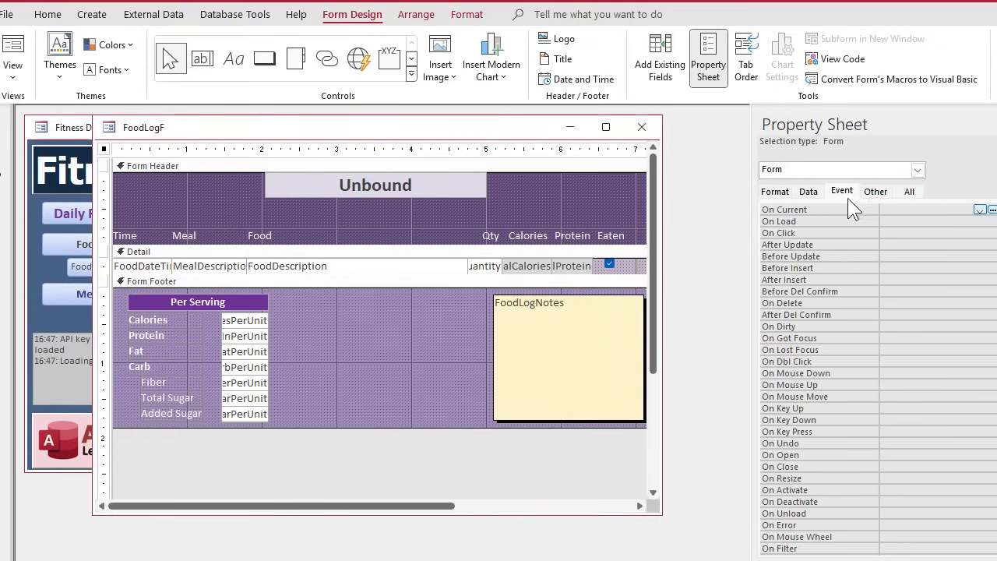
click(910, 221)
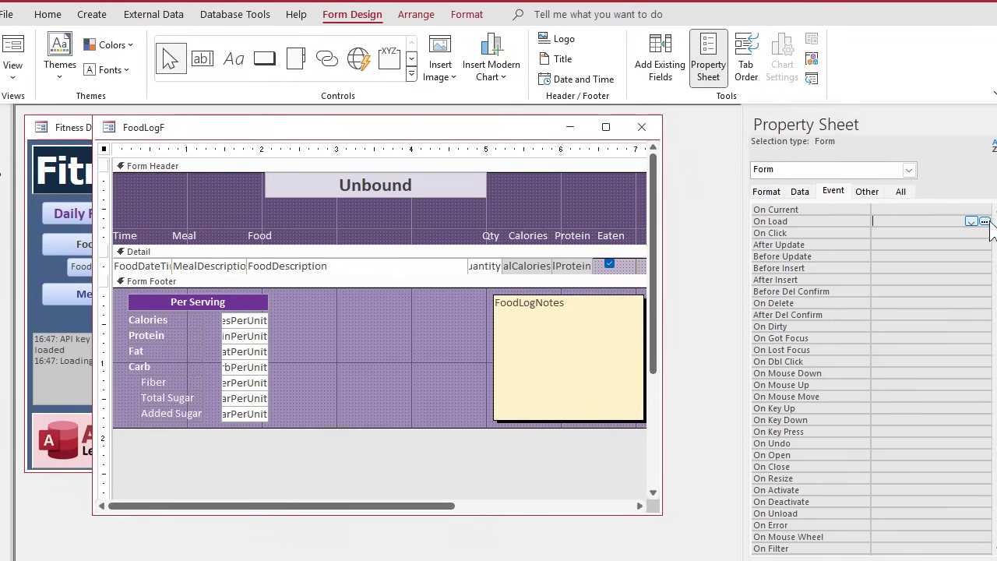
click(983, 221)
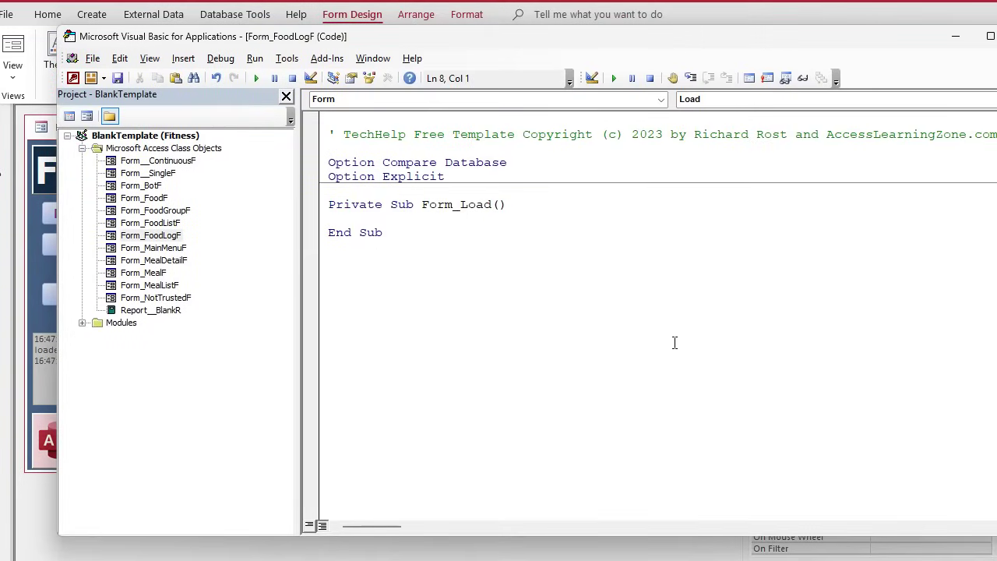
Add 'LogDate = Date' and an 'UpdateFilter' call inside Form_Load
key(Return)
key(Tab)
text(logda)
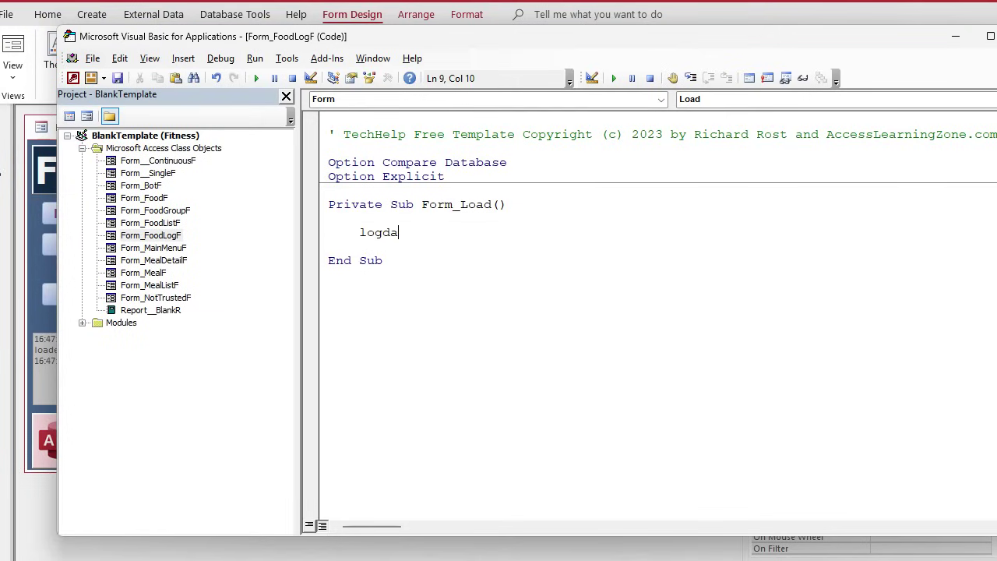
text(te = date)
key(Return)
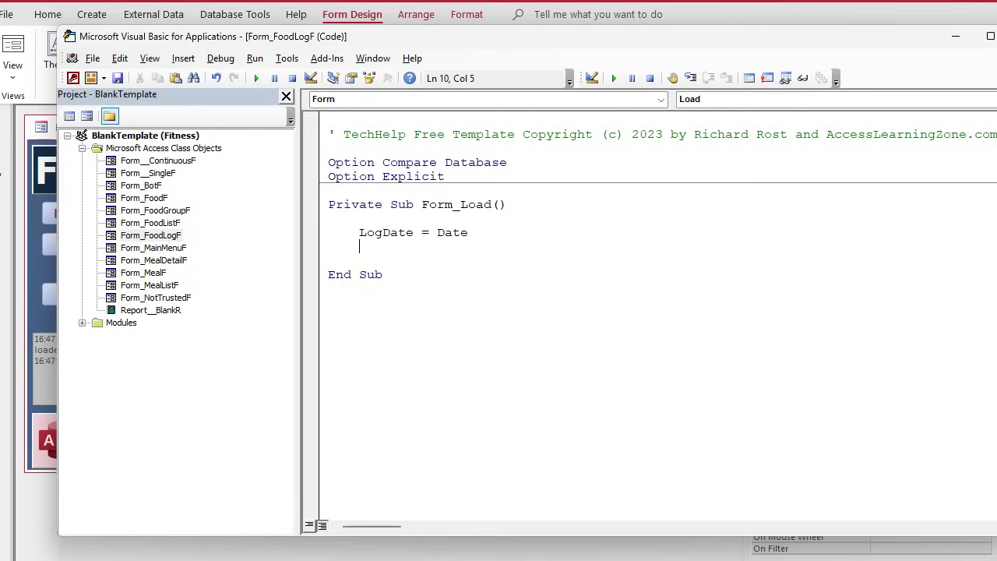
text(UpdateFilter)
click(329, 288)
Declare Private Sub UpdateFilter setting Me.Filter to FoodDateTime between LogDate and LogDate + 1
key(Return)
text(priv)
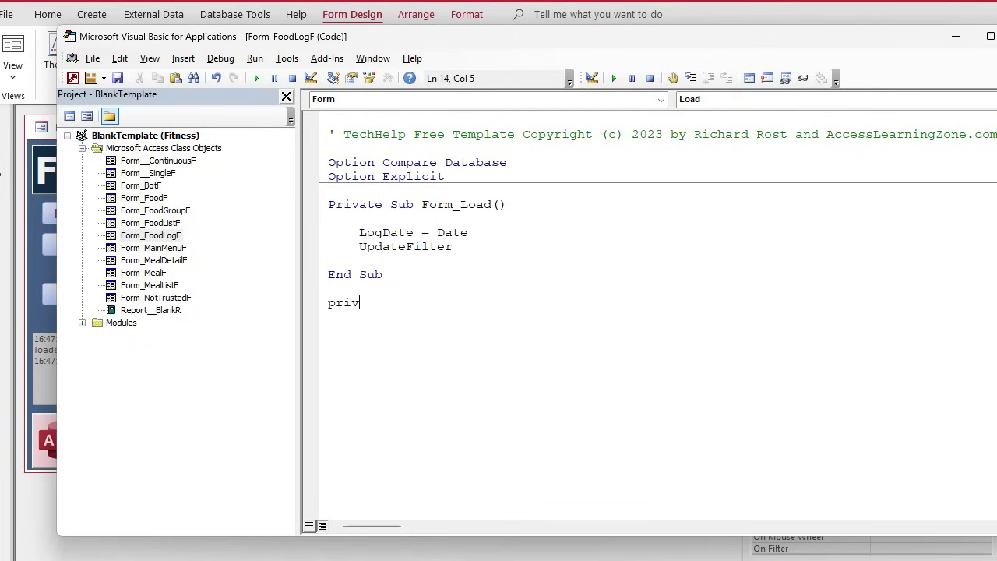
text(ate sub UpdateFilter)
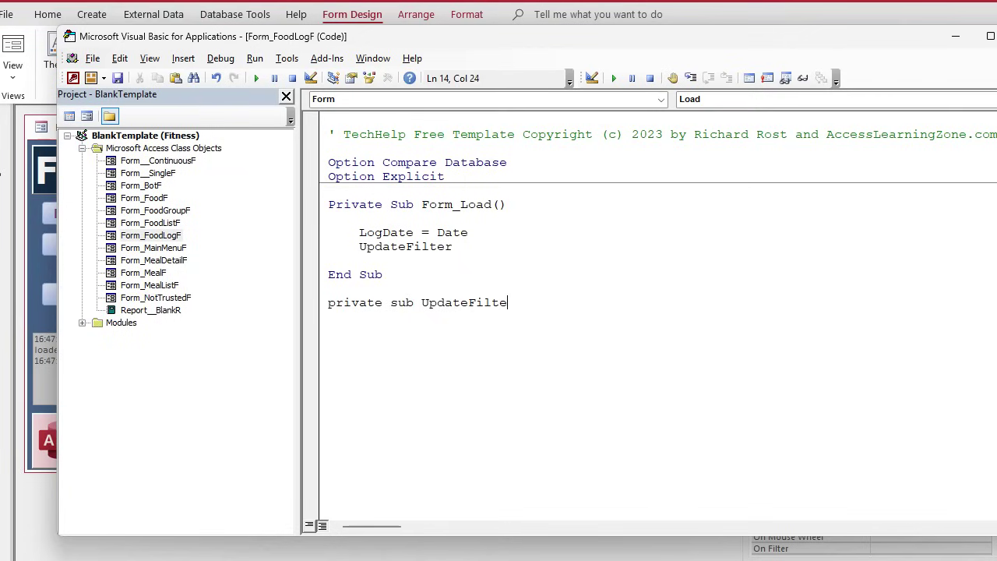
key(Return)
key(Return)
key(Return)
key(Return)
key(Up)
key(Up)
key(Tab)
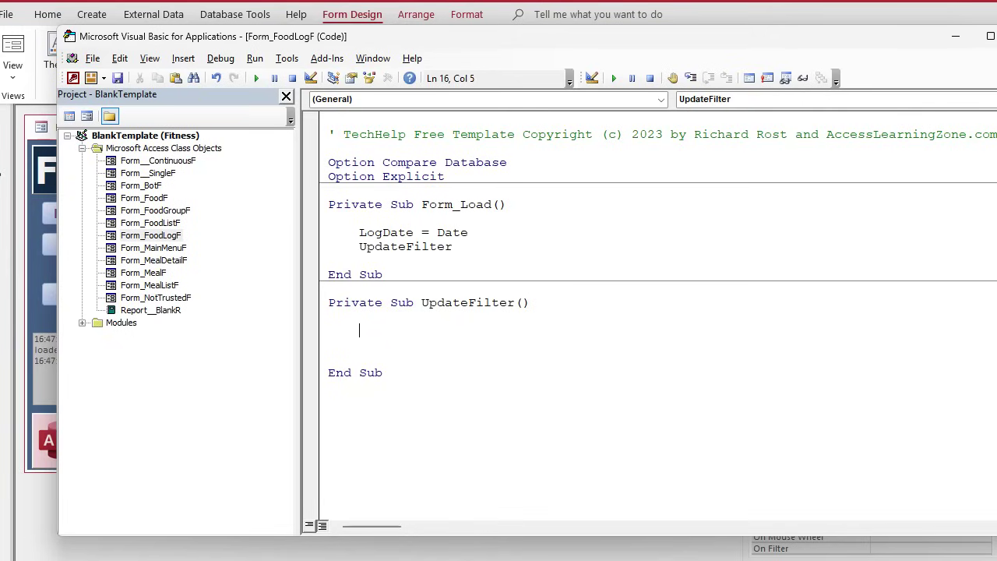
text(me.Filter = "Food)
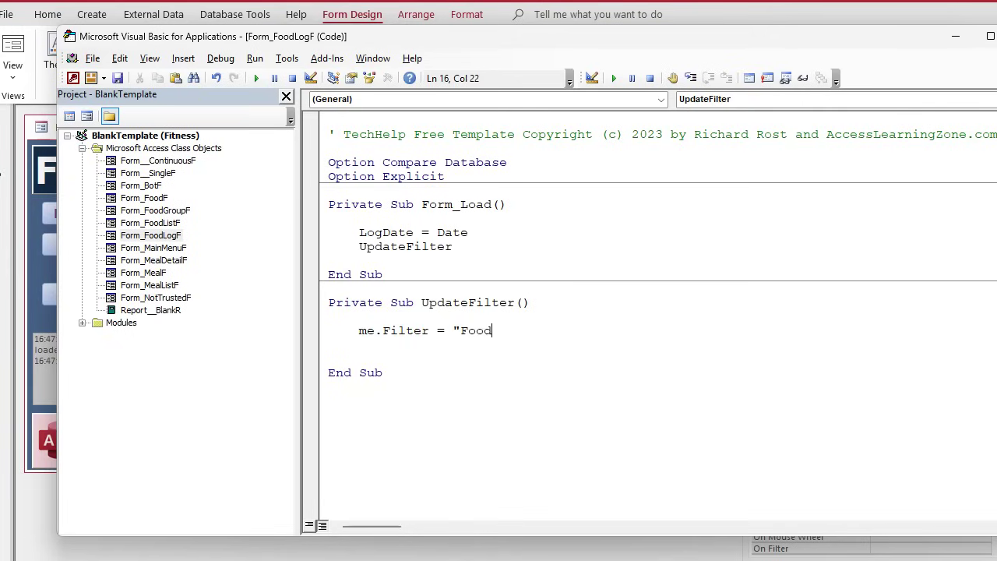
text(DateTime >= #" & LogD)
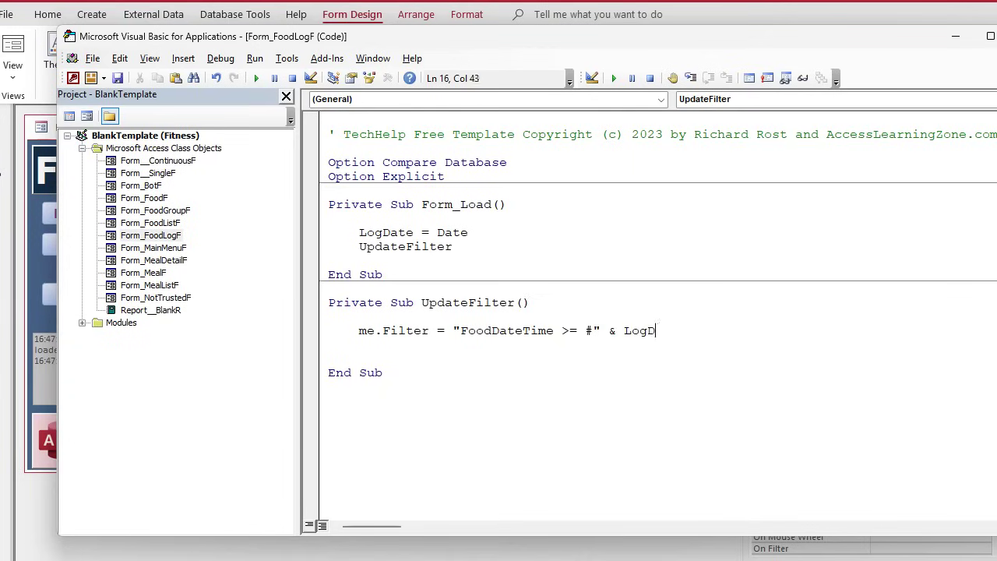
text(ate & "# AND " & _)
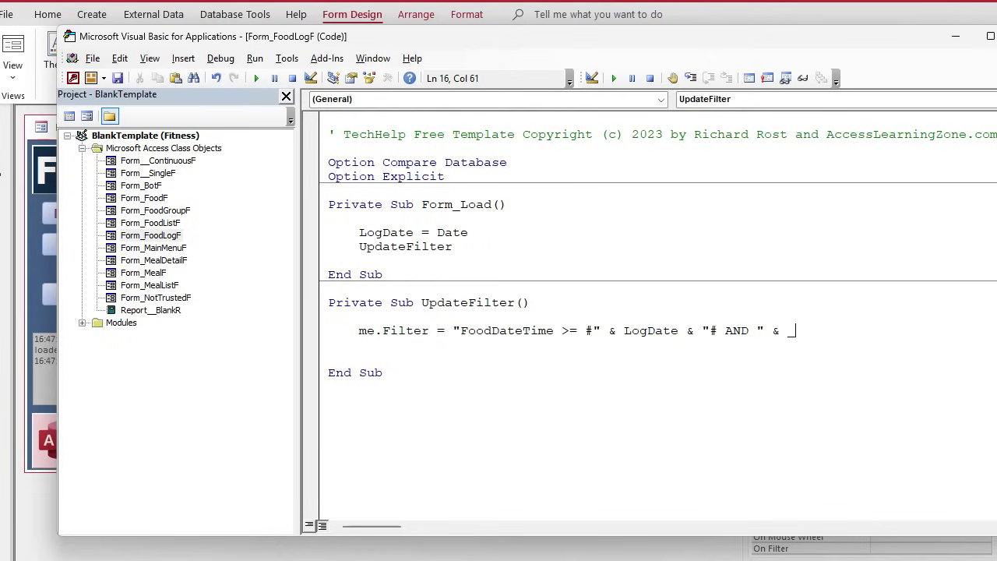
key(Return)
text(")
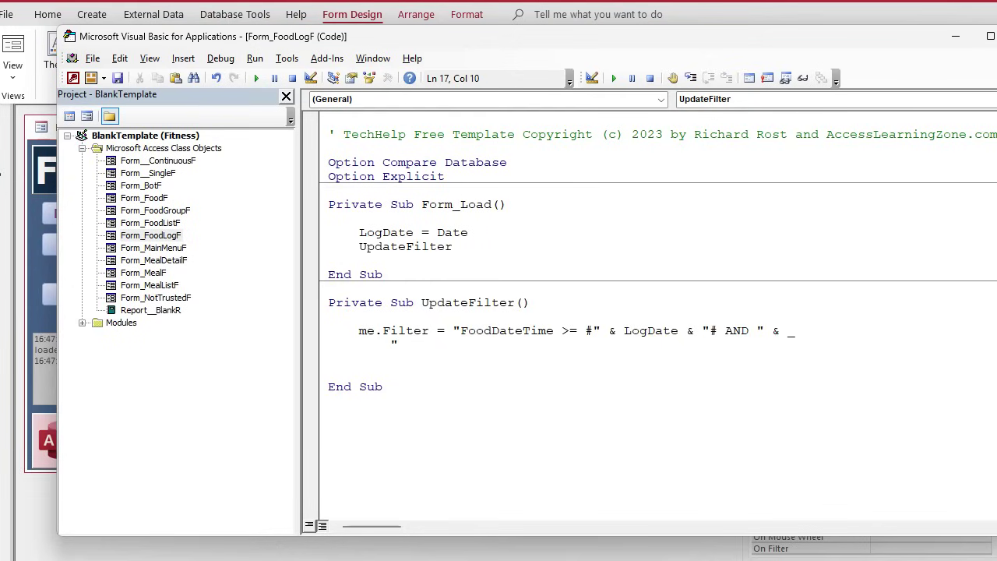
text(FoodDateTime < #" )
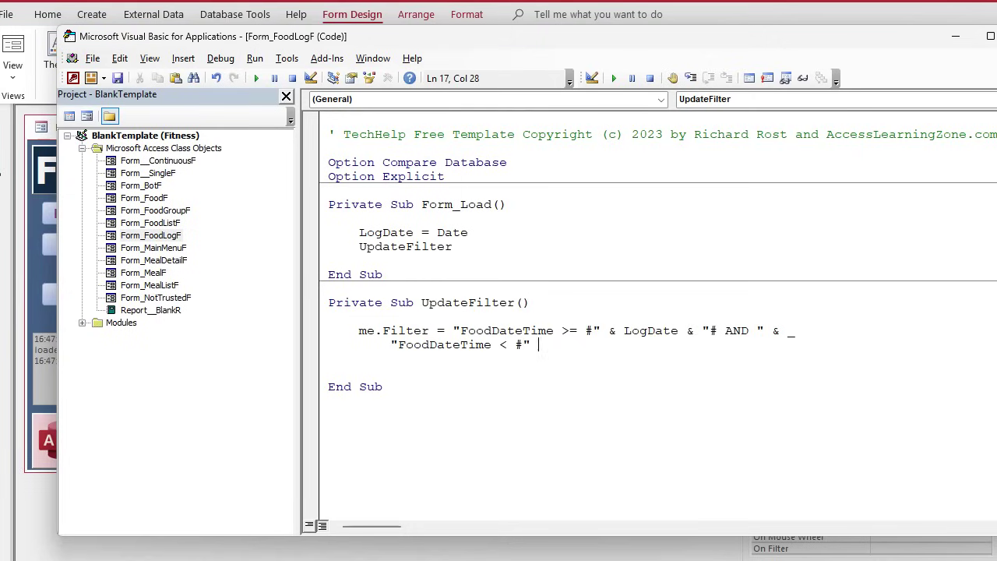
text(& LogDate + 1 & "#")
key(Return)
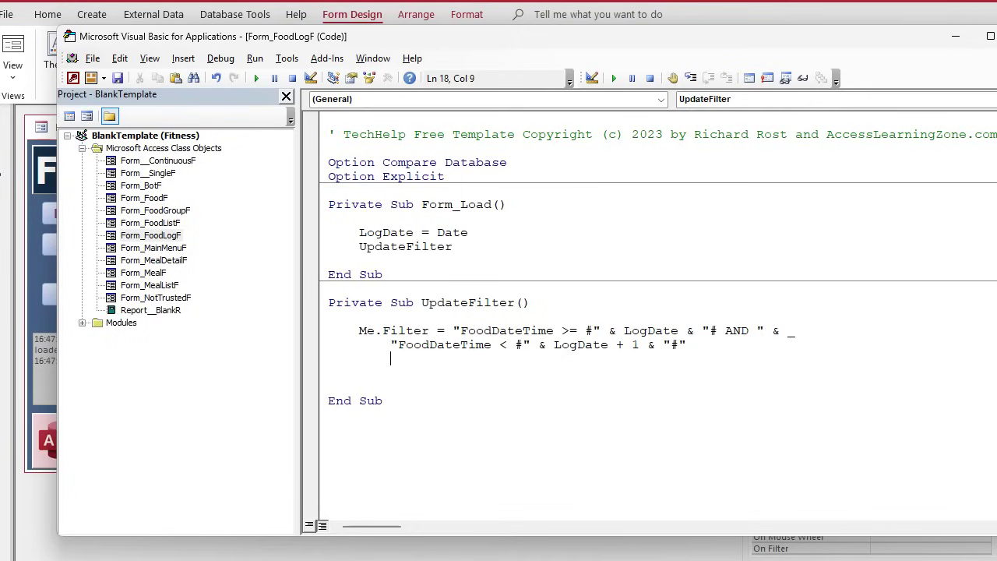
key(Up)
key(Tab)
key(Tab)
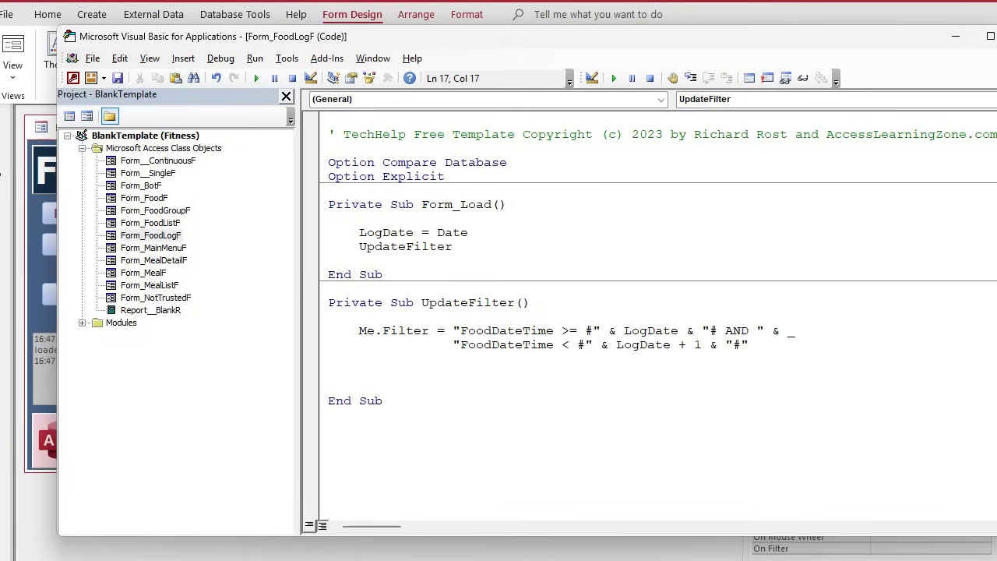
Add 'Me.FilterOn = True' to UpdateFilter and remove the extra blank line
click(390, 359)
text(me.filteron = t)
key(Down)
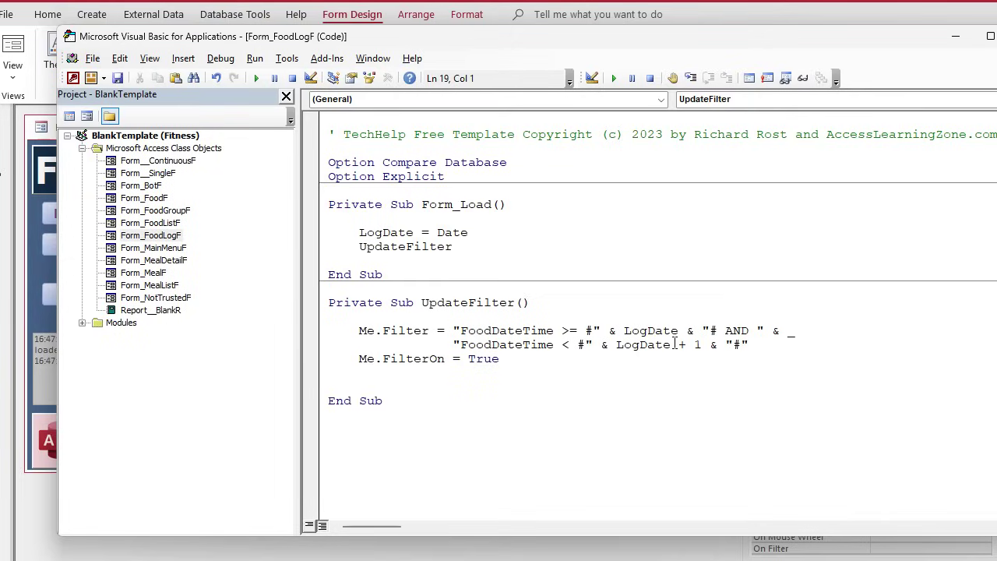
key(BackSpace)
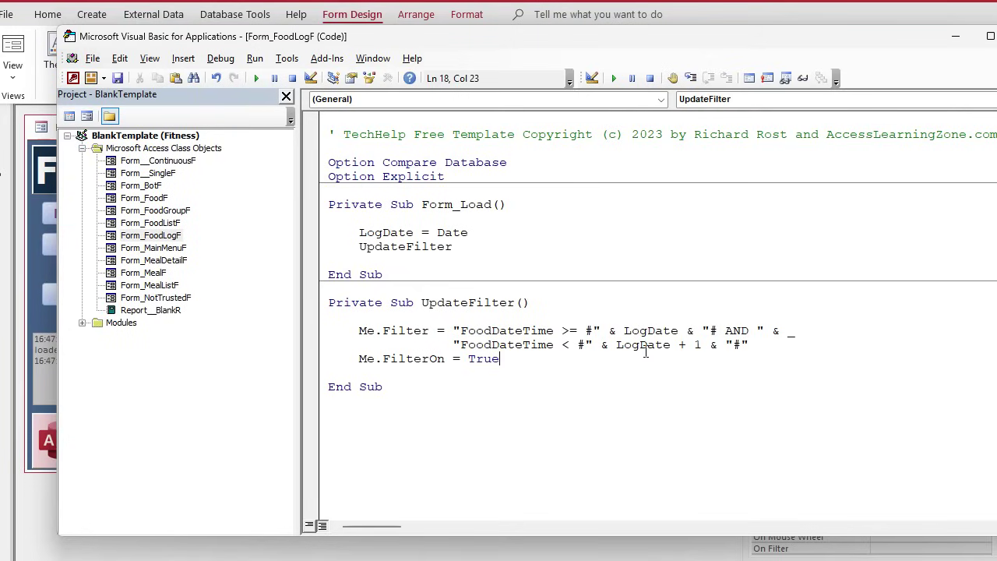
click(558, 394)
Compile the database code and close the FoodLogF design window
click(220, 58)
click(229, 78)
key(alt+F11)
click(651, 124)
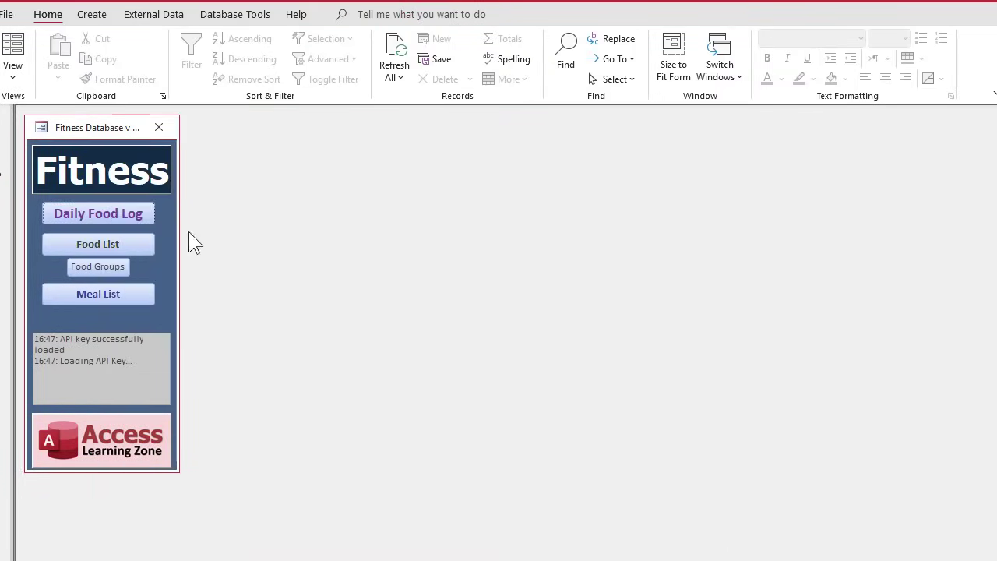
Open Daily Food Log and toggle the filter off and on to show only today's entry
click(110, 209)
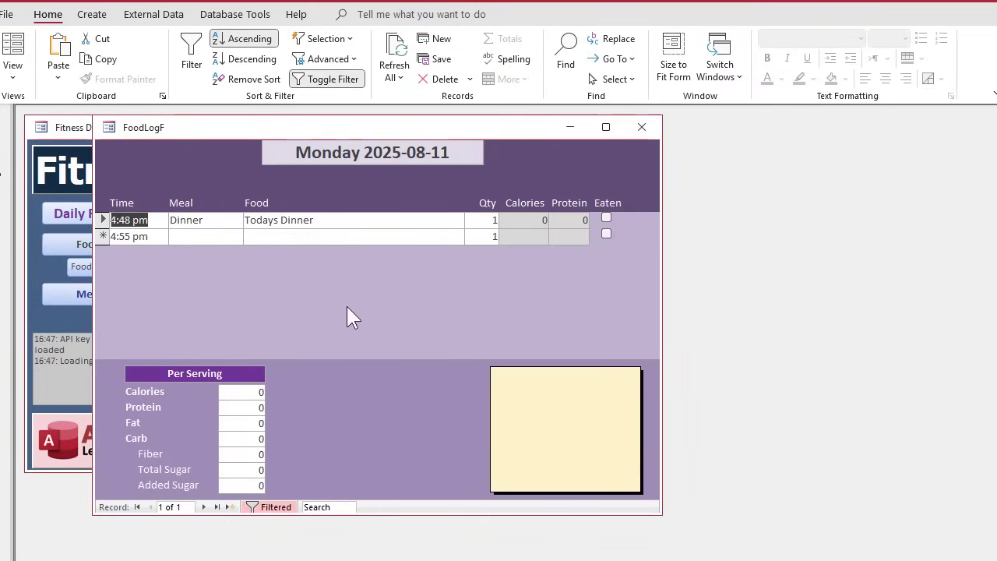
click(274, 507)
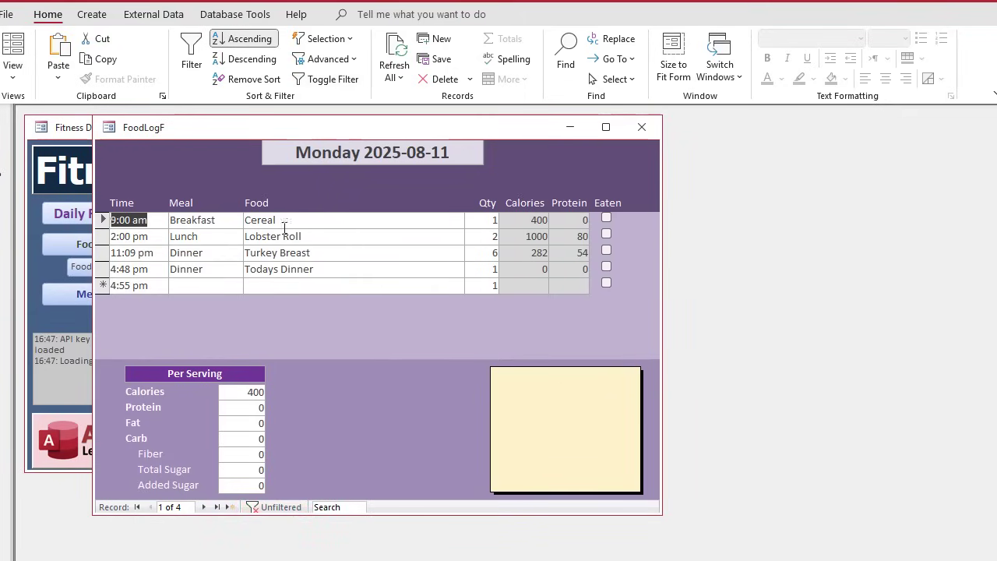
click(285, 506)
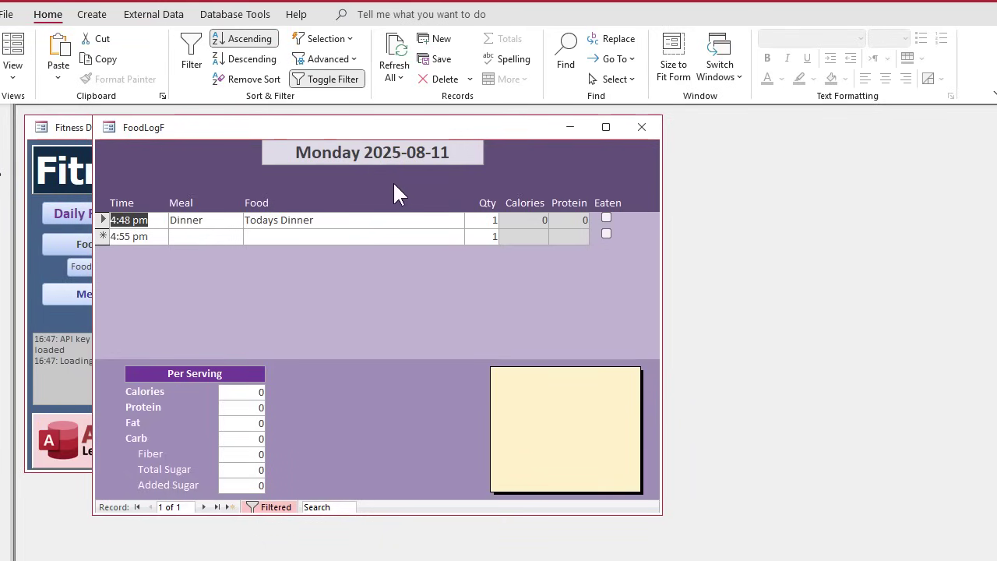
right_click(415, 131)
Give the LogDate box an After Update procedure that calls UpdateFilter, then leave the code editor
click(494, 248)
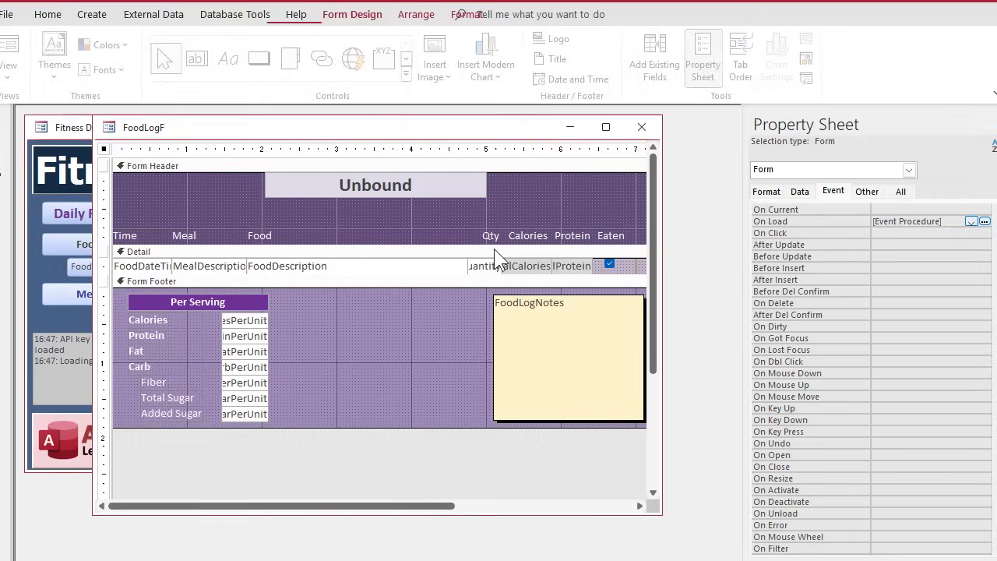
click(372, 194)
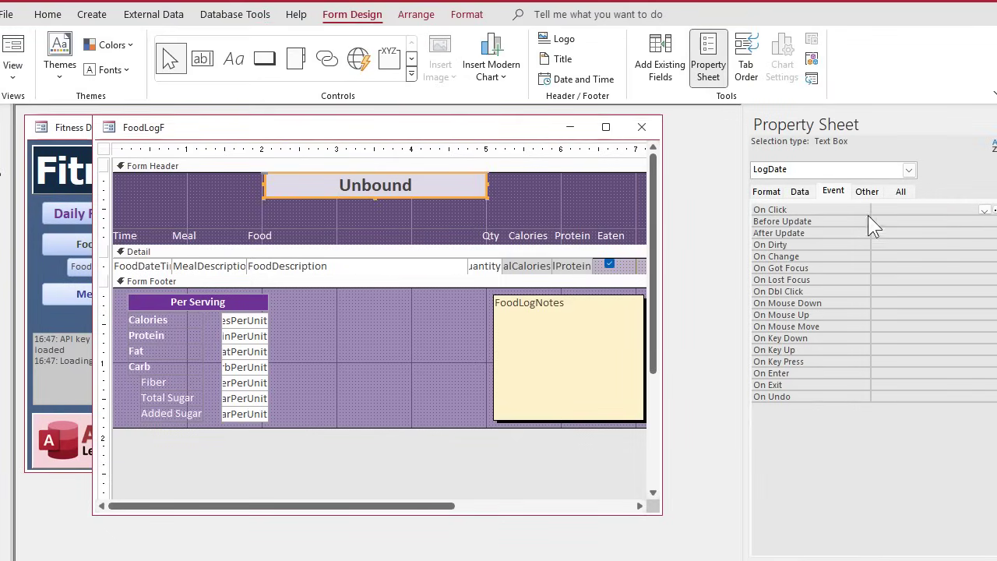
click(902, 233)
click(982, 233)
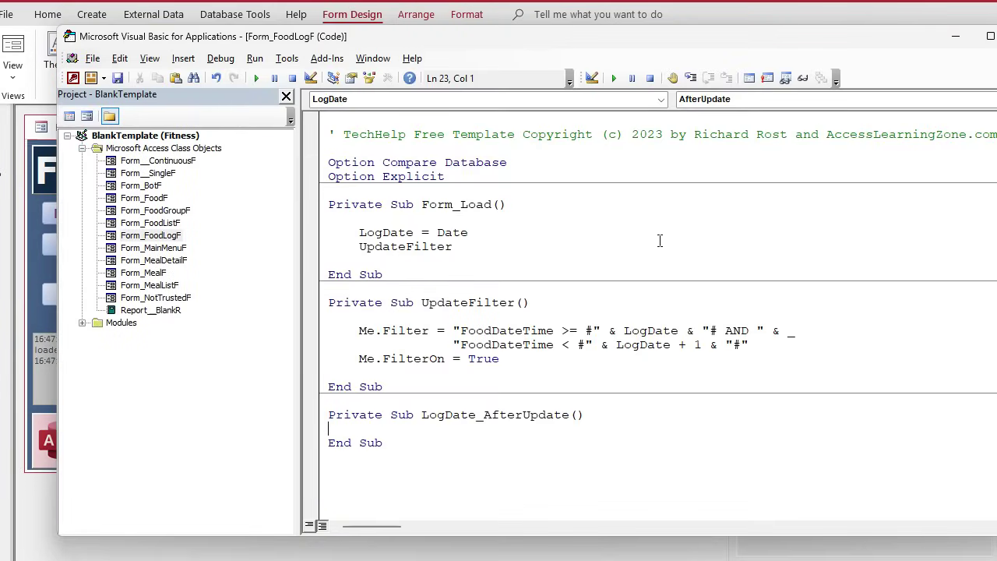
key(Return)
key(Return)
key(Up)
key(Tab)
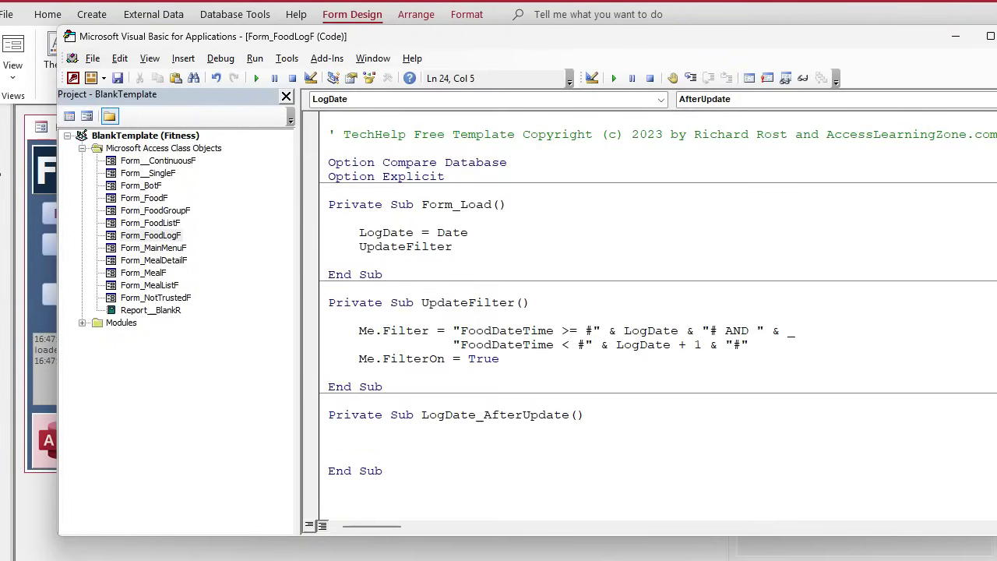
text(updatefilter)
key(Down)
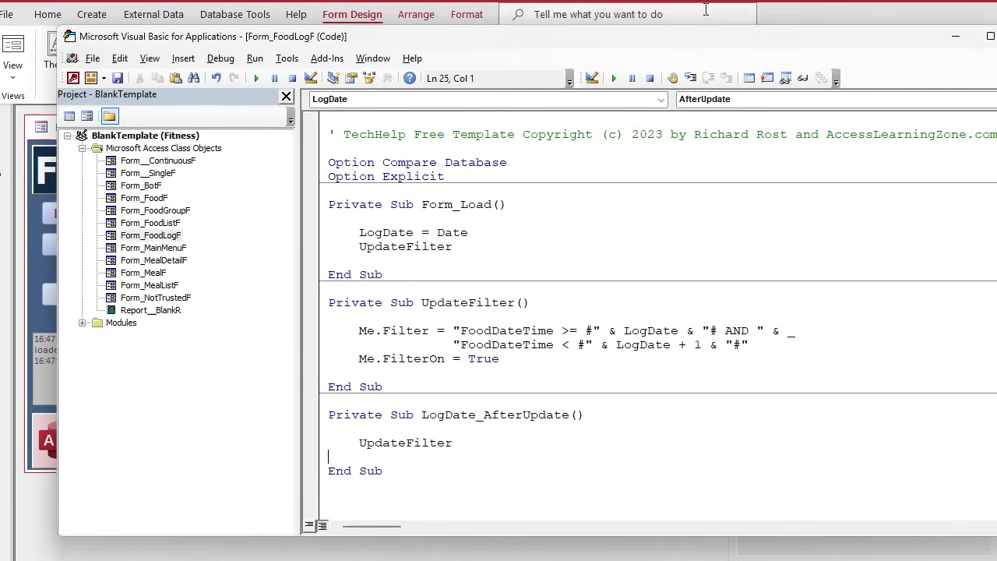
key(alt+F11)
Close the FoodLogF design and open the Daily Food Log to inspect its entries' dates
click(644, 125)
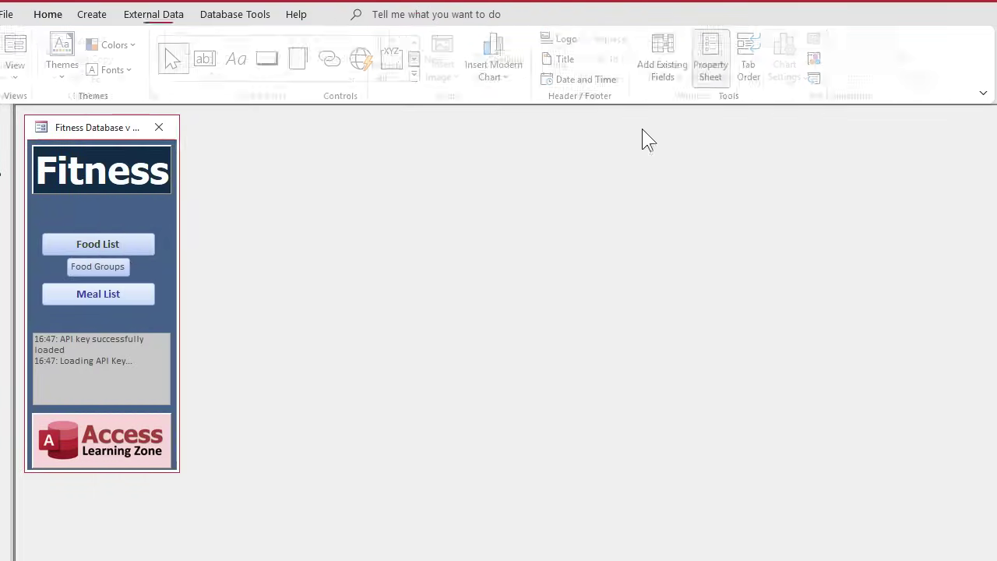
click(110, 220)
click(428, 151)
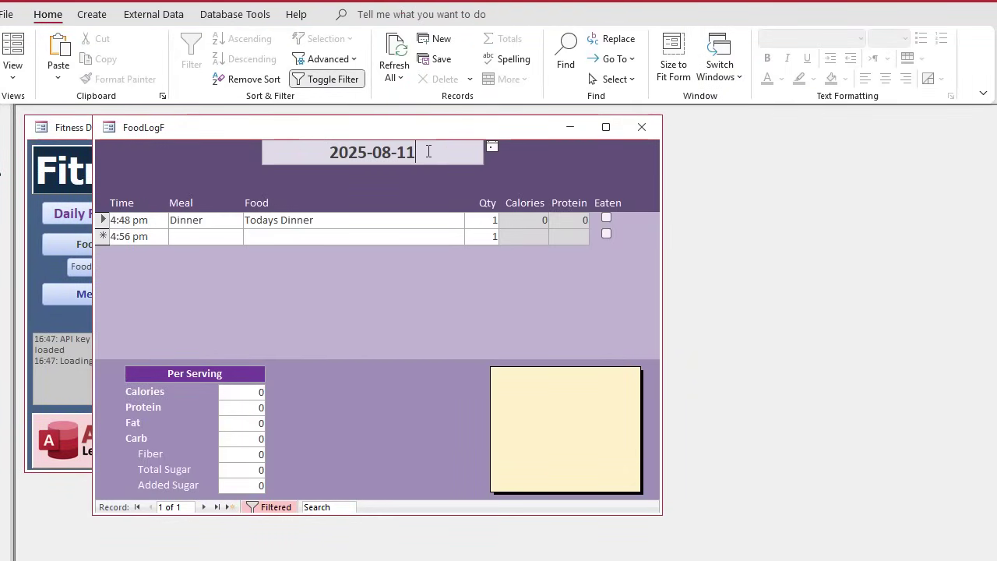
click(400, 219)
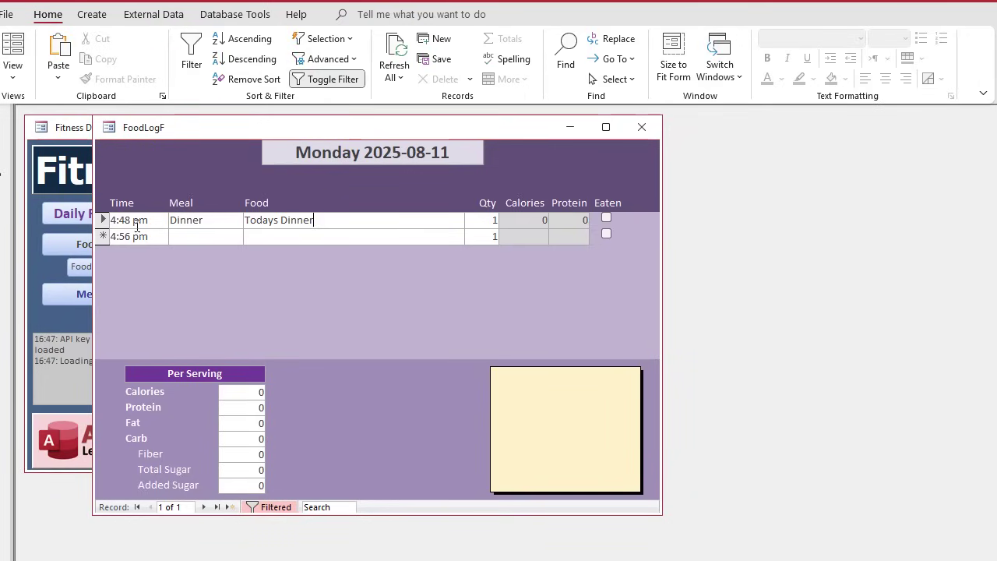
click(136, 218)
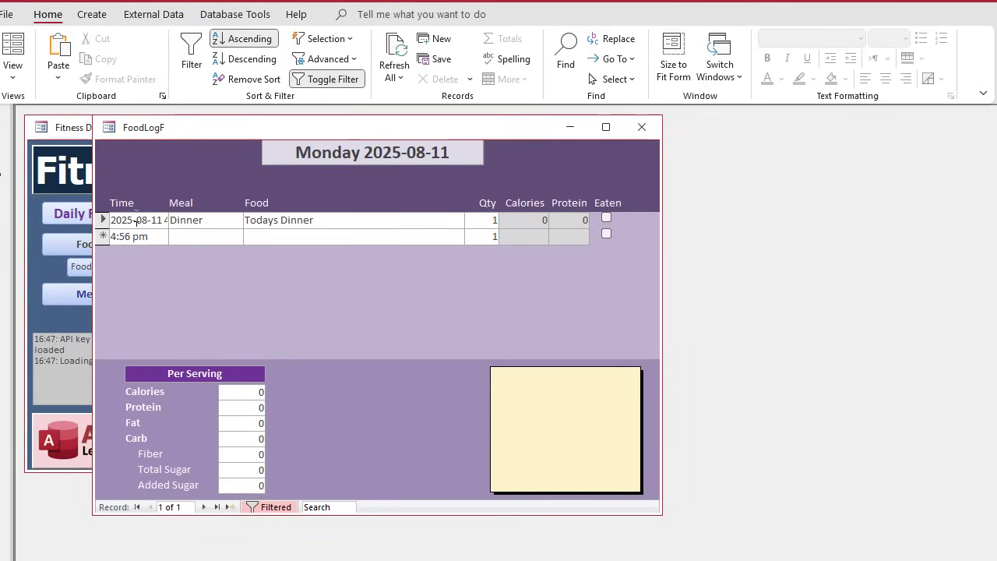
Change the log date to 2025-08-10 so the log shows Sunday's three entries
click(387, 154)
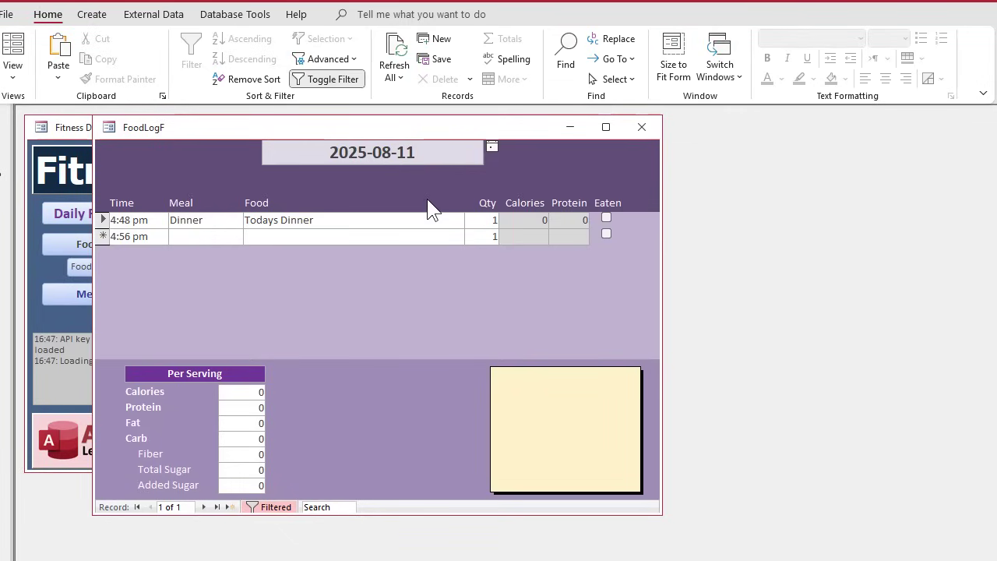
key(BackSpace)
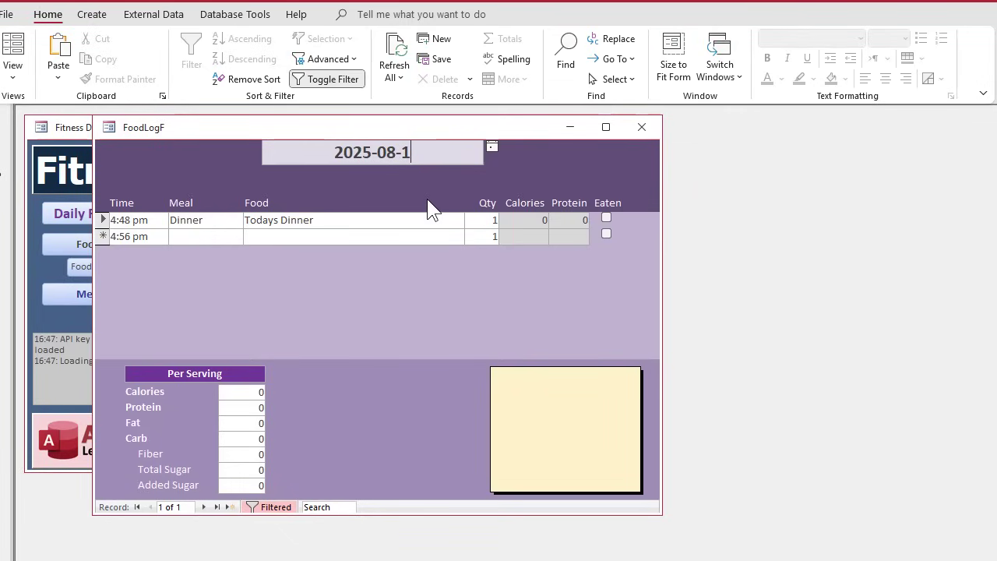
text(0)
key(Return)
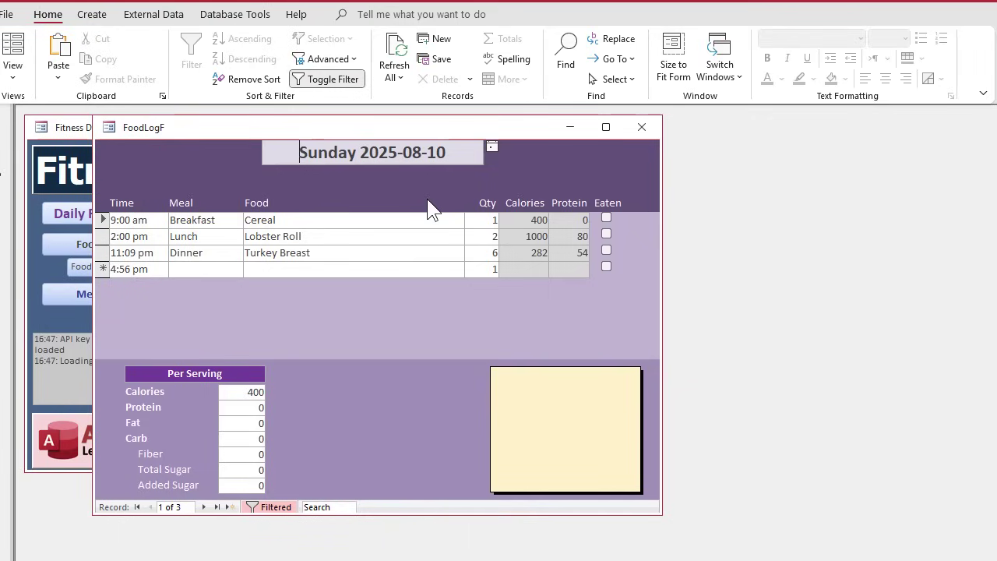
click(387, 222)
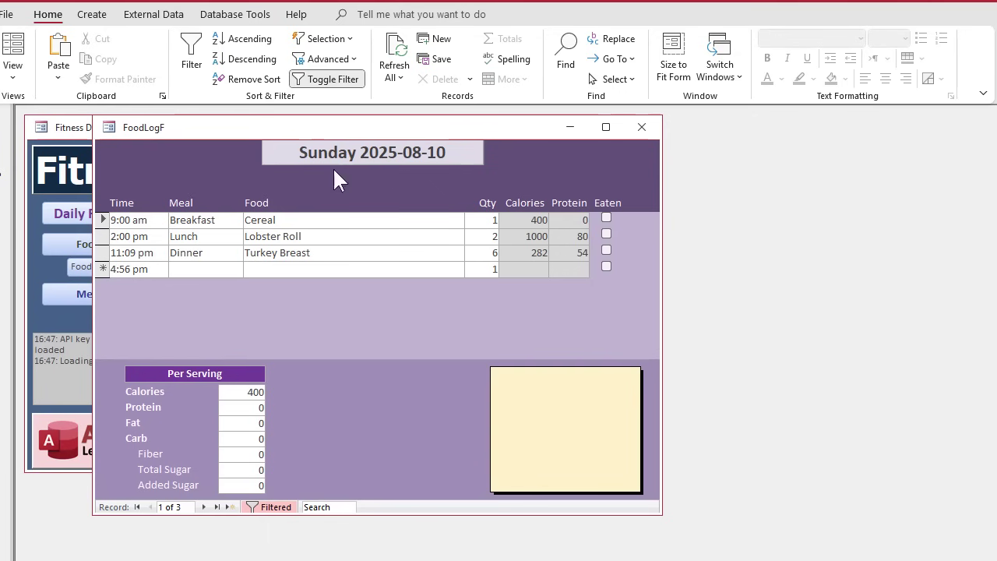
right_click(514, 147)
In design view, add a small square '<' button just left of the date box
click(553, 257)
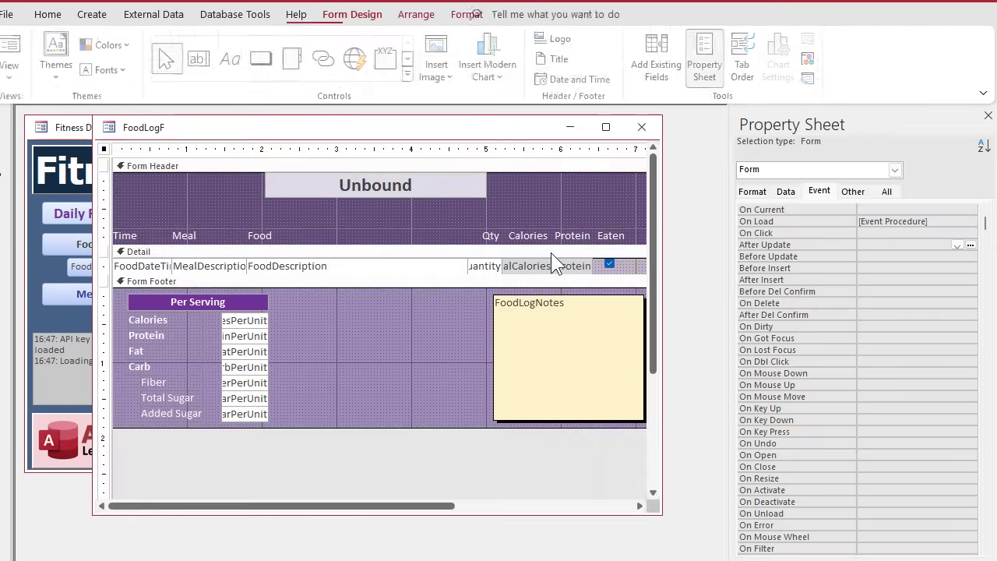
click(264, 60)
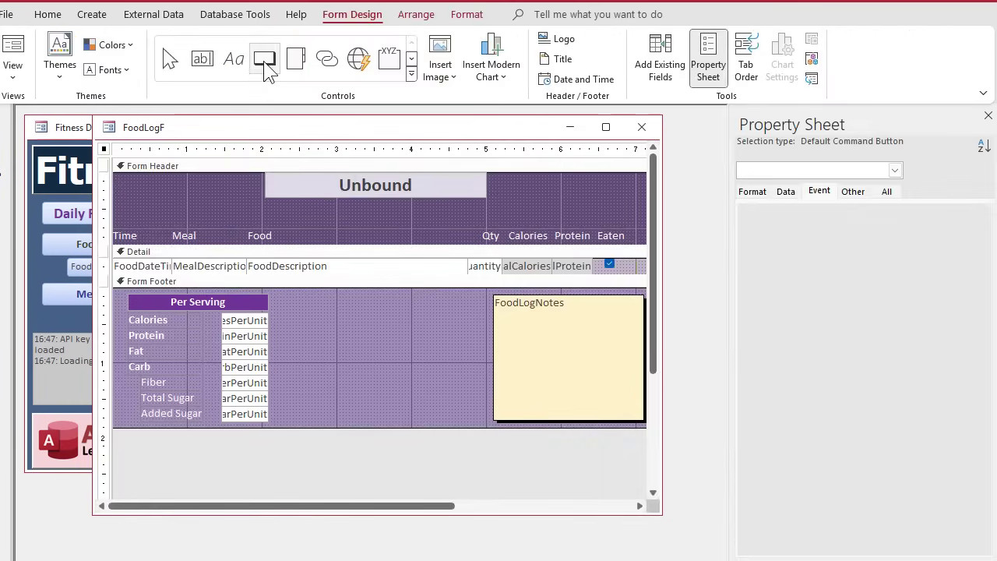
click(200, 187)
click(444, 321)
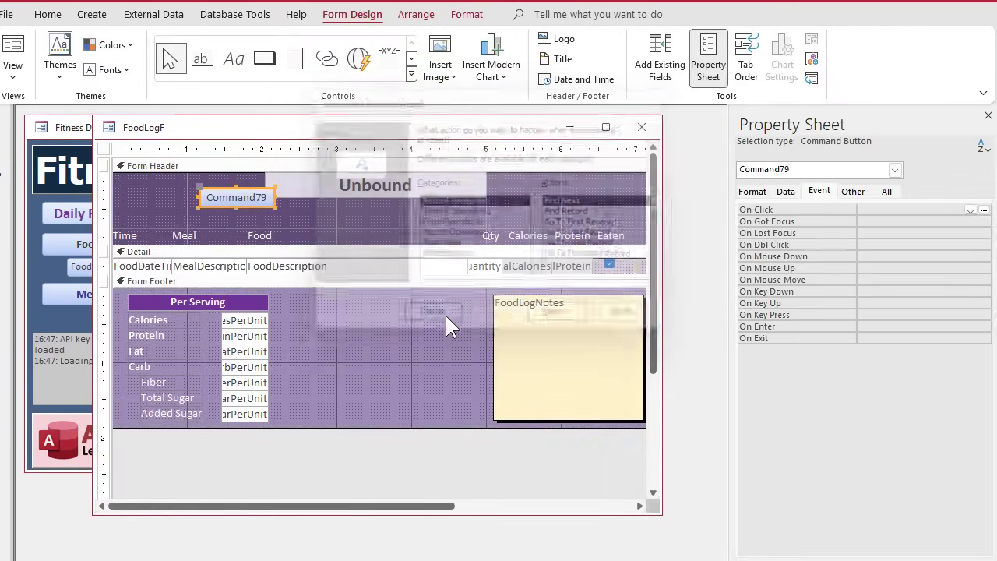
double_click(236, 197)
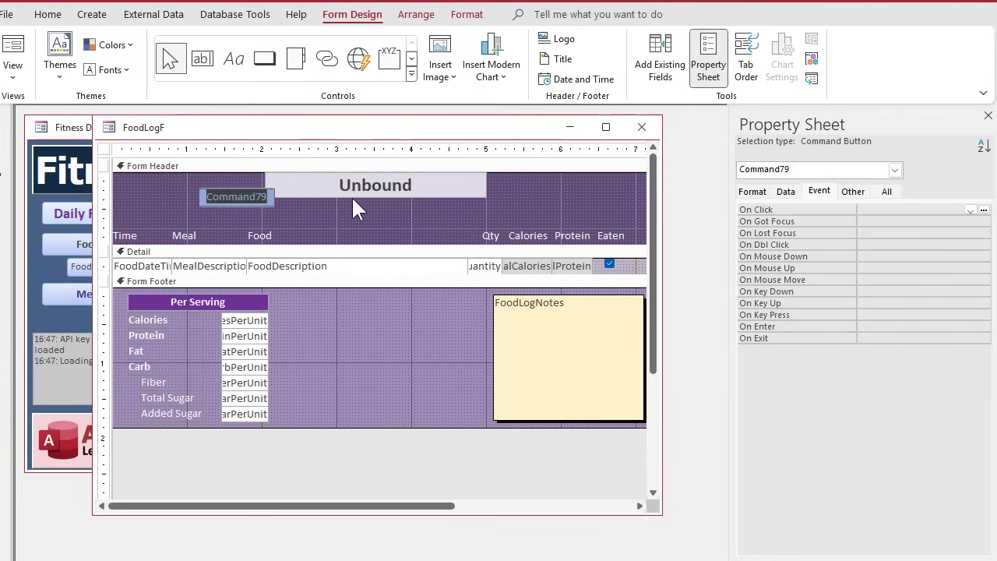
text(<)
key(Return)
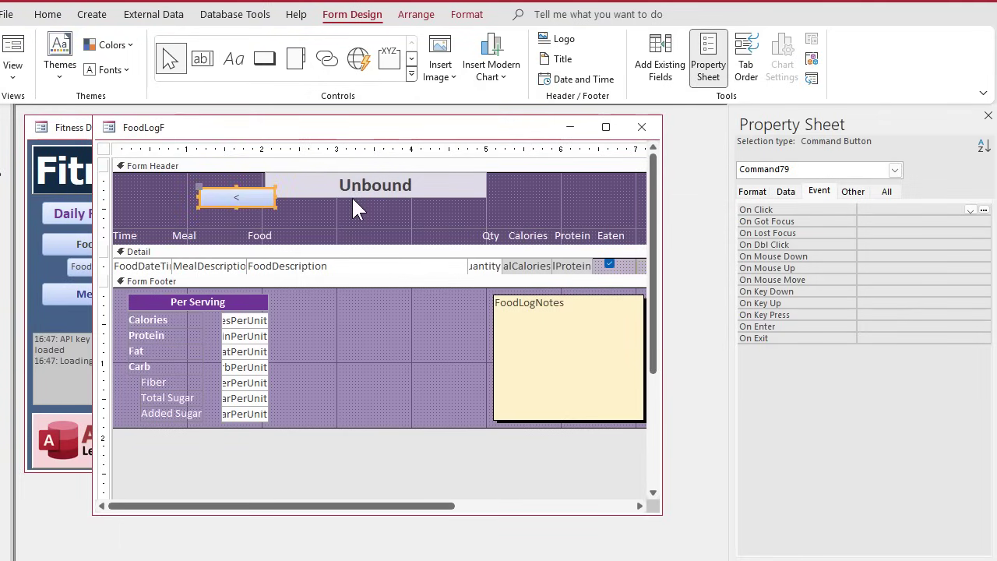
drag(275, 197, 241, 183)
click(217, 209)
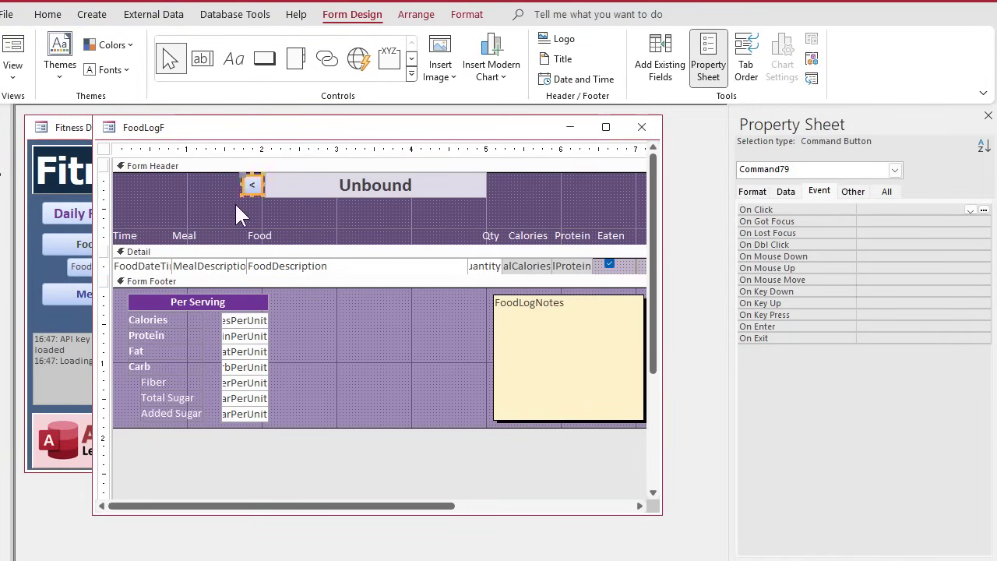
Name the new '<' button Back1DayBtn in the Property Sheet
click(236, 206)
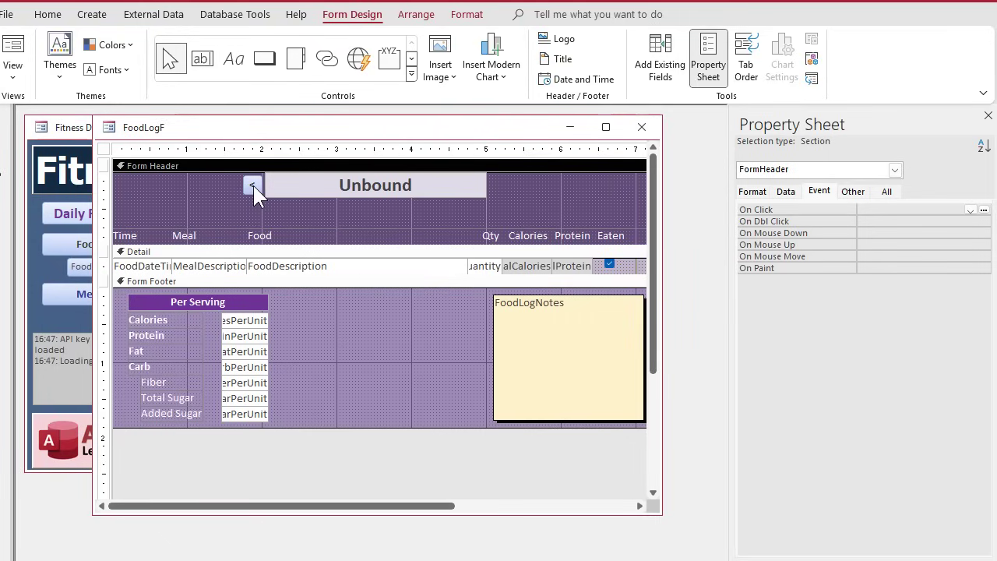
click(253, 186)
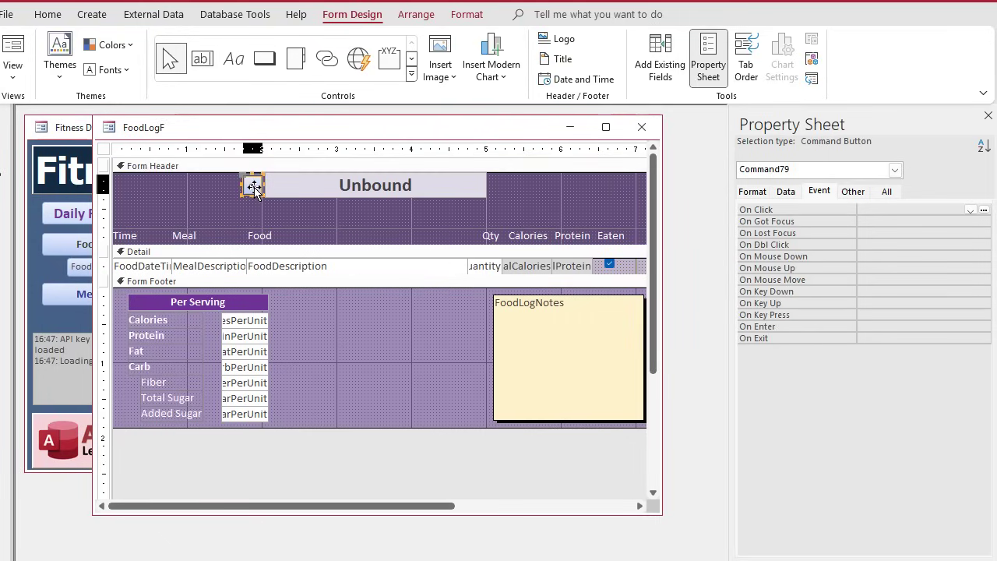
click(253, 200)
click(258, 197)
click(887, 191)
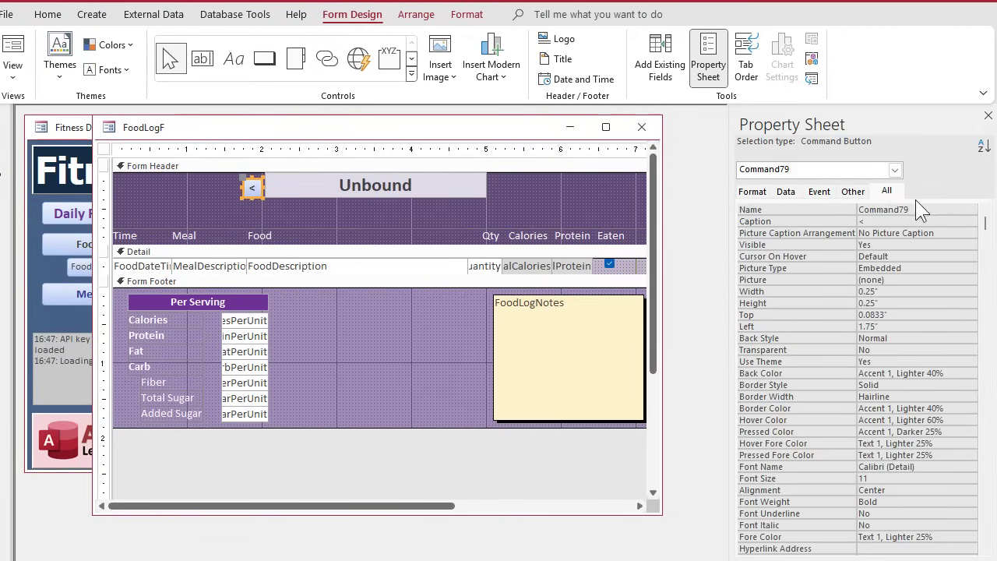
drag(919, 210, 816, 206)
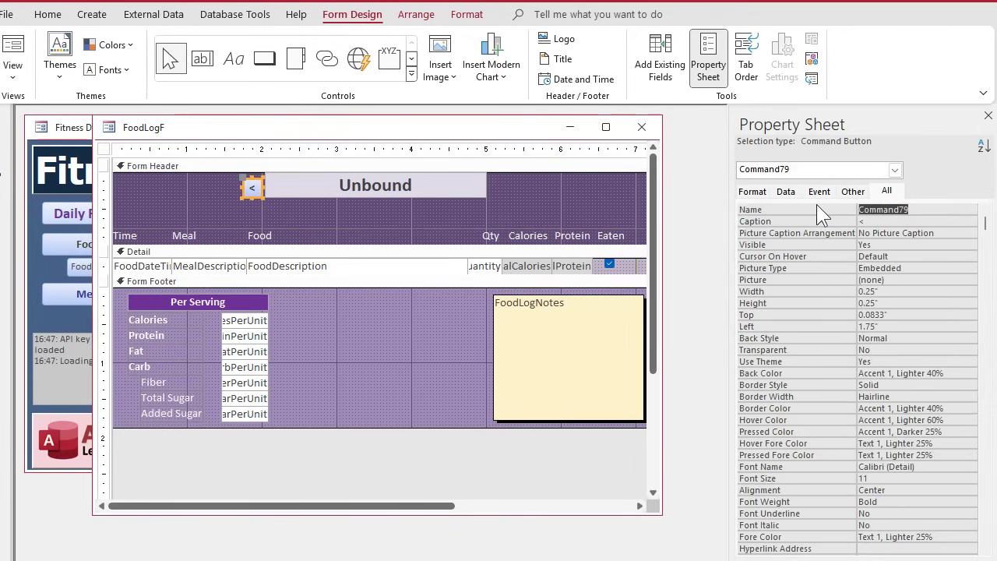
text(Back1DayBtn)
key(Return)
Write Back1DayBtn's click code: LogDate = LogDate - 1, then UpdateFilter
right_click(255, 187)
click(286, 191)
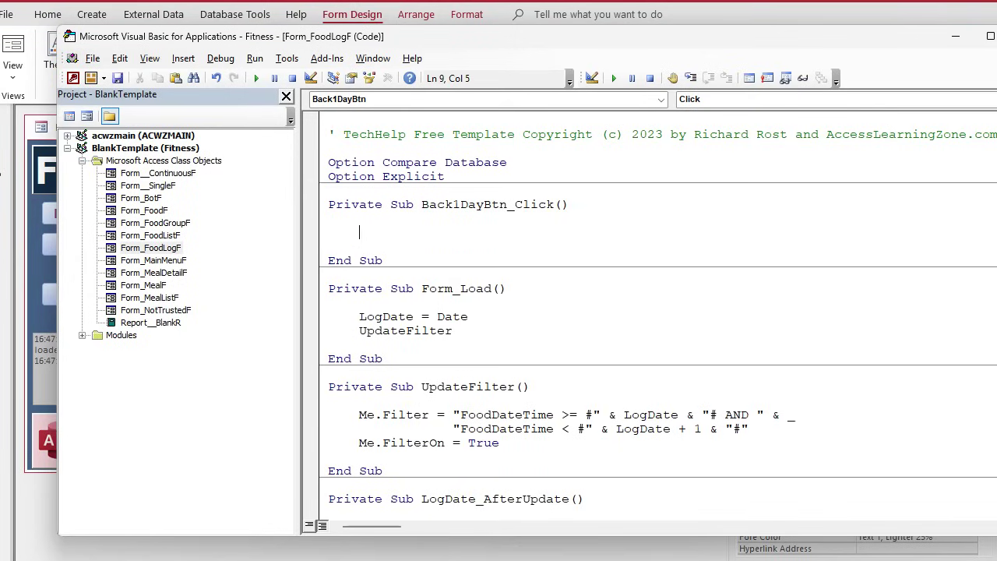
text(logdate = logdate - 1)
key(Return)
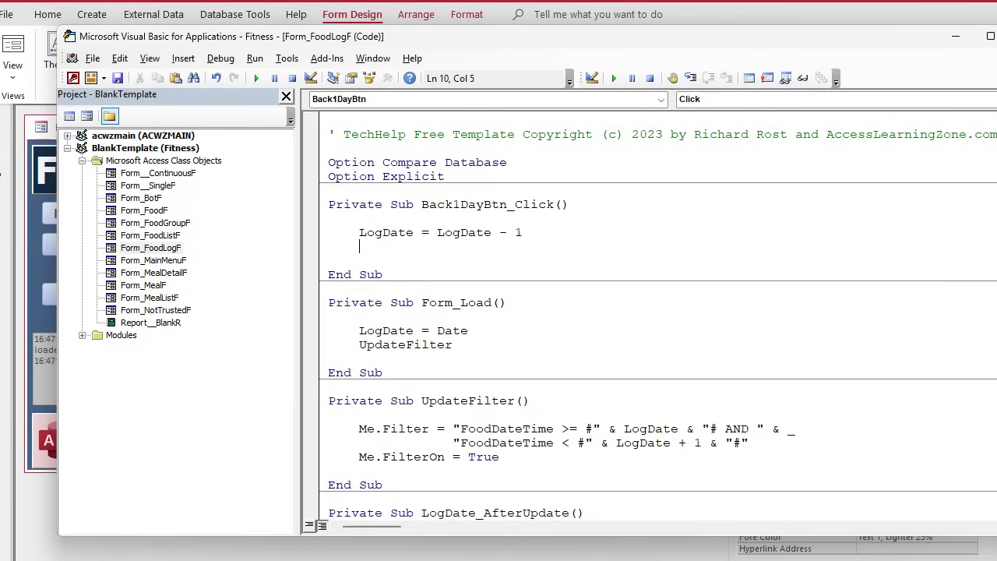
text(updatefilter)
key(Down)
click(38, 514)
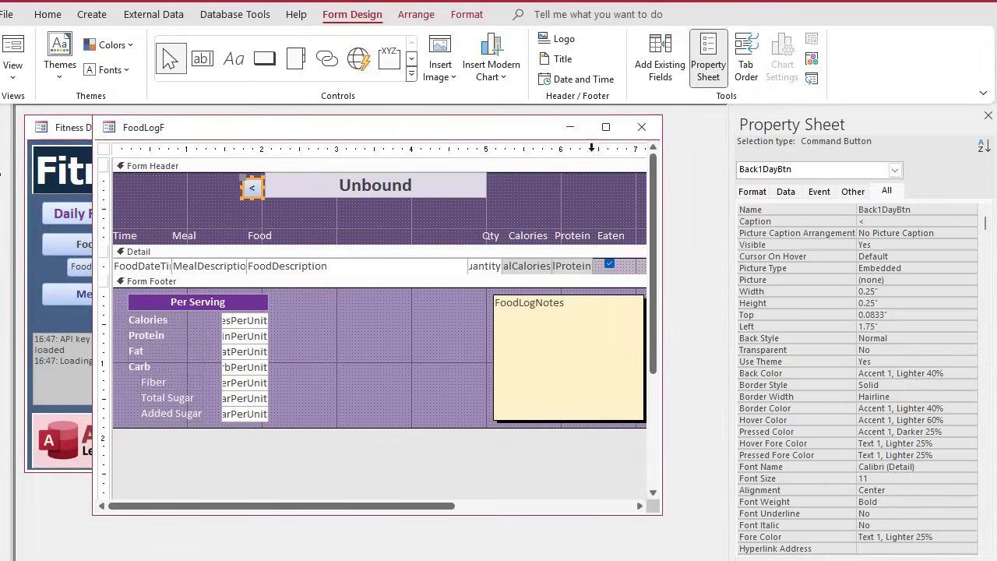
Open the Daily Food Log and step back five days to an empty Wednesday 2025-08-06
click(642, 127)
click(148, 220)
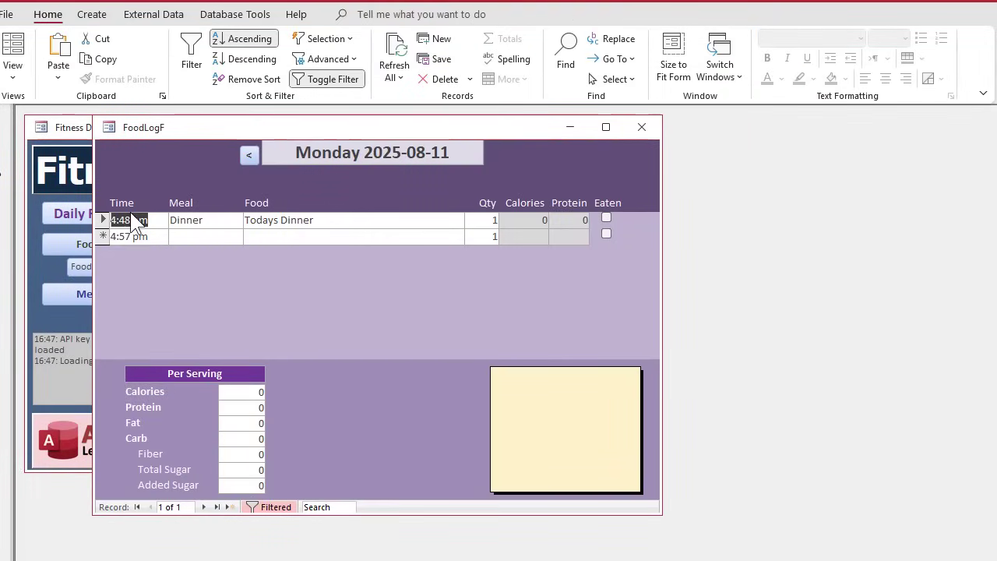
click(249, 155)
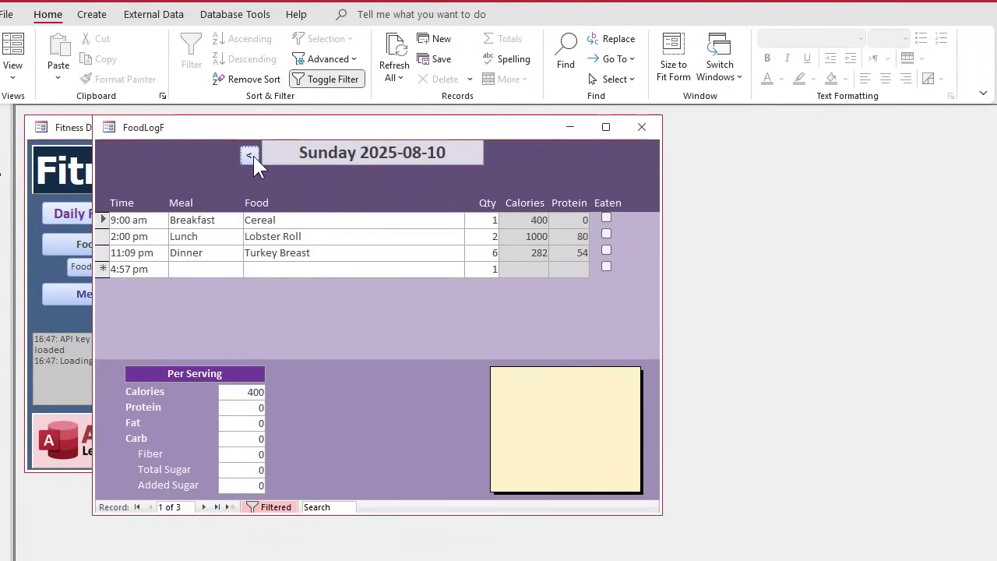
click(251, 155)
click(251, 155)
click(251, 155)
click(250, 155)
right_click(390, 132)
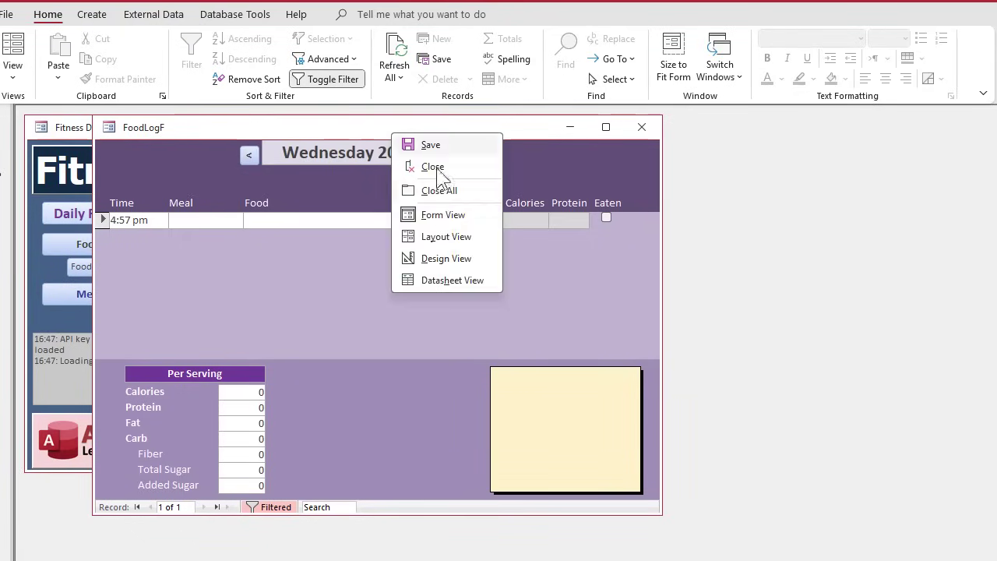
Move the copied button right of the date box and caption it '>'
click(443, 259)
click(253, 191)
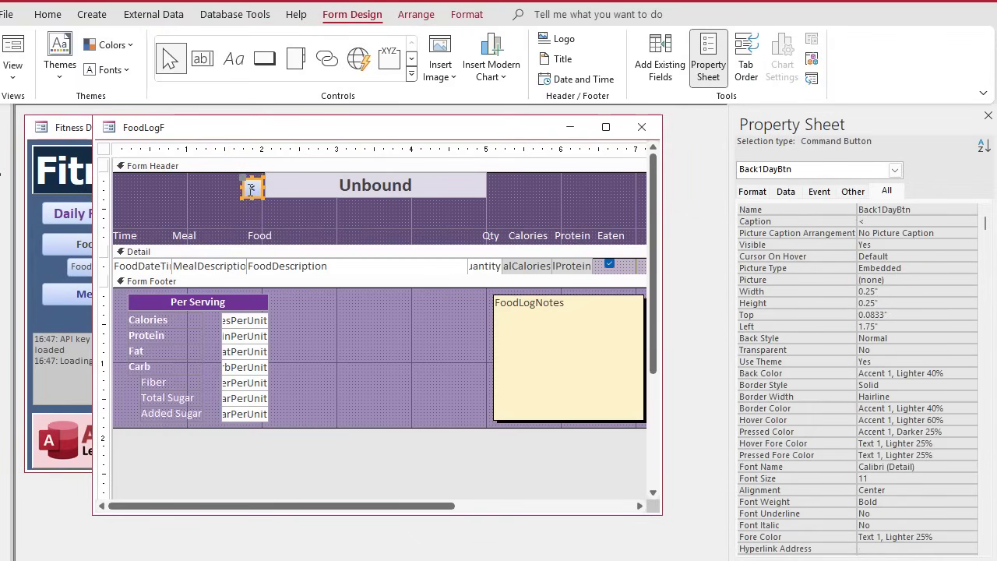
click(251, 194)
drag(252, 212, 493, 189)
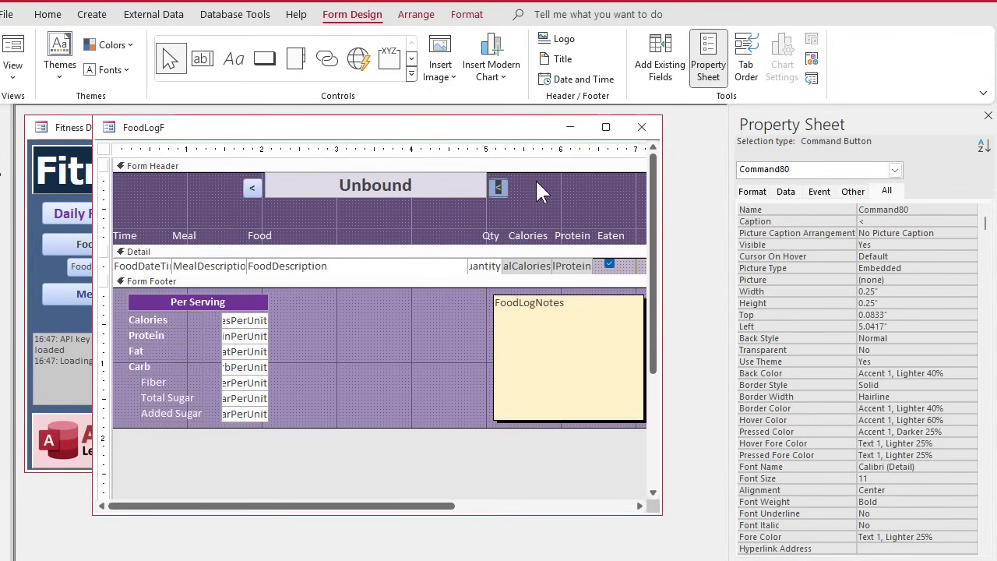
text(>)
key(Return)
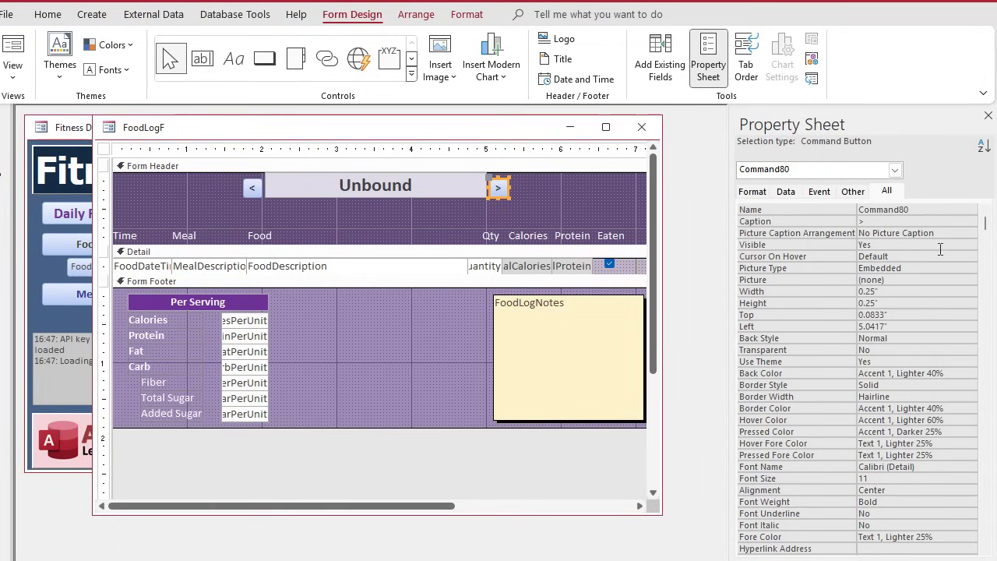
Rename the '>' button Forward1DayBtn
drag(922, 208, 857, 209)
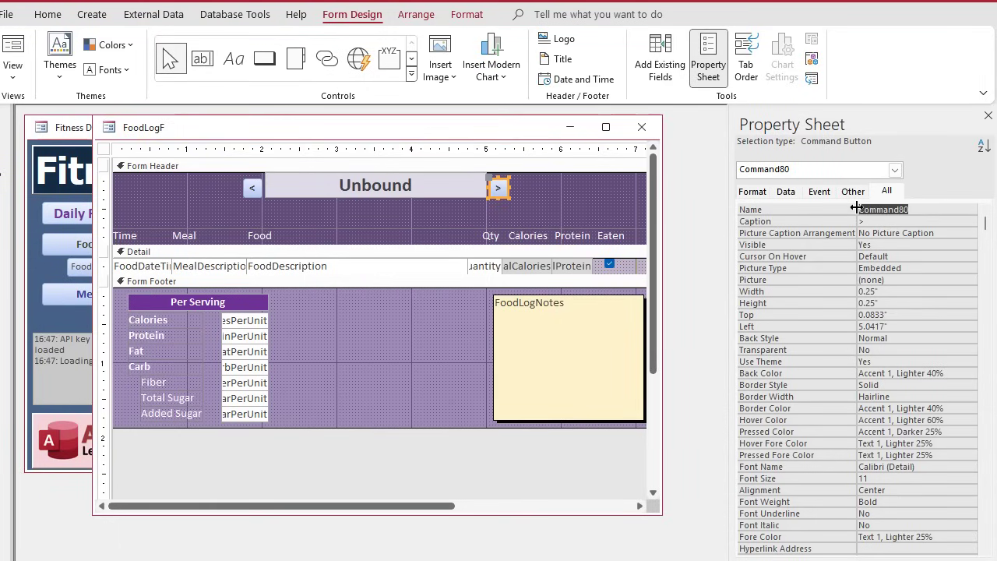
text(Forward1DayBtn)
key(Return)
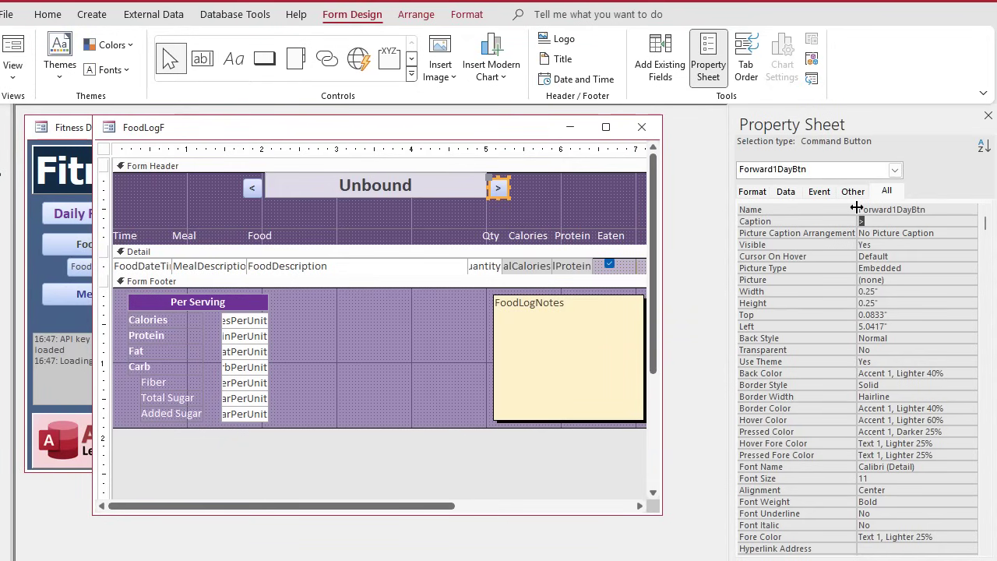
right_click(497, 184)
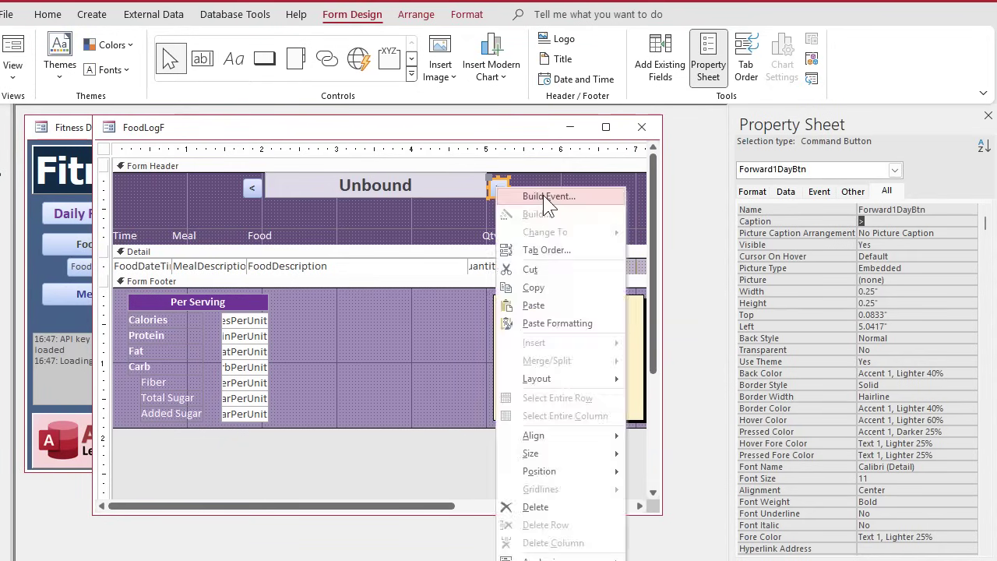
Create an empty Forward1DayBtn_Click procedure and move it above Form_Load
click(543, 194)
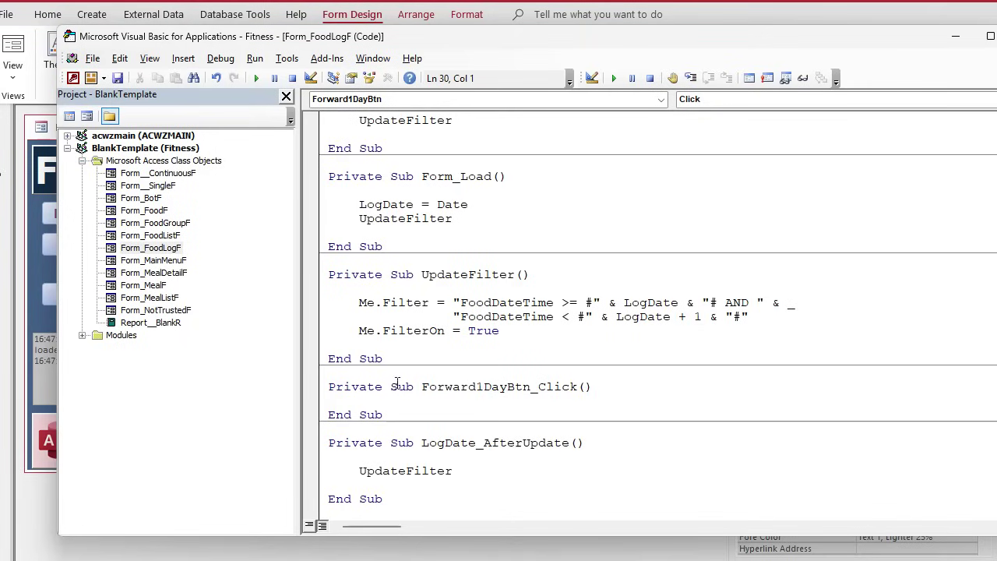
drag(397, 376, 465, 425)
key(ctrl+c)
key(Delete)
scroll(467, 423, up, 3)
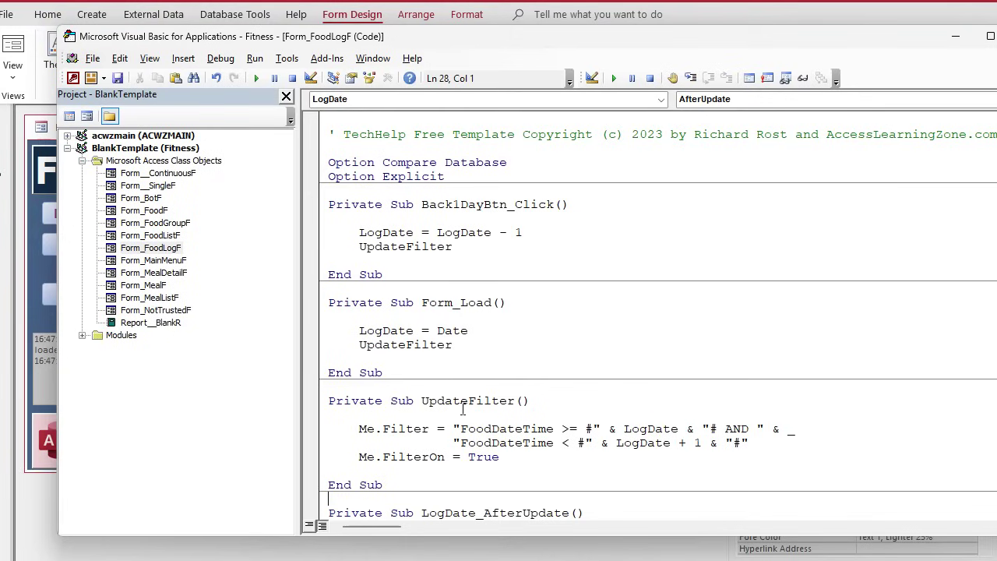
click(424, 291)
key(ctrl+v)
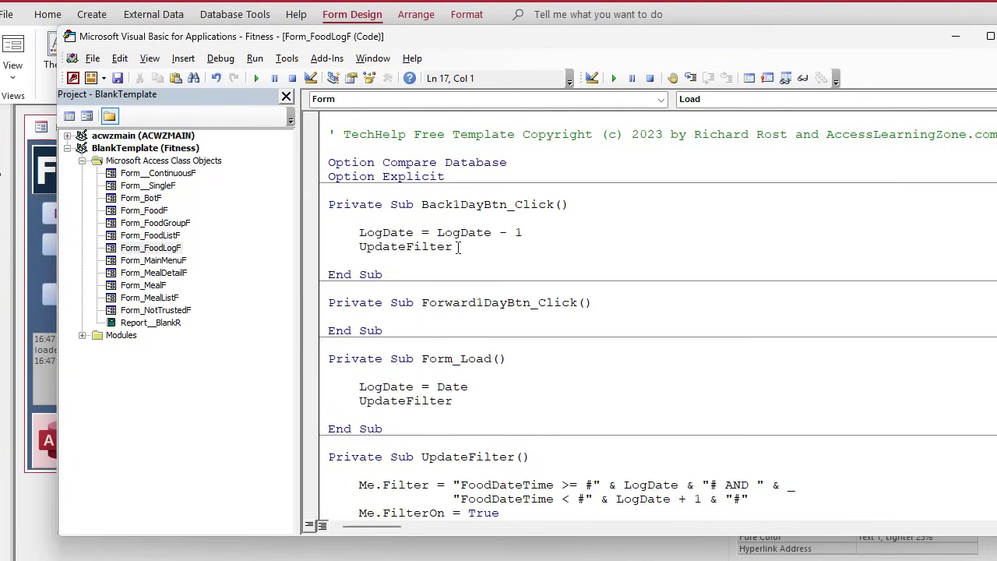
Fill Forward1DayBtn_Click with LogDate = LogDate + 1 and UpdateFilter, then close the VBA editor
drag(458, 246, 299, 219)
key(ctrl+c)
click(362, 314)
key(ctrl+v)
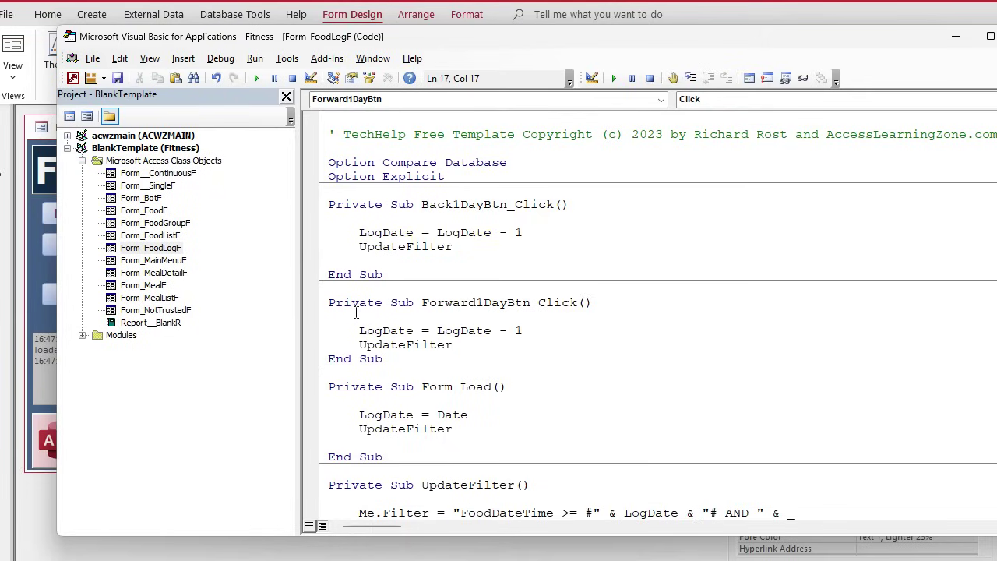
double_click(502, 330)
text(+)
key(Down)
key(Return)
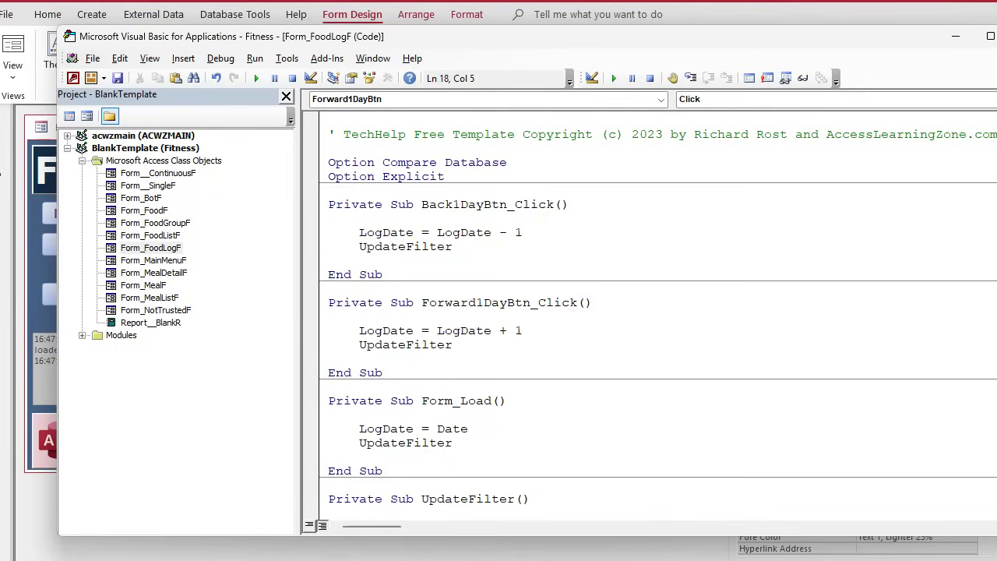
key(alt+F11)
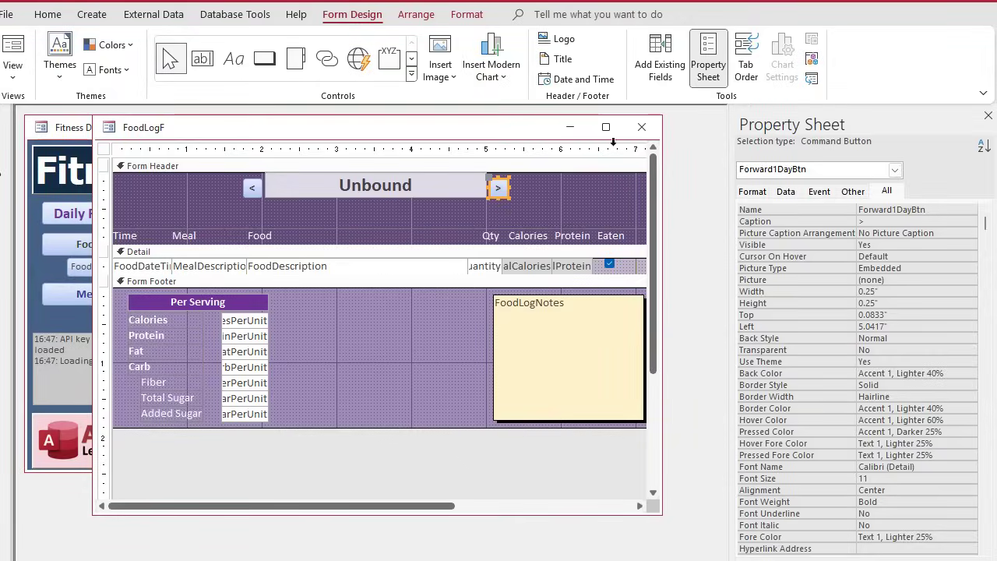
Reopen the Daily Food Log and test the '<' and '>' buttons by stepping days back and forward
click(641, 127)
click(138, 223)
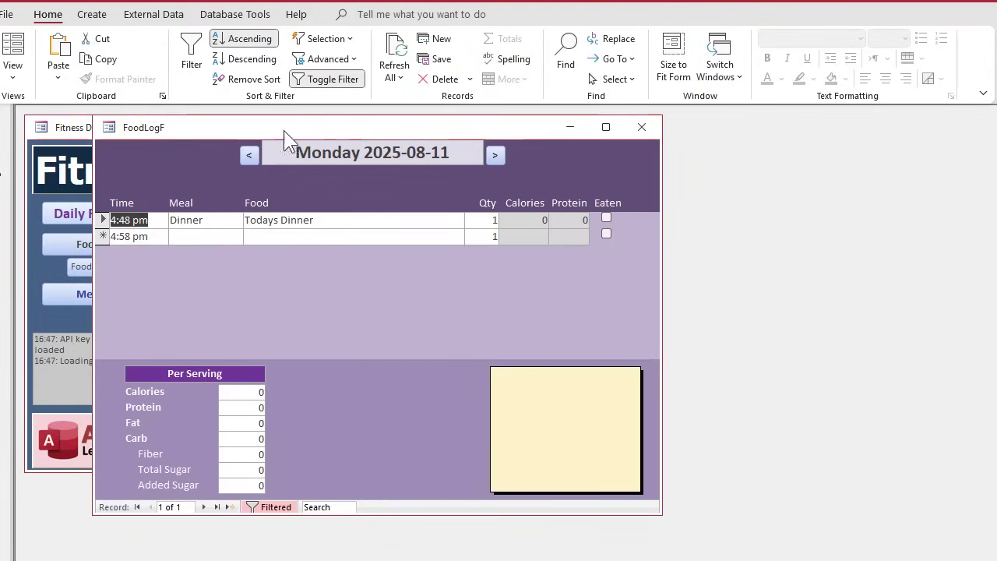
click(249, 155)
click(250, 155)
click(249, 155)
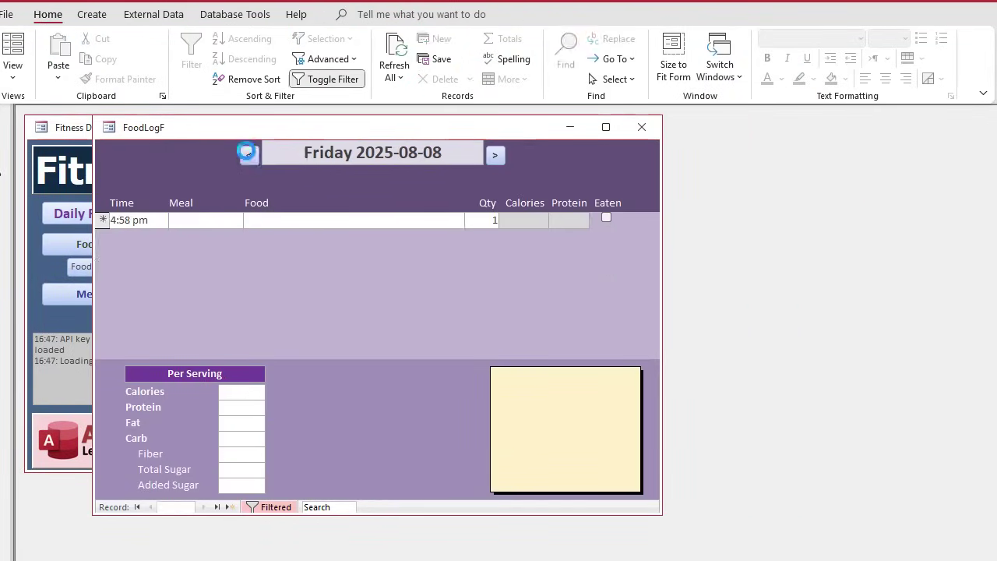
click(494, 155)
click(495, 156)
click(494, 156)
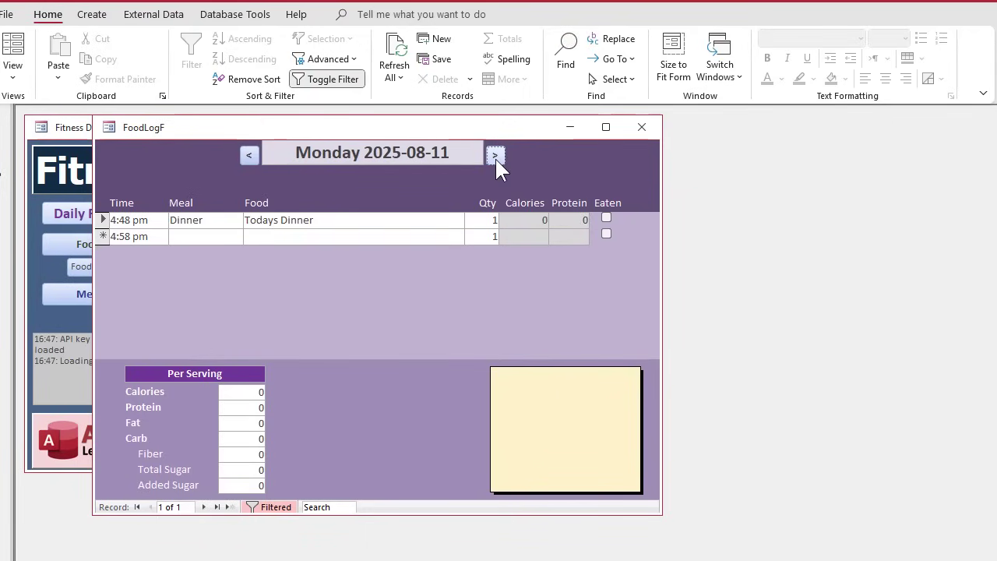
click(494, 156)
click(249, 155)
click(250, 155)
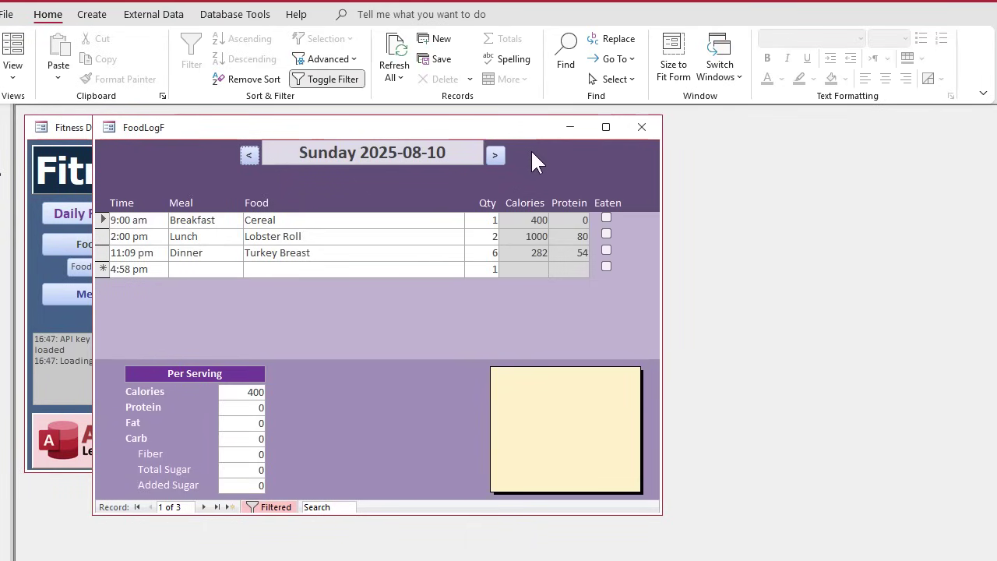
Step the log back one day to Saturday 2025-08-09, which has no entries
click(250, 155)
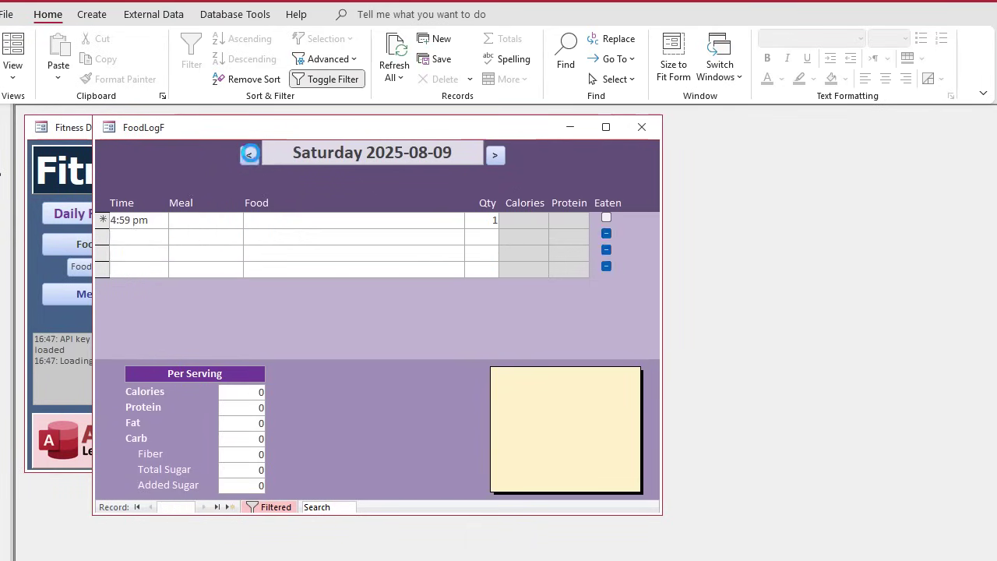
In design view, duplicate the '<' button, place it left of the original, and caption it '<<'
right_click(398, 127)
click(453, 250)
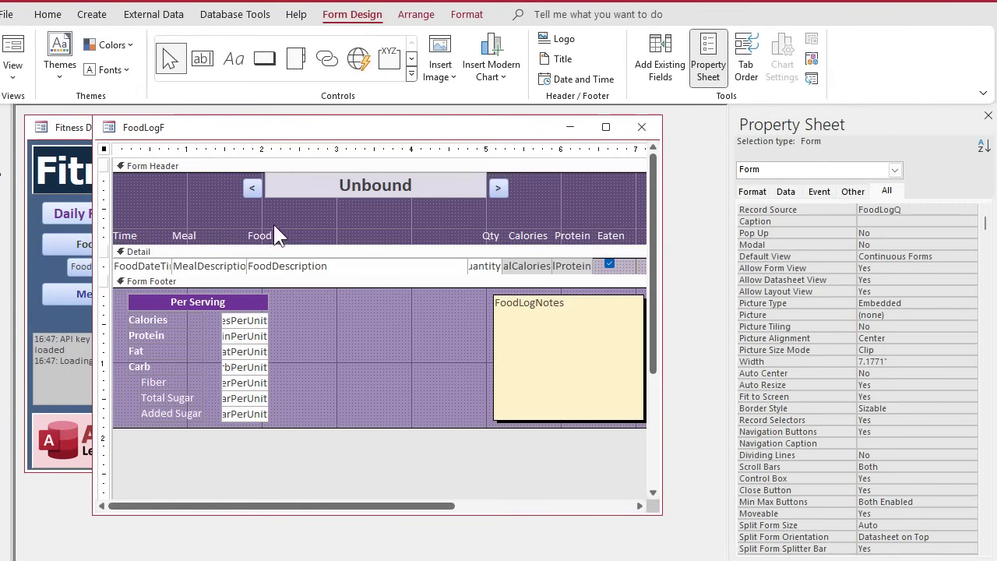
click(253, 188)
key(ctrl+c)
key(ctrl+v)
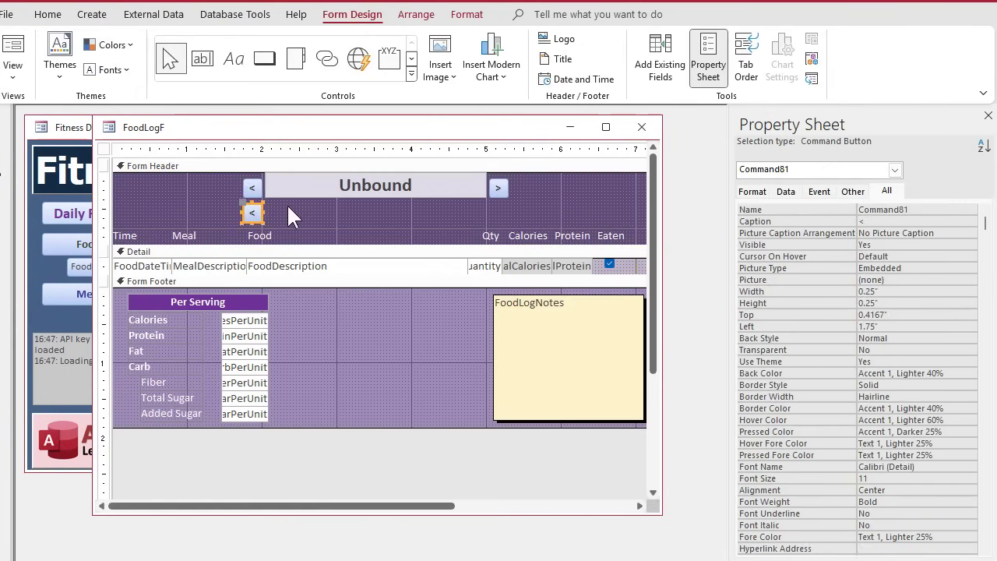
click(287, 204)
click(250, 215)
drag(251, 215, 231, 190)
text(<)
key(Return)
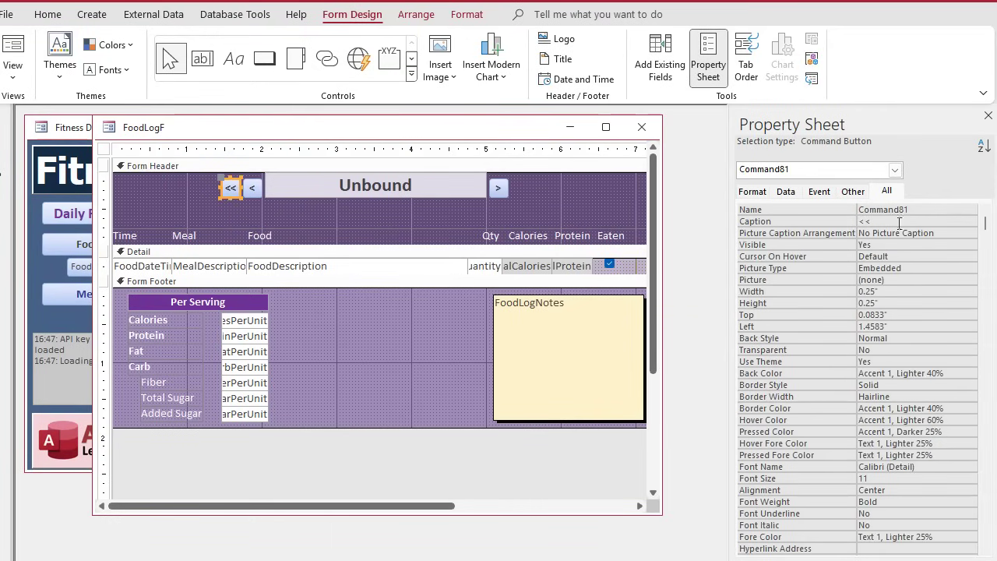
Name the duplicate Back1WeekBtn and open the form's code module
click(813, 206)
text(Back1WeekBtn)
key(Return)
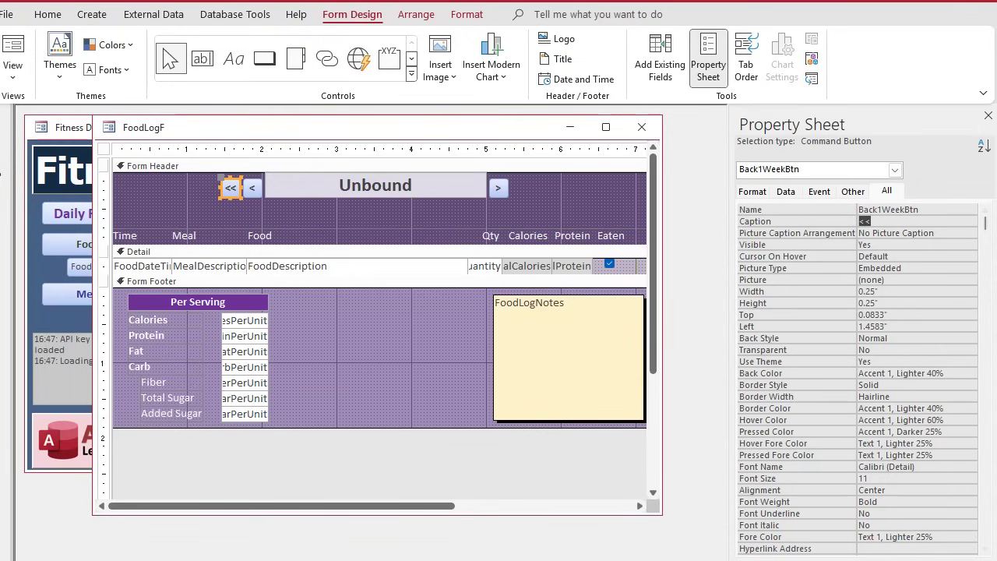
key(alt+F11)
drag(405, 204, 454, 372)
click(454, 372)
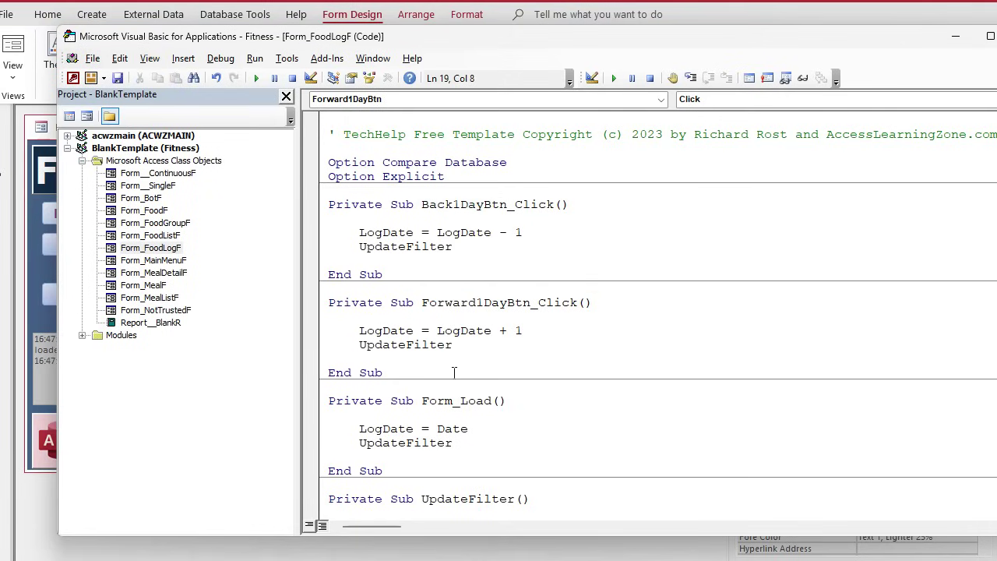
Add a ChangeLogDate(NumDays As Long) function setting LogDate = LogDate + NumDays, then calling UpdateFilter
click(418, 190)
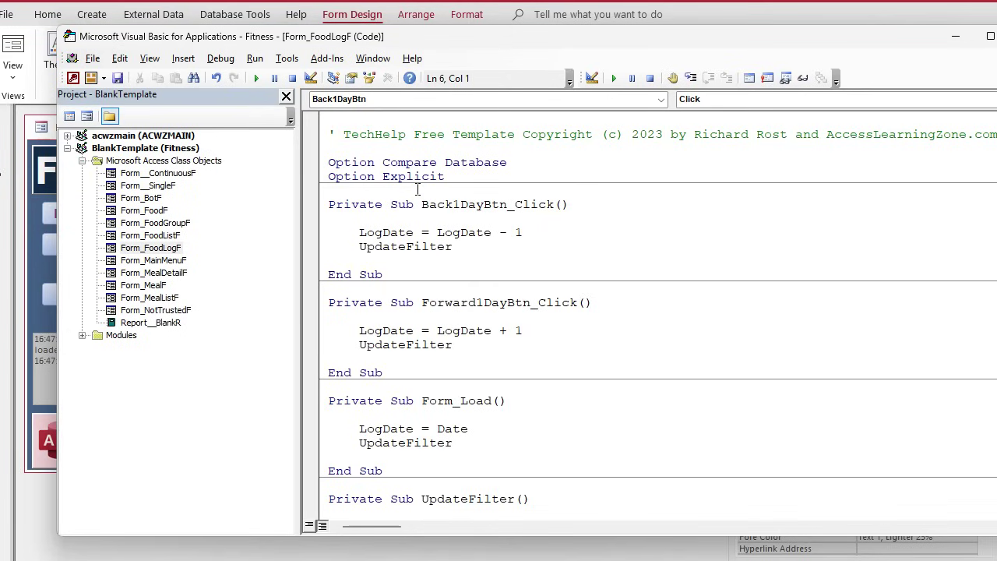
key(Return)
text(Privat)
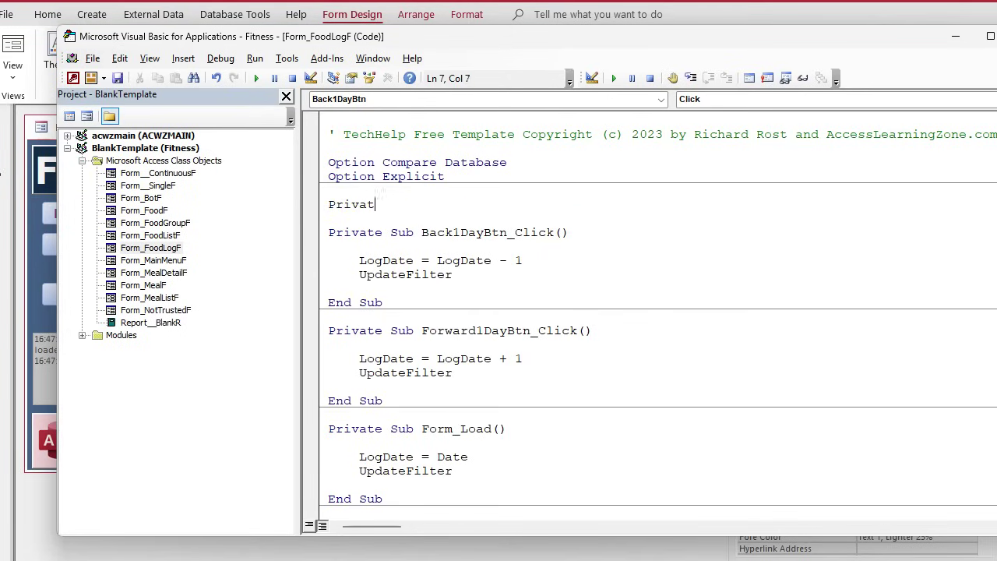
text(e Function ChangeL)
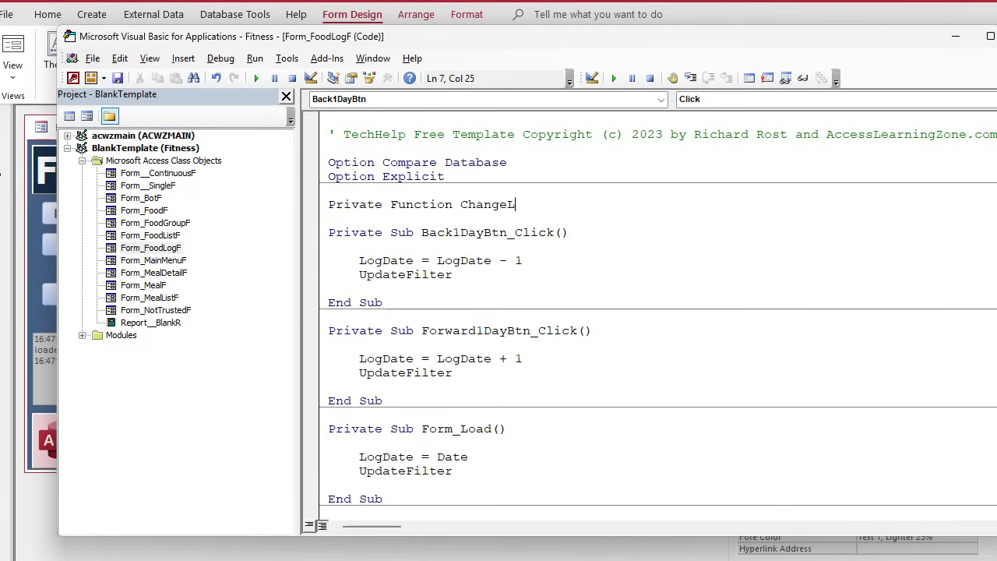
text(ogDate()
text(NumDays)
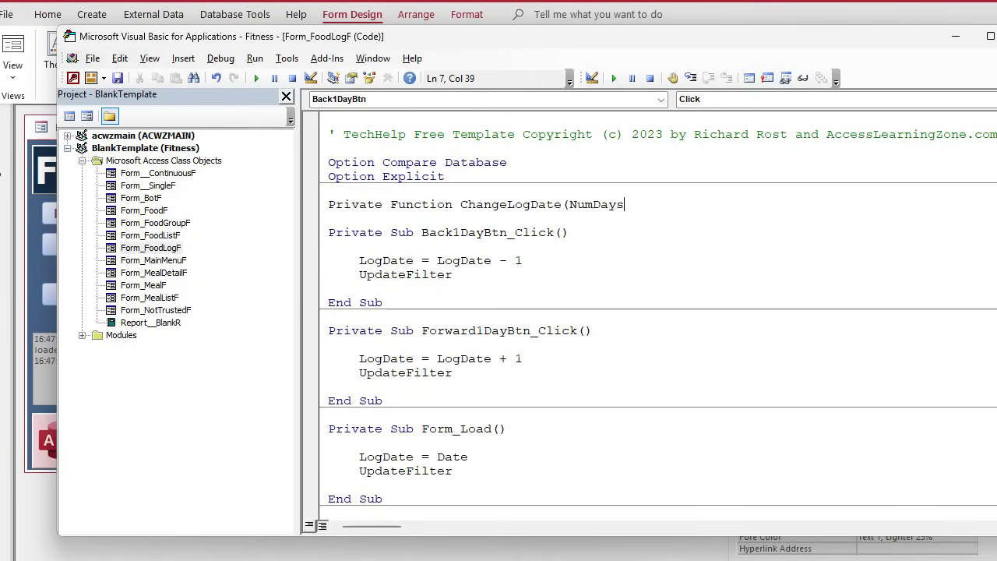
text( as Long))
key(Return)
key(Return)
key(Return)
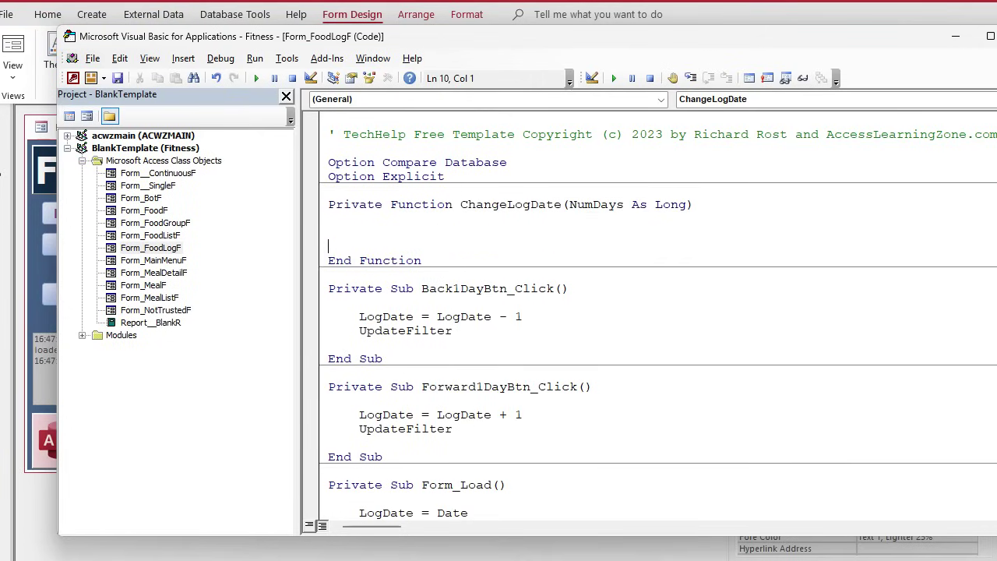
key(BackSpace)
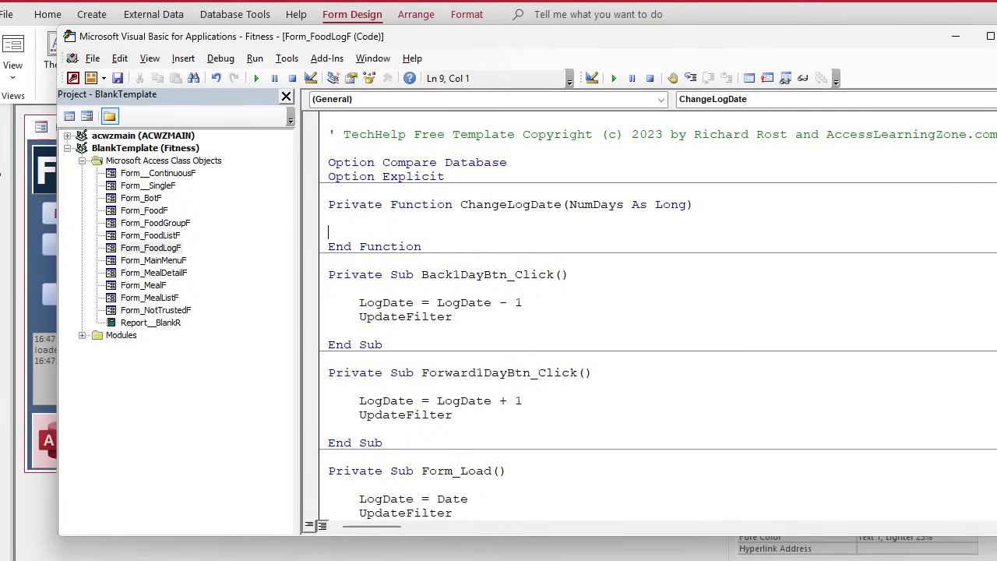
key(Return)
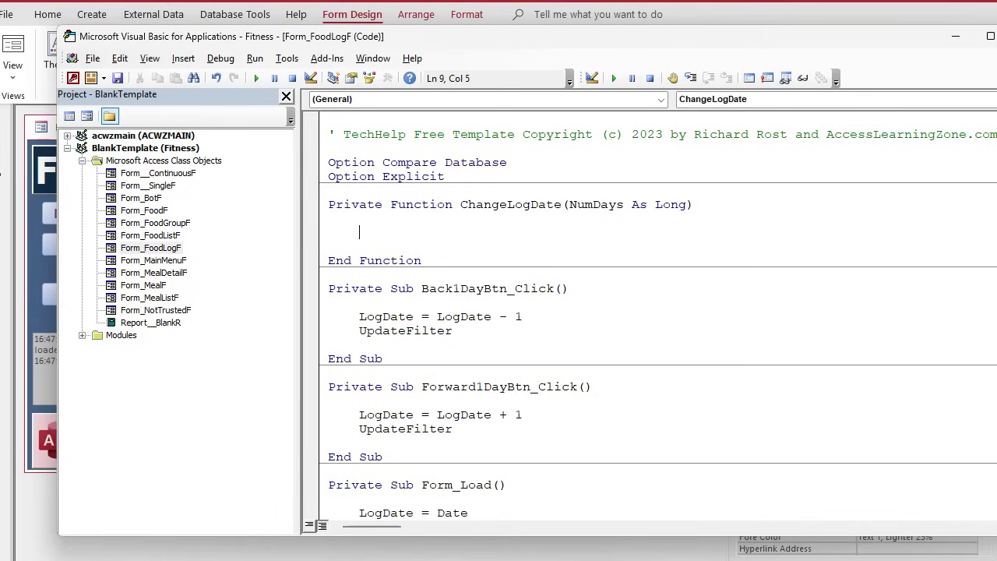
text(logdate = logdate)
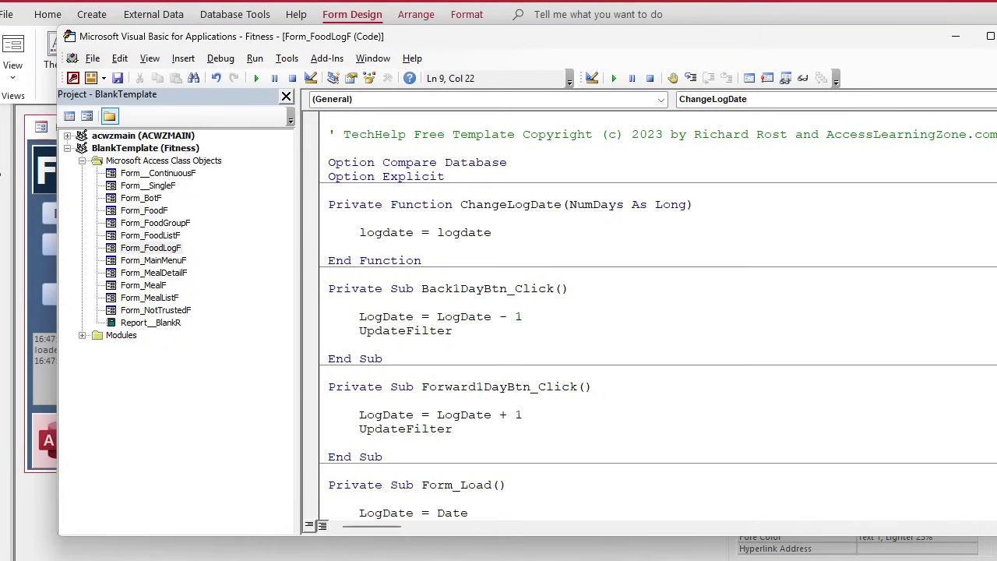
text(+numdays)
key(Return)
text(updatefilter)
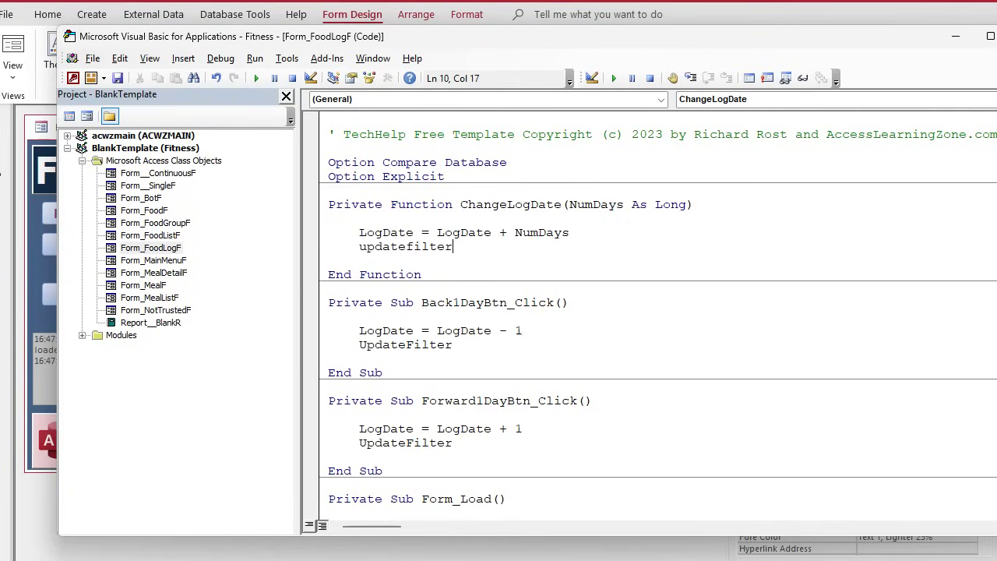
key(Return)
Delete the Back1DayBtn_Click and Forward1DayBtn_Click procedures
click(565, 318)
double_click(596, 205)
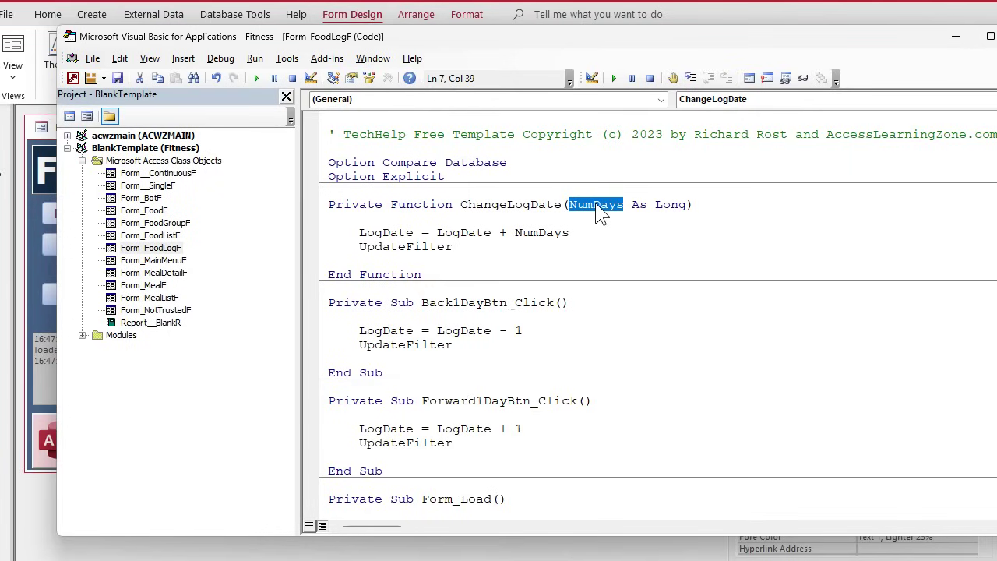
scroll(623, 257, down, 1)
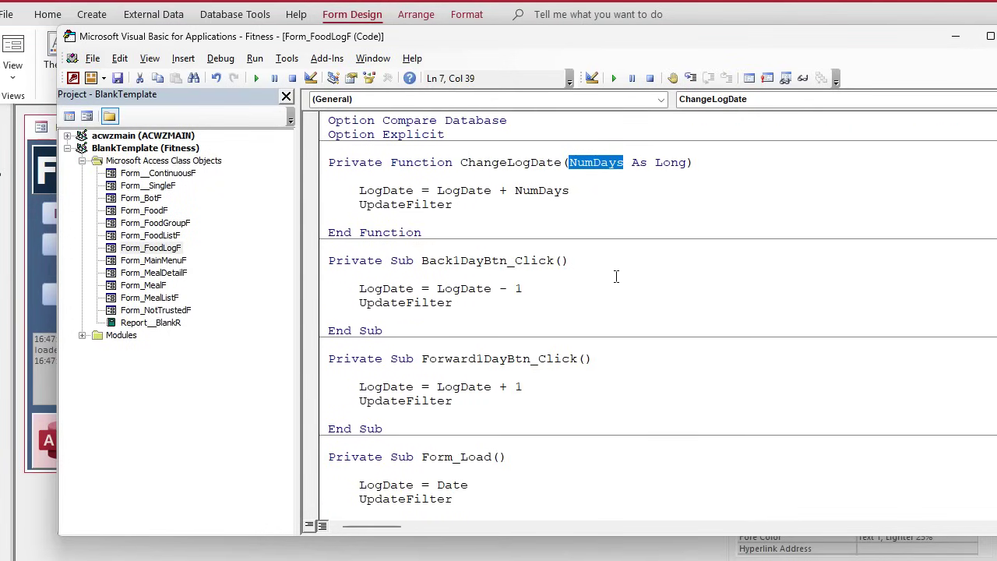
click(477, 247)
drag(476, 247, 592, 445)
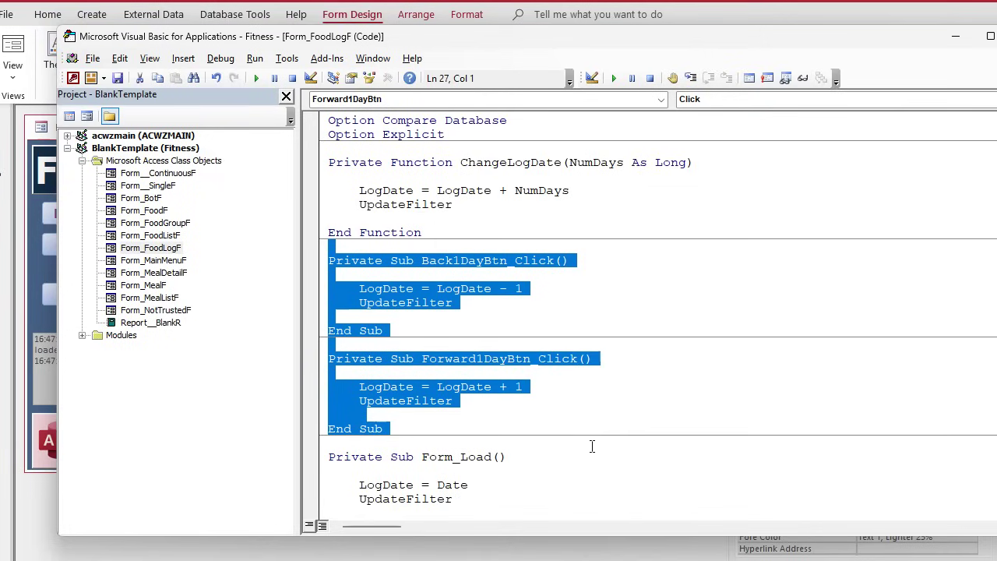
key(Delete)
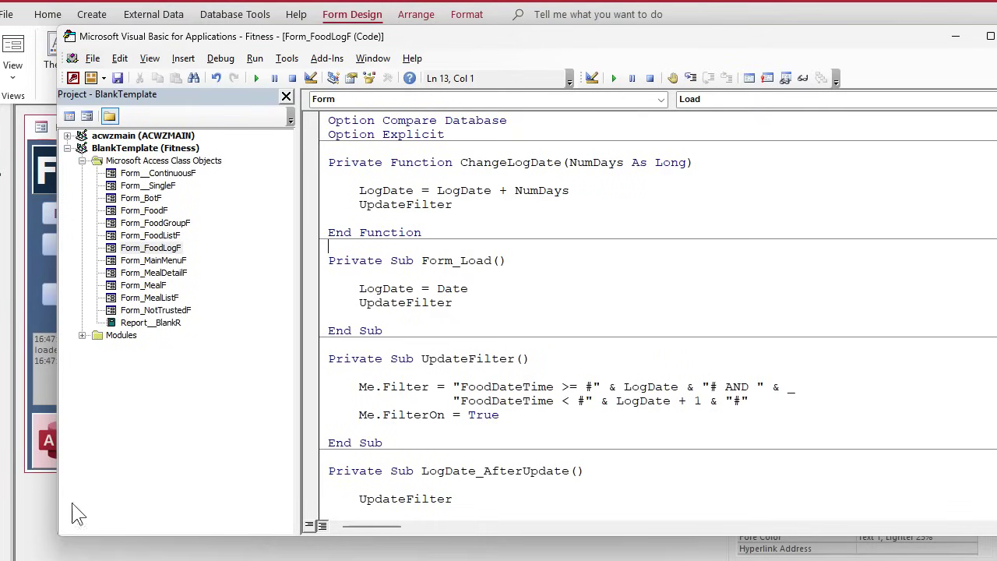
Paste a copy of the << button into the header and move it right of the > button
click(29, 499)
click(208, 187)
click(231, 187)
key(ctrl+v)
click(266, 210)
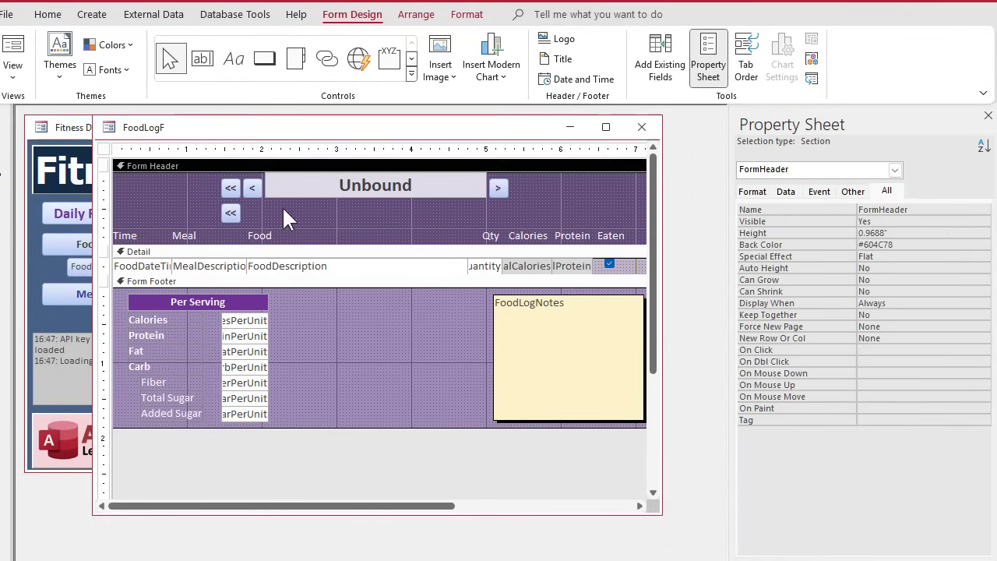
drag(228, 211, 520, 189)
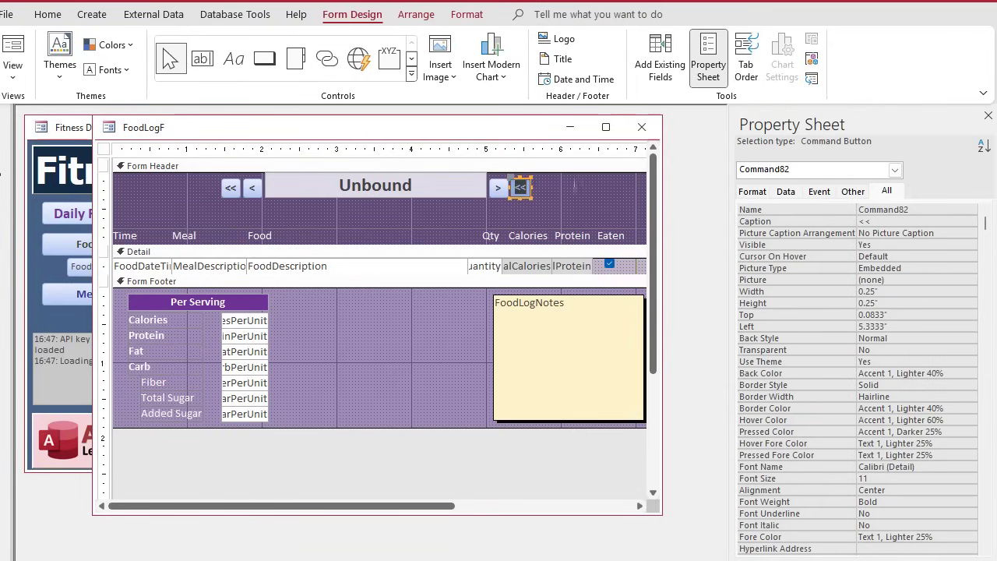
Caption the new button >> and name it Forward1WeekBtn
text(>>)
key(Return)
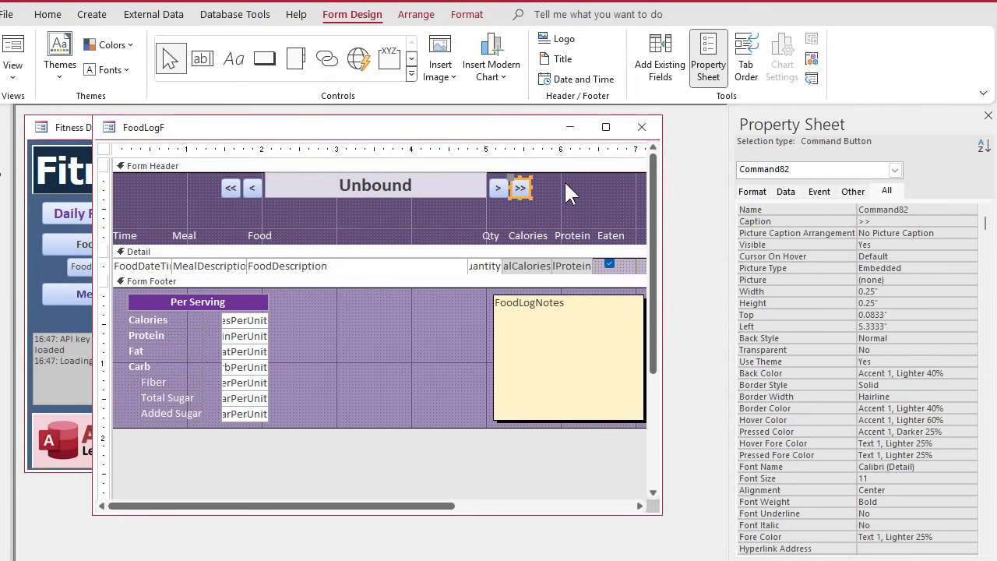
click(788, 208)
text(Forward1WeekBtn)
key(Return)
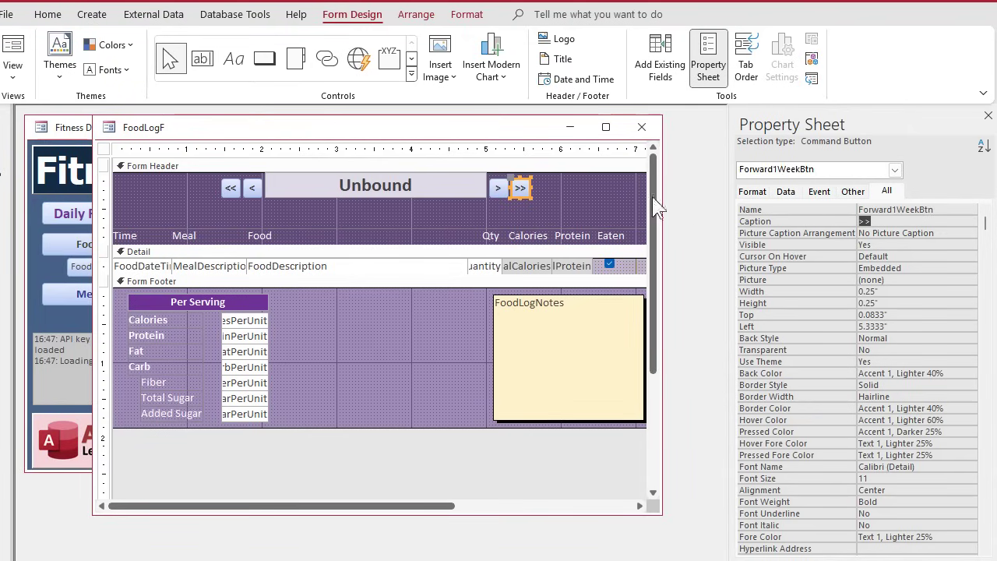
Give all four navigation buttons the On Click =ChangeLogDate(0)
click(820, 193)
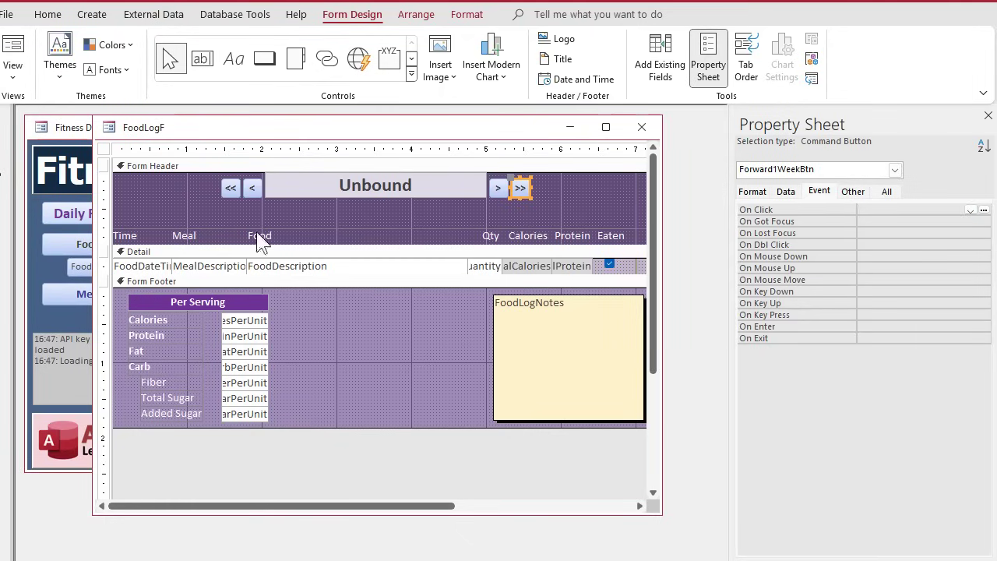
click(252, 187)
click(498, 188)
click(520, 188)
shift+click(497, 188)
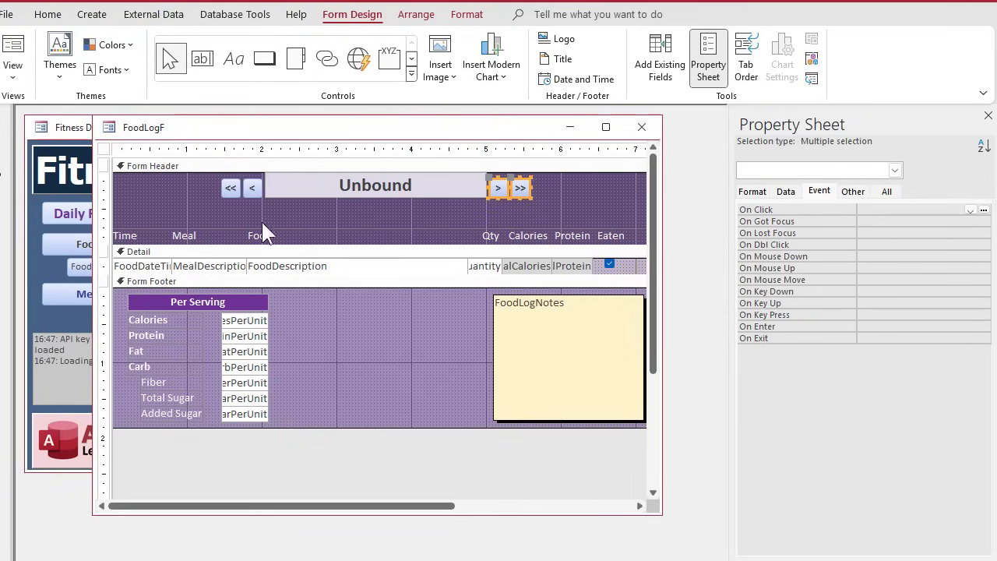
shift+click(251, 187)
shift+click(230, 187)
click(885, 211)
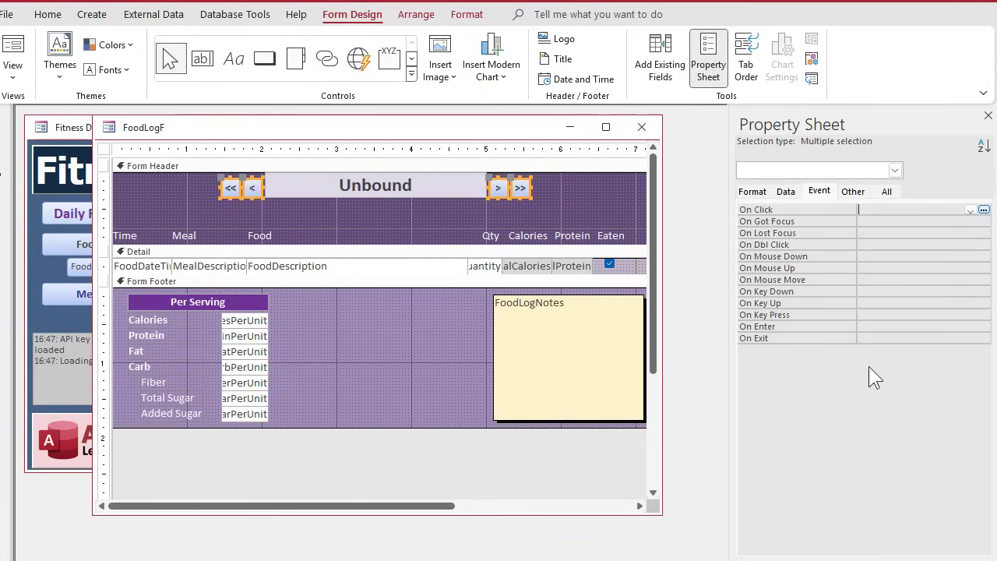
text(=ChangeLogDate(0))
key(Down)
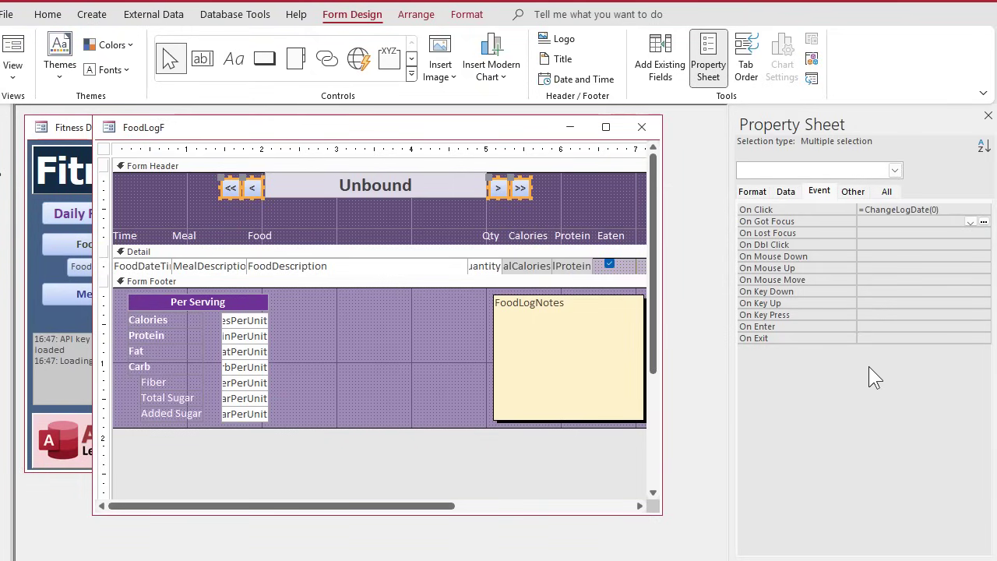
Set the day counts: > to 1, >> to 7, < to -1 and << to -7
click(203, 193)
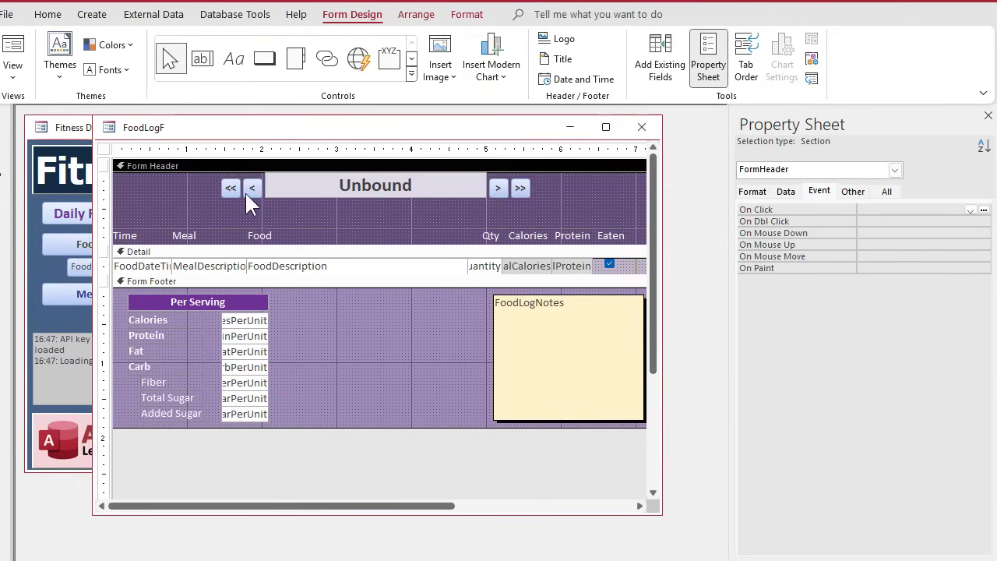
click(497, 190)
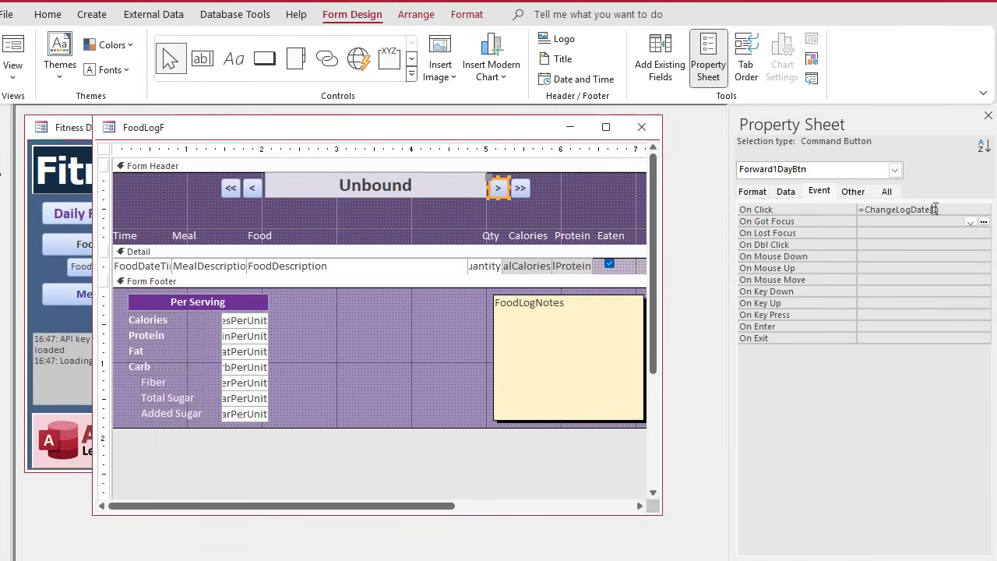
click(934, 209)
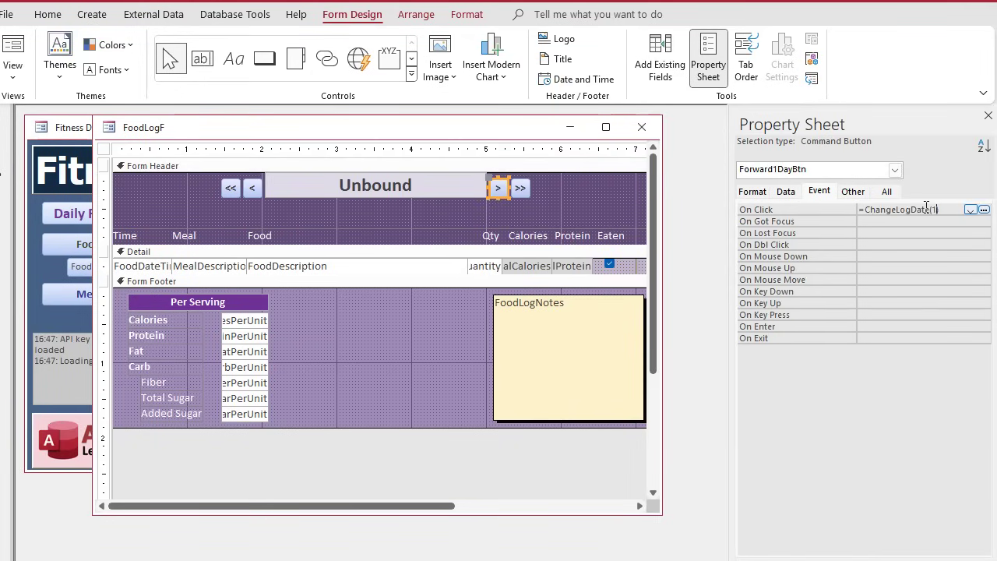
click(523, 185)
double_click(933, 210)
text(7)
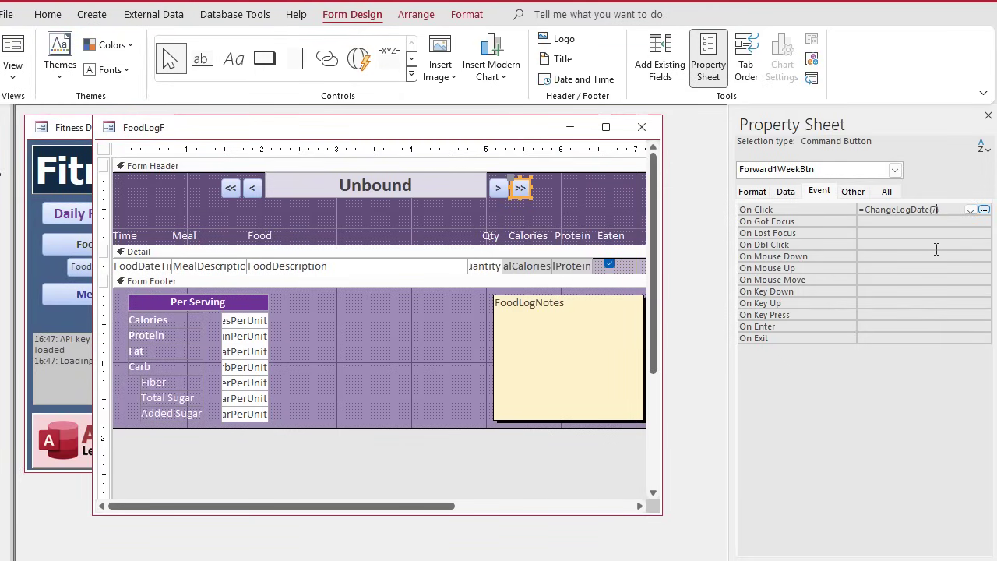
click(252, 187)
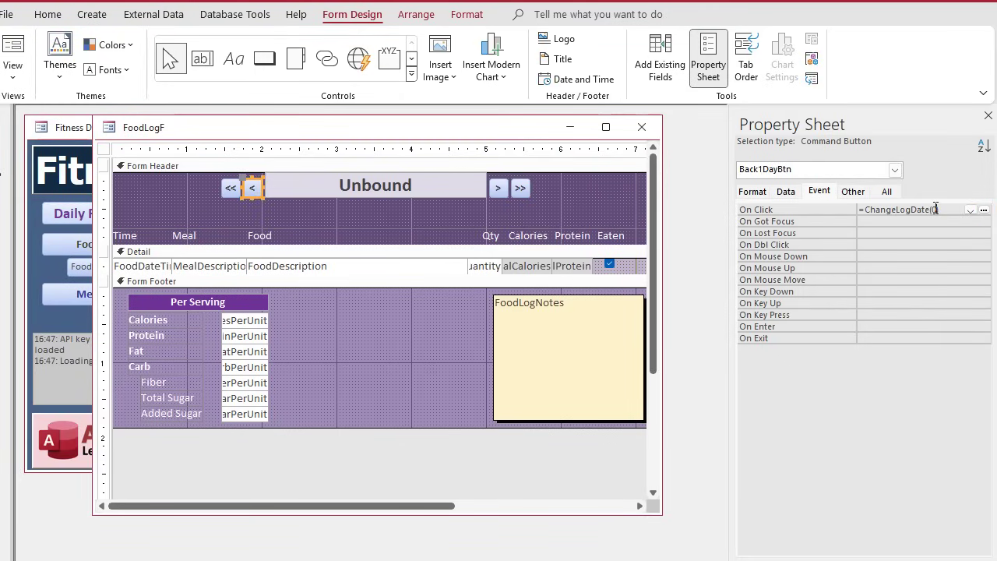
double_click(935, 209)
text(-1)
click(231, 188)
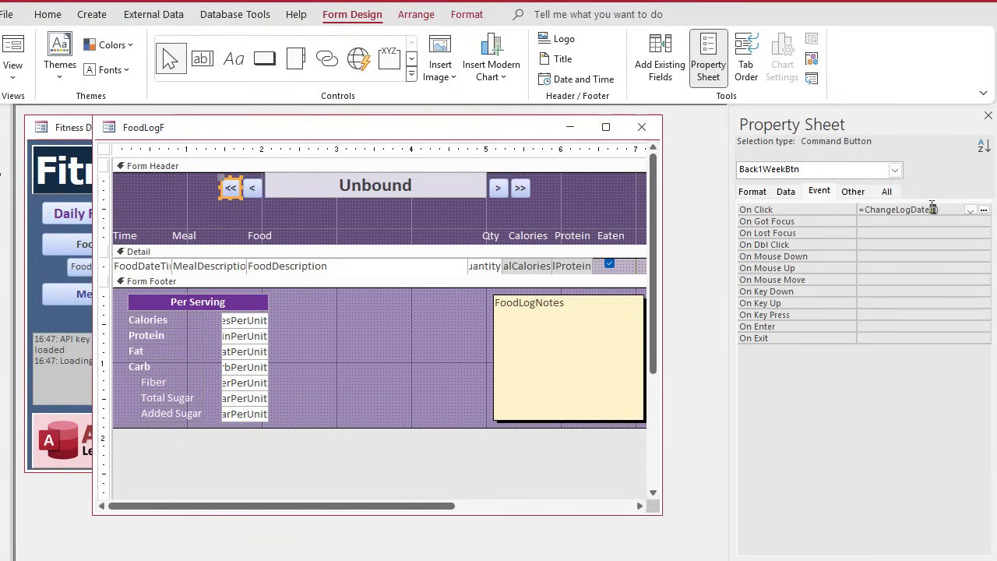
double_click(933, 208)
text(-7)
key(Return)
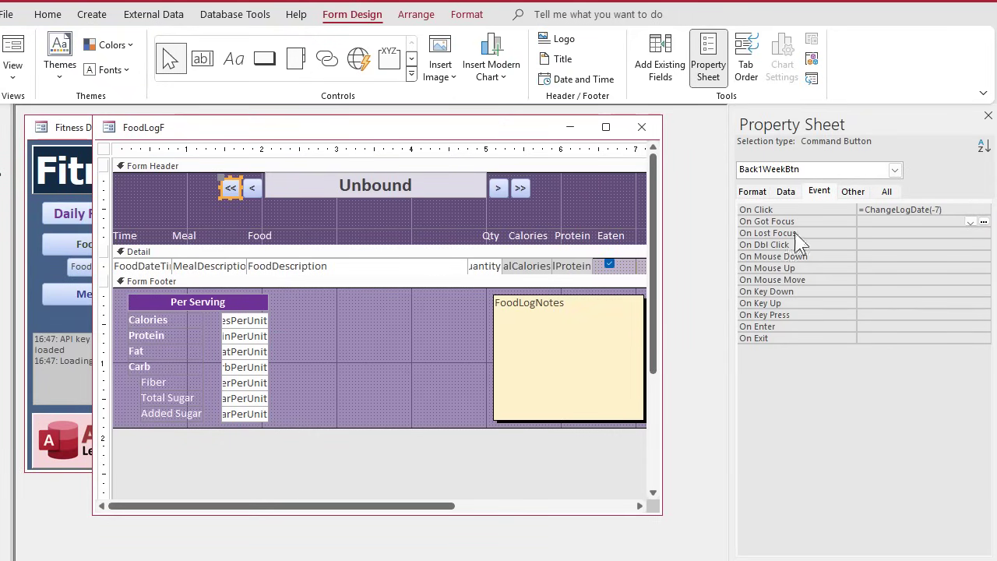
Open the Daily Food Log form and step the date forward then back three days
click(642, 127)
click(86, 214)
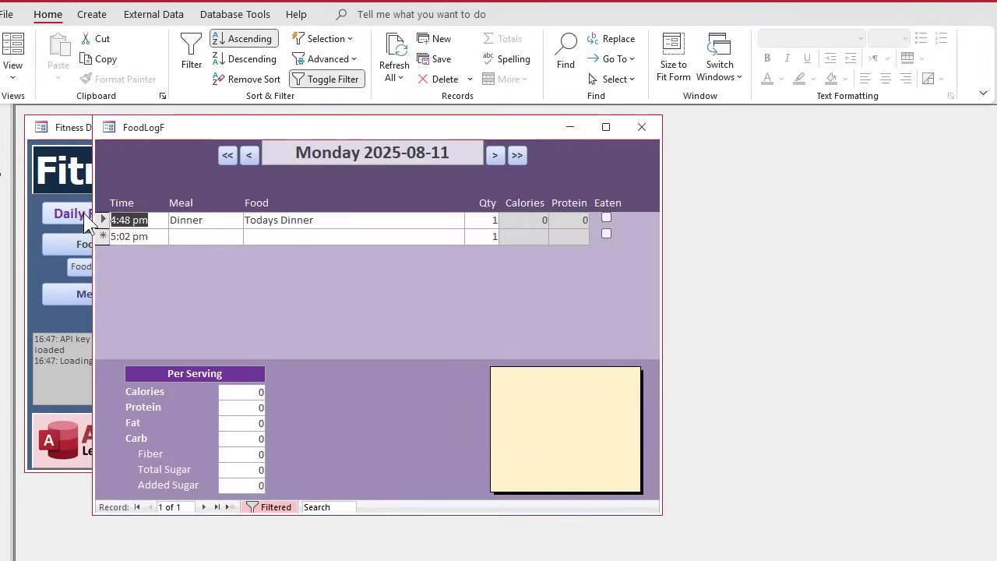
click(495, 154)
click(495, 155)
click(496, 154)
click(250, 155)
click(250, 155)
click(249, 155)
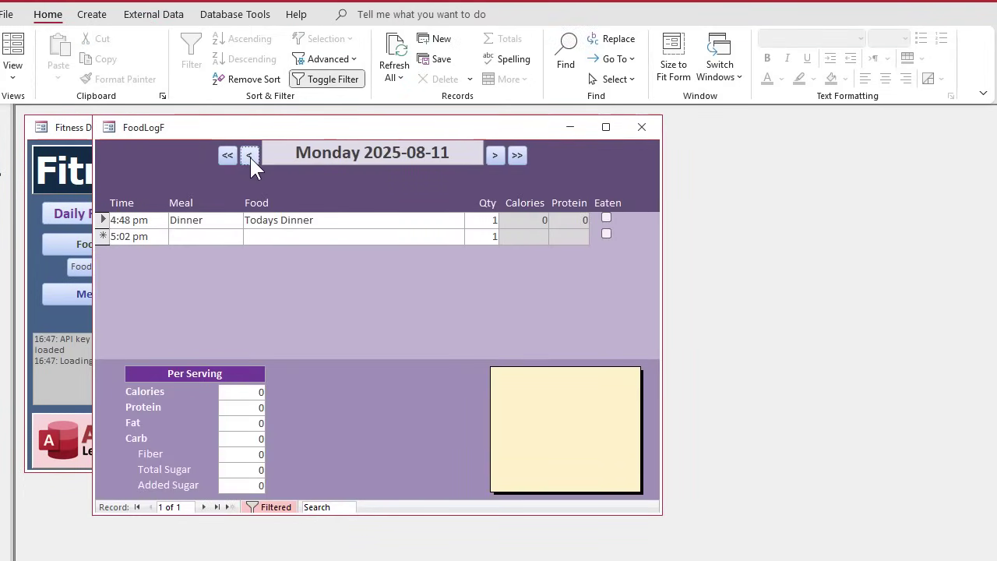
Jump three weeks forward and back, then step days to reach Friday 2025-08-08
click(518, 154)
click(521, 154)
click(521, 154)
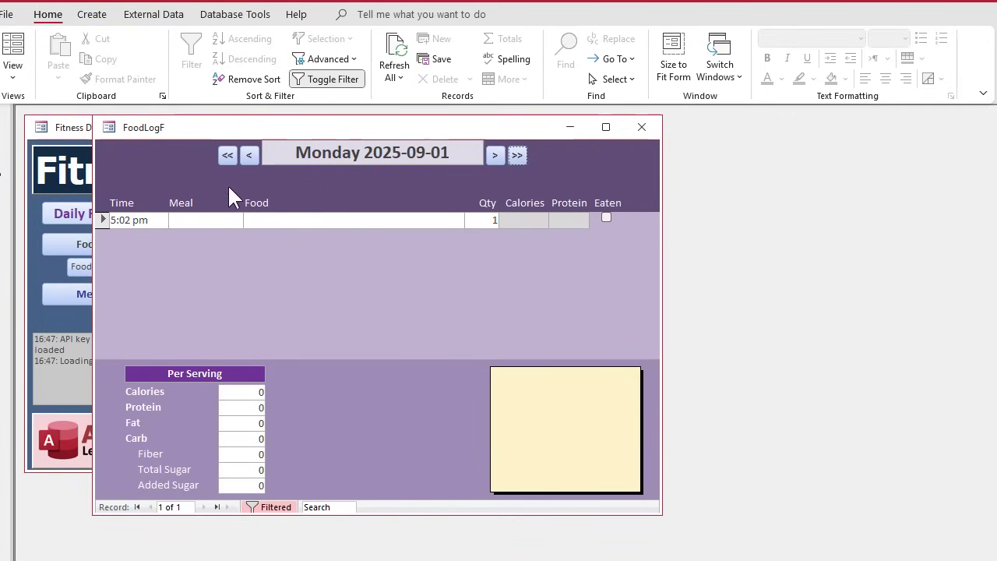
click(223, 156)
click(223, 156)
click(223, 156)
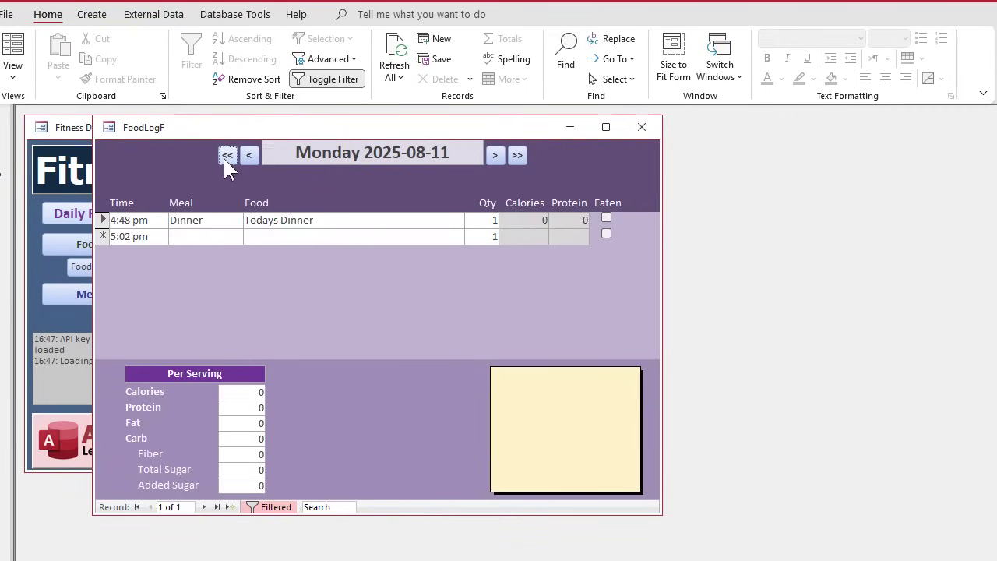
click(222, 155)
click(494, 154)
click(494, 154)
click(494, 155)
click(494, 155)
click(493, 154)
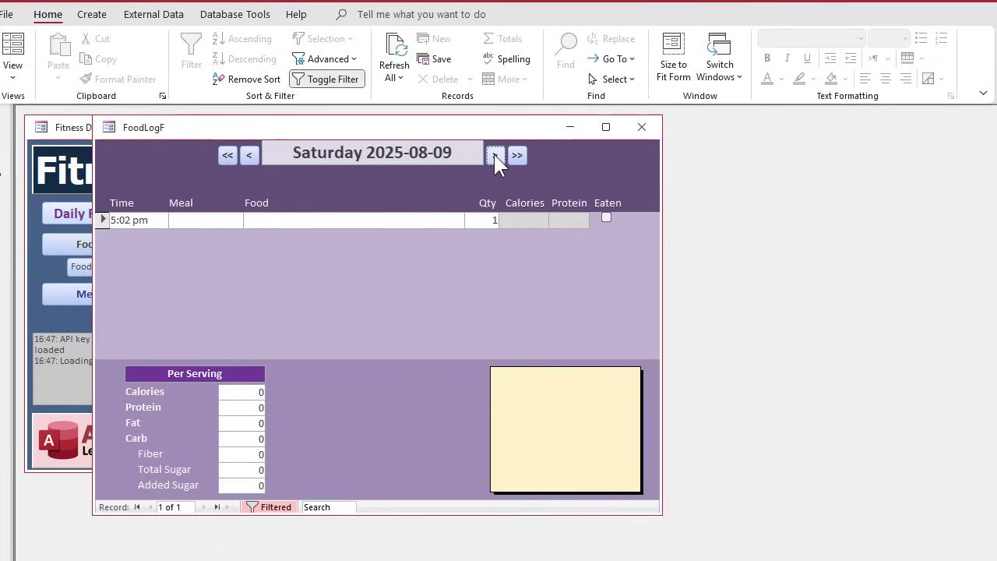
click(251, 155)
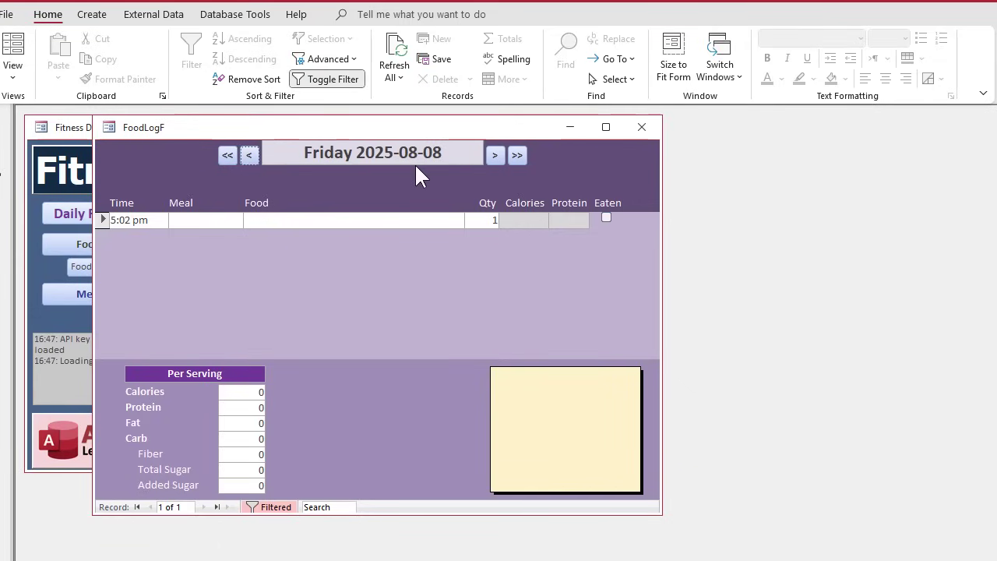
In FoodLogF design view, paste a copy of the << button and place it left of <<
right_click(427, 129)
click(461, 253)
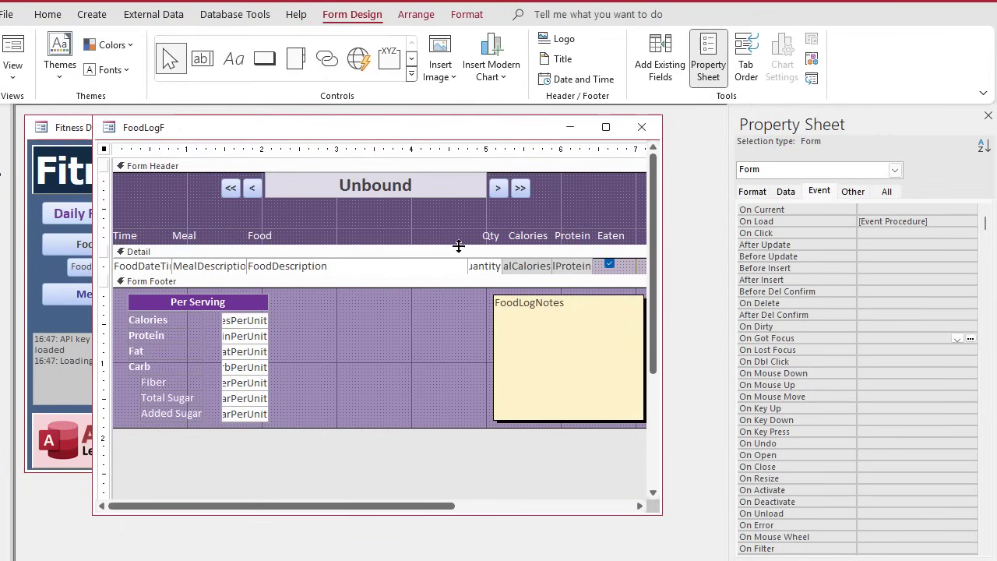
click(230, 189)
click(275, 207)
key(ctrl+v)
drag(232, 215, 209, 190)
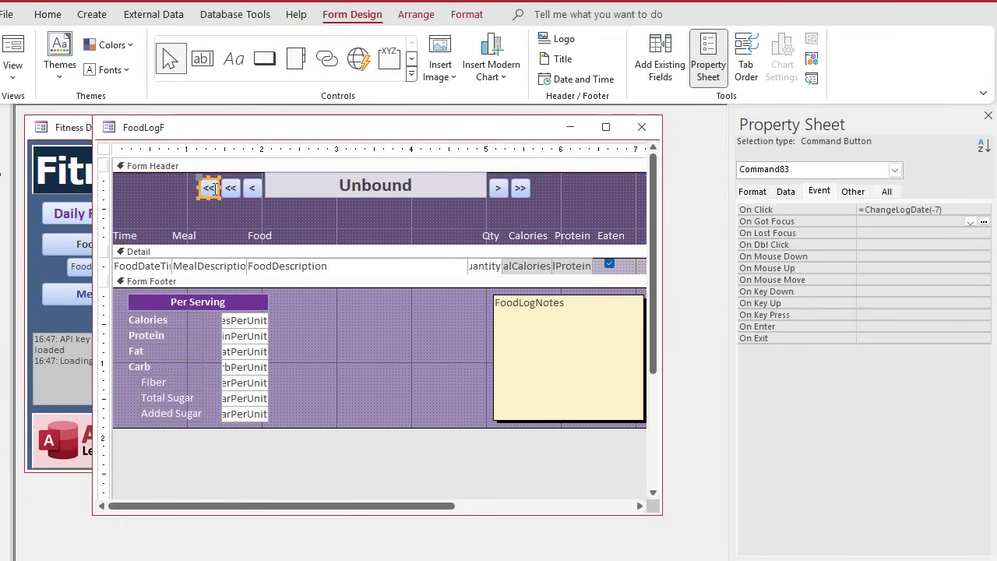
click(163, 201)
click(209, 187)
Clear the copy's =ChangeLogDate(-7) On Click and delete the empty Command83_Click procedure
drag(943, 209, 829, 205)
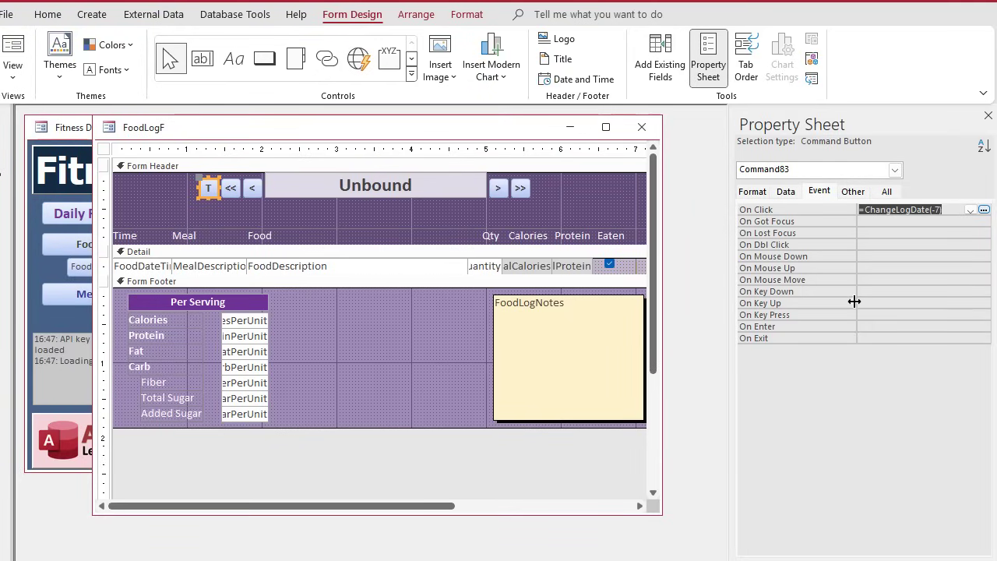
key(Delete)
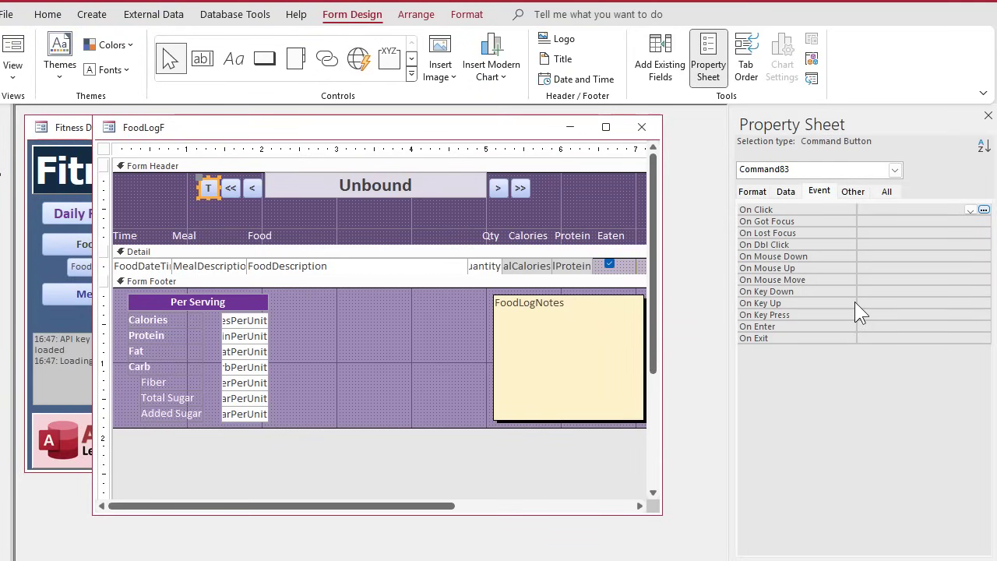
click(983, 210)
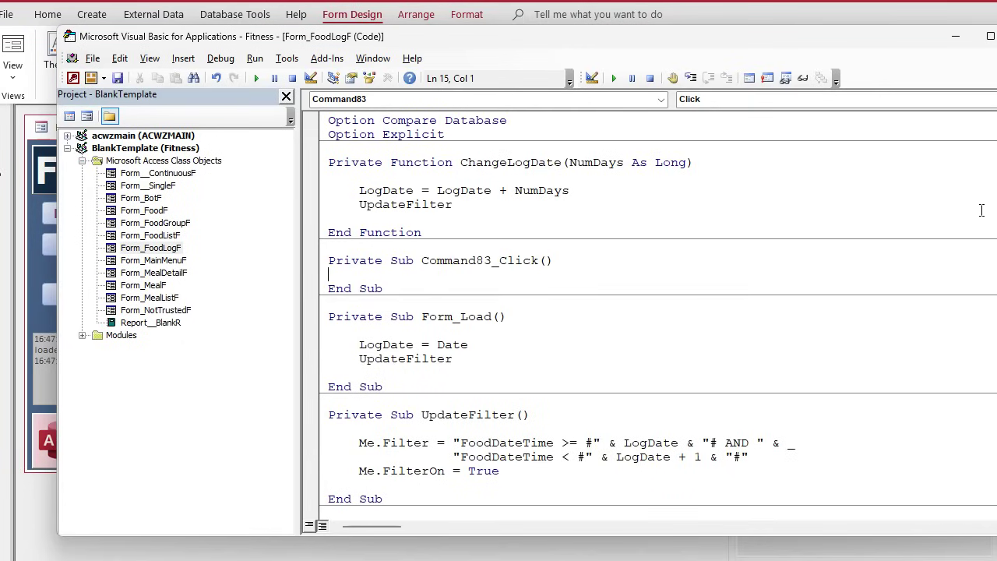
drag(471, 248, 550, 286)
key(Delete)
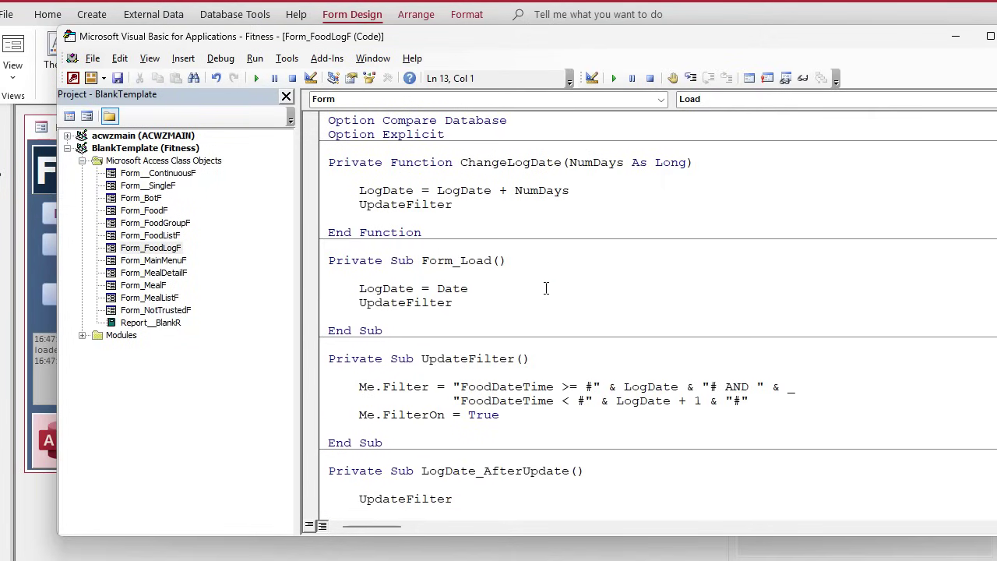
Rename the new T button to TodayBtn
click(36, 509)
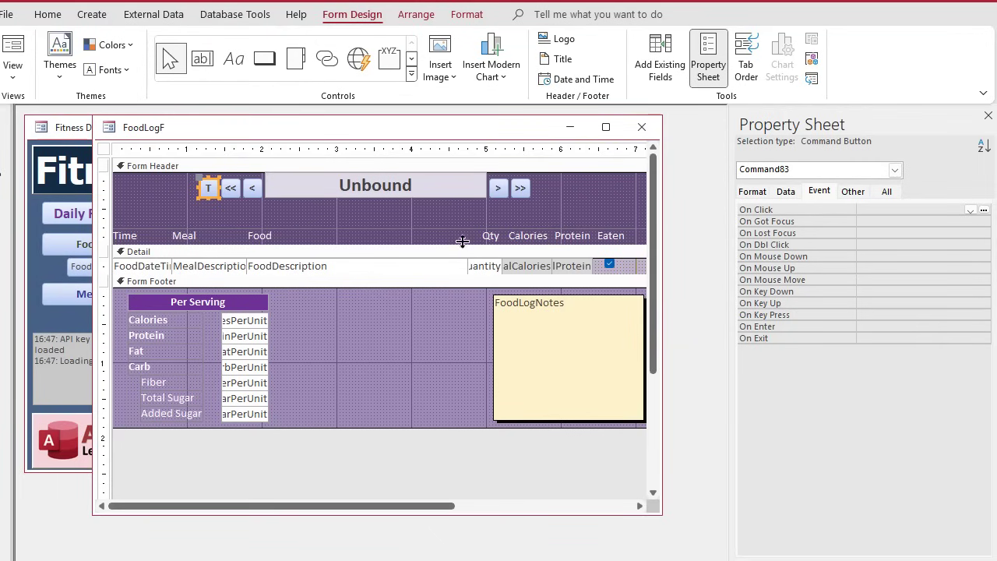
click(886, 191)
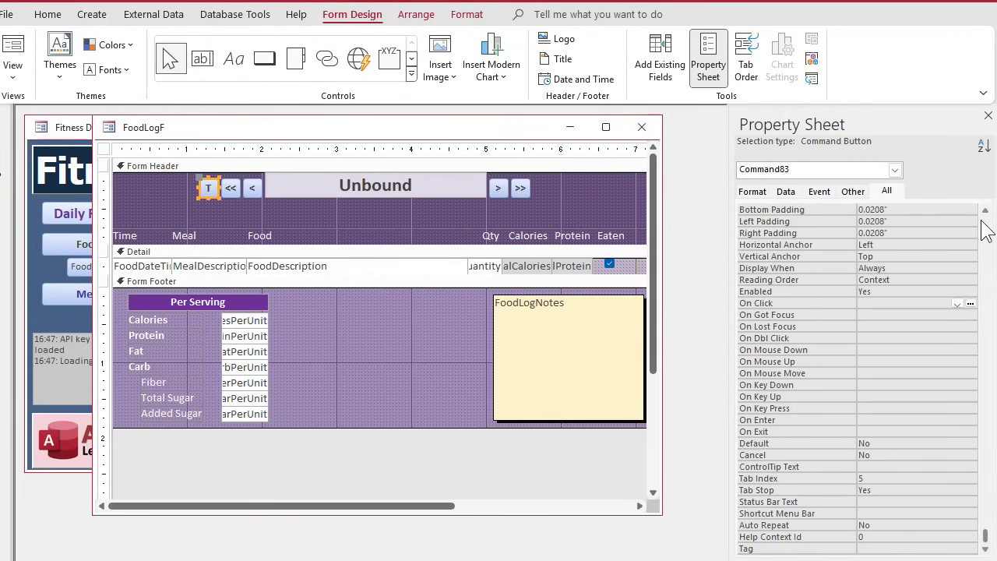
click(821, 209)
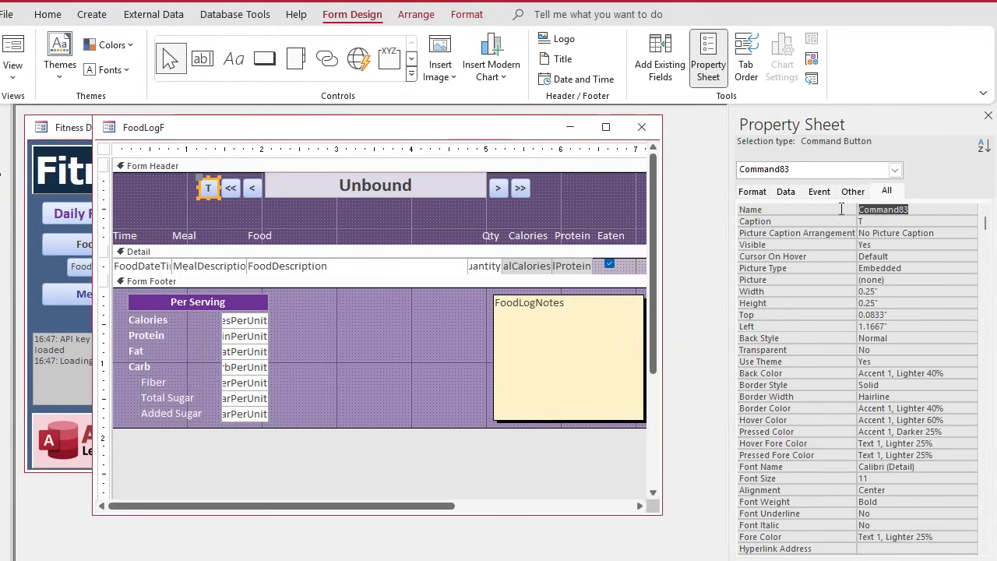
text(TodayBtn)
key(Return)
Write TodayBtn_Click to set LogDate to Date and call UpdateFilter
right_click(205, 187)
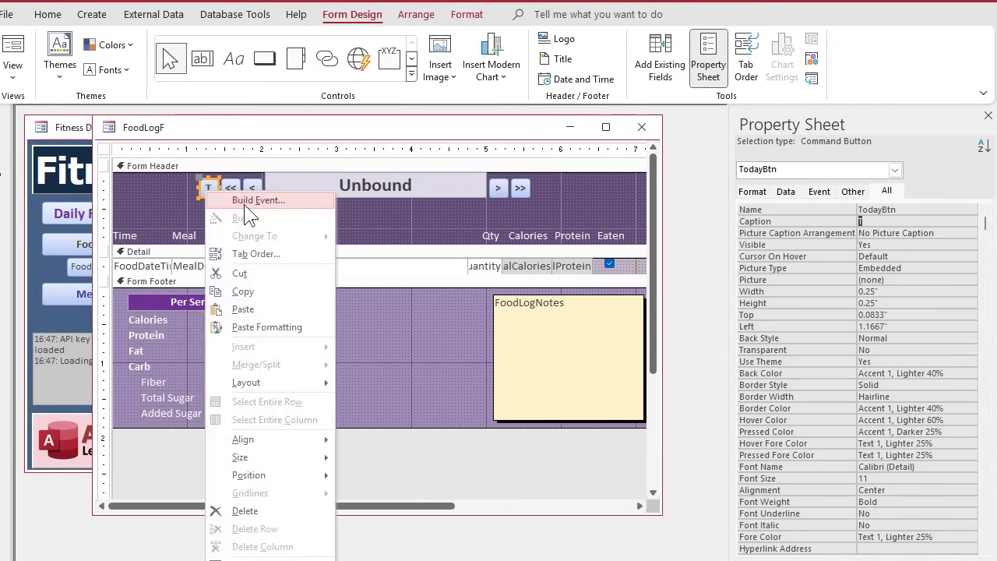
click(244, 203)
key(Return)
key(Tab)
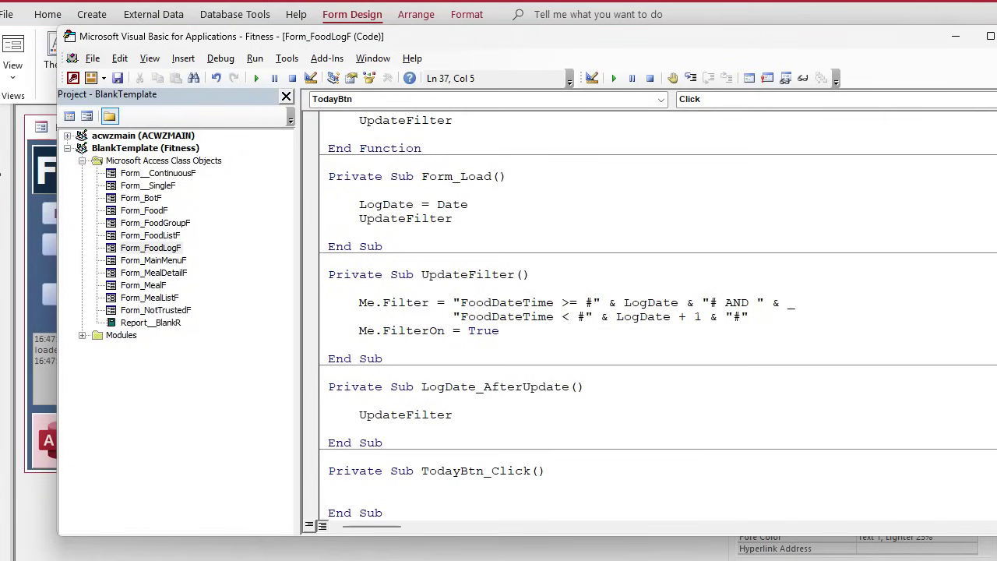
text(logdat)
text(date)
key(Return)
text(updatefilter)
key(Return)
key(Down)
key(Down)
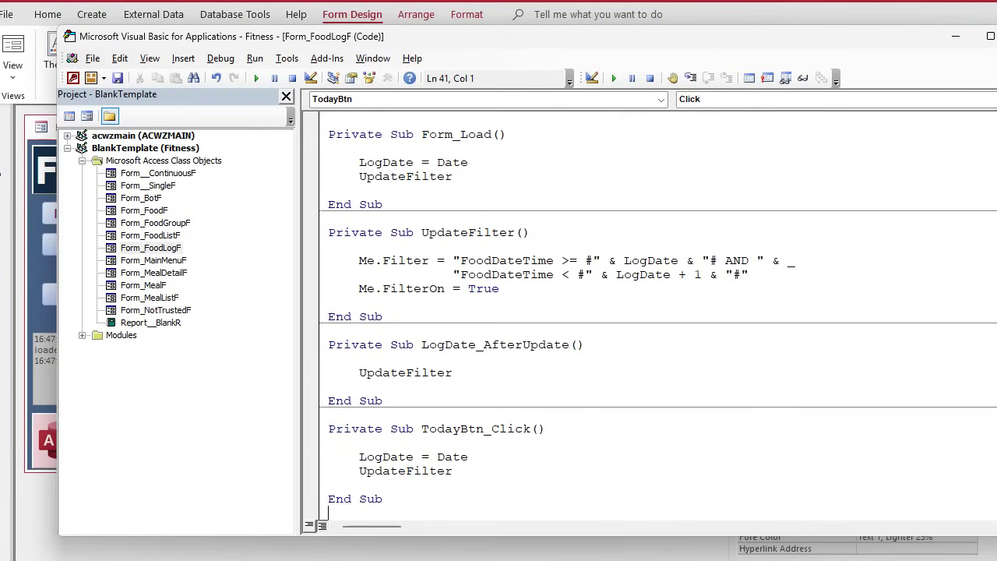
click(955, 36)
Open Daily Food Log, go back three weeks, then return to today with T
click(641, 126)
click(147, 215)
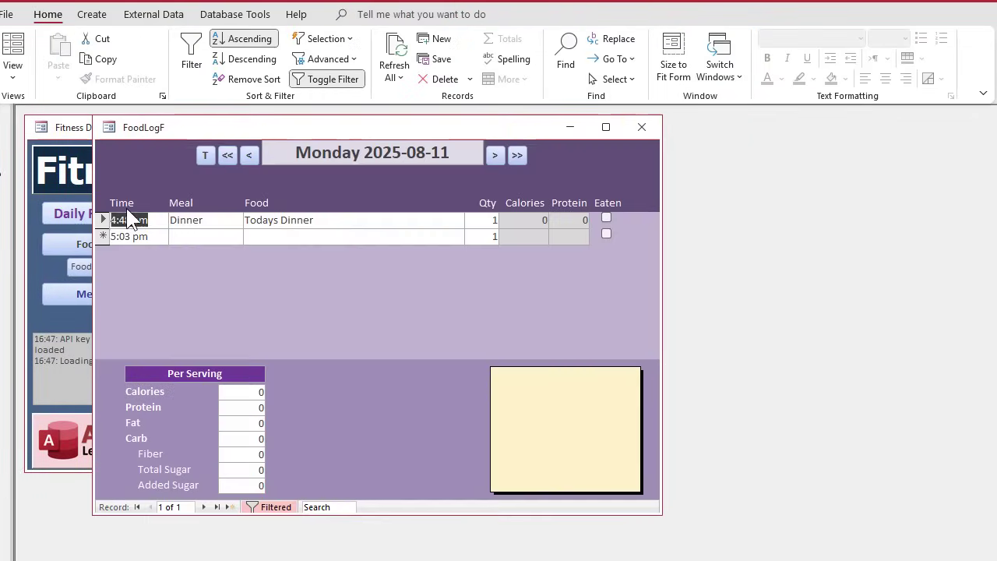
click(229, 159)
click(229, 160)
click(229, 160)
click(229, 160)
click(229, 159)
click(229, 159)
click(229, 160)
click(207, 154)
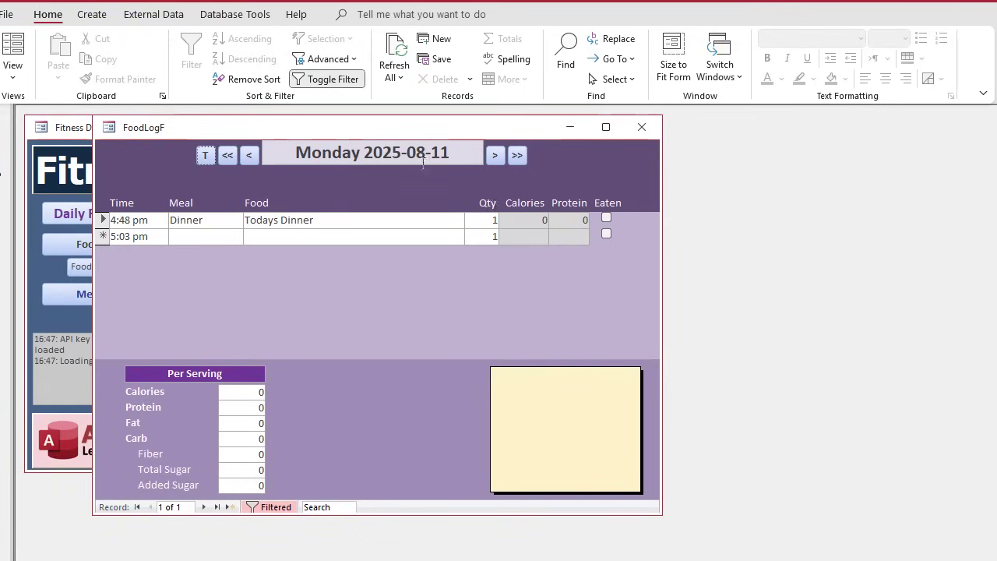
Open and close the date box's calendar picker twice without changing the date
click(417, 155)
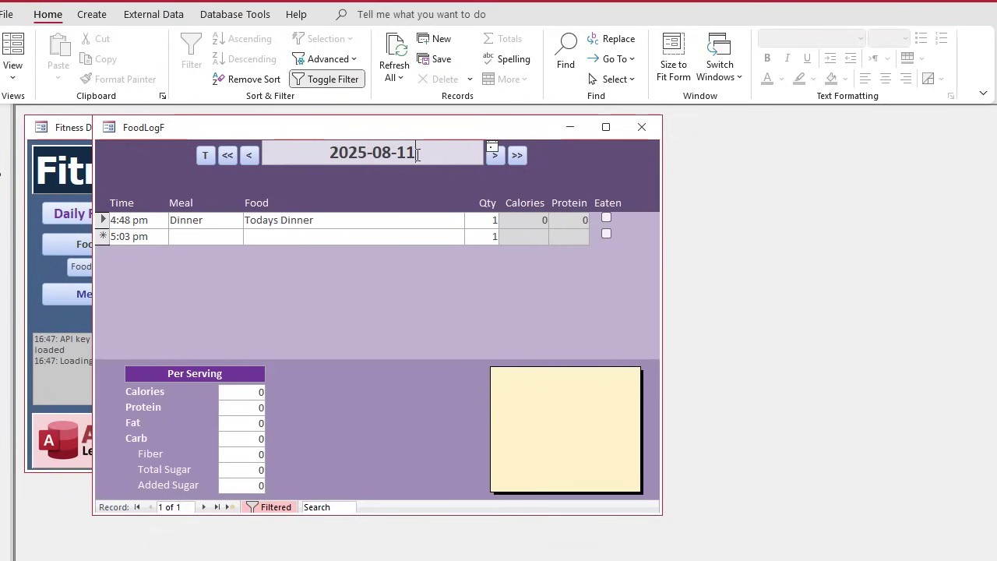
click(492, 147)
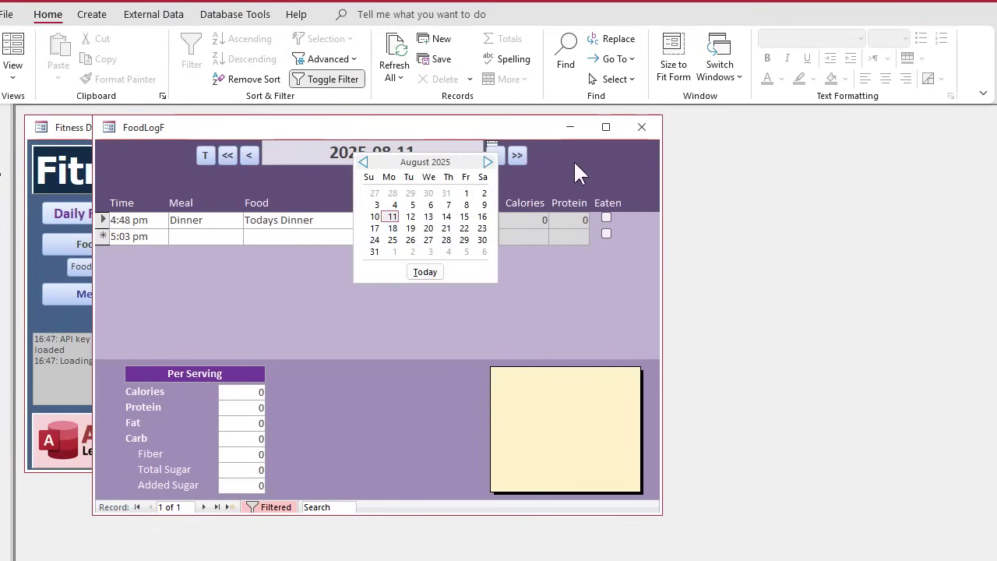
click(493, 146)
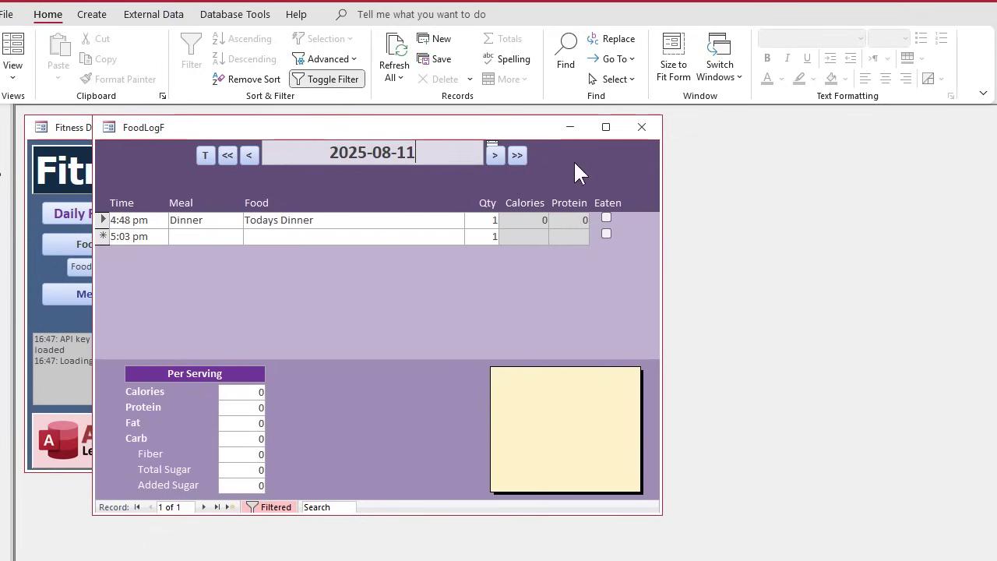
click(492, 148)
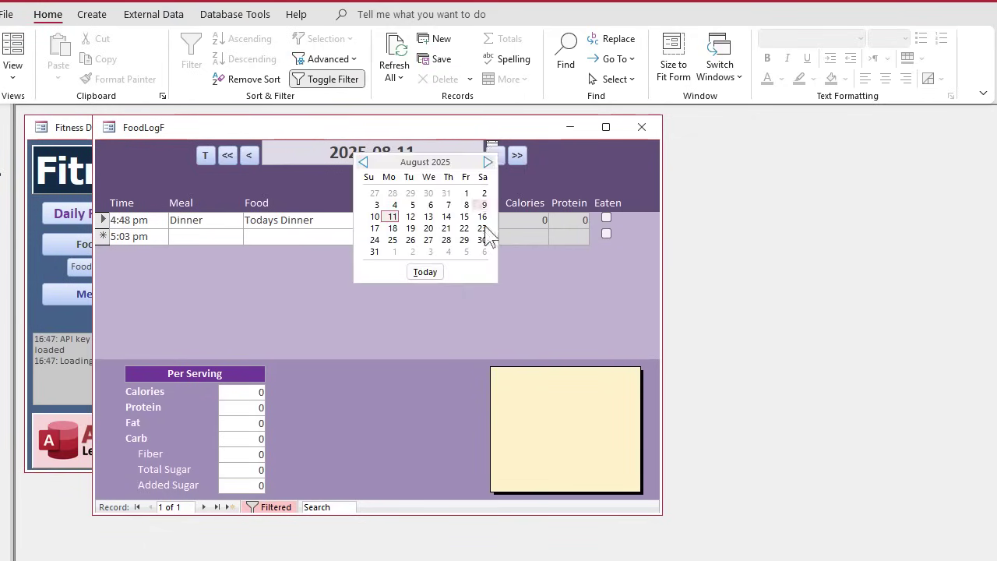
click(562, 180)
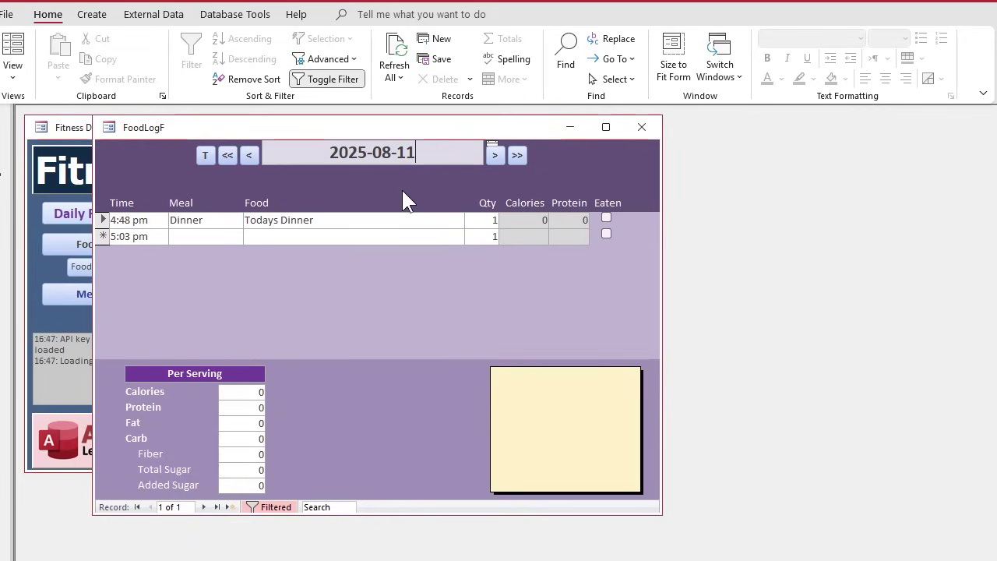
In FoodLogF design view, shift the navigation buttons further out from the date box
right_click(422, 127)
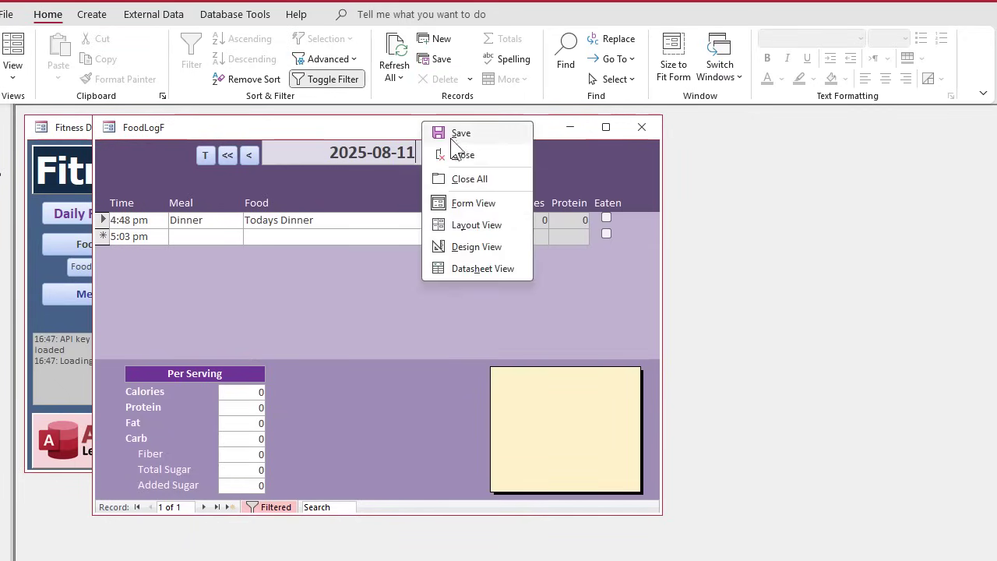
click(452, 248)
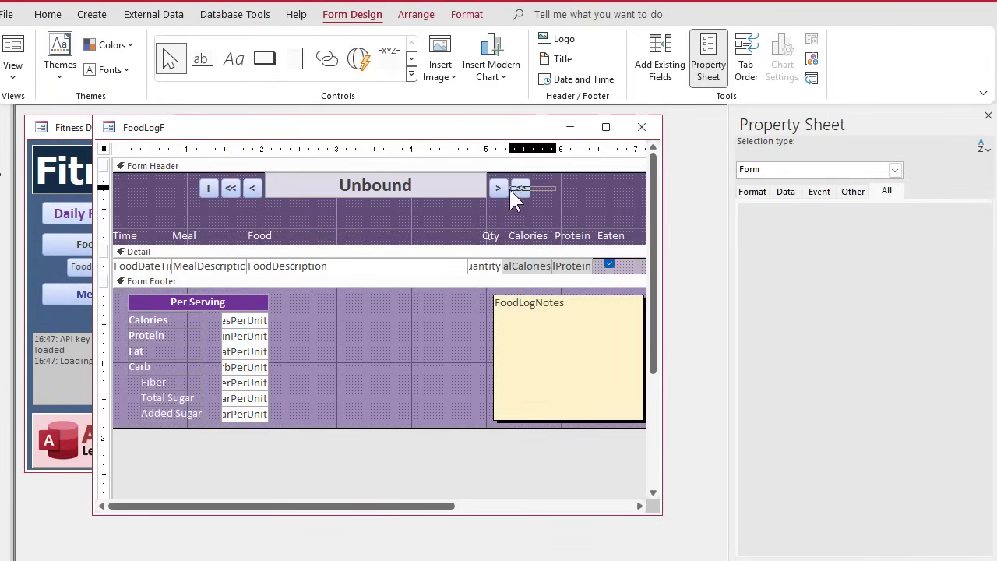
drag(508, 189, 514, 188)
drag(256, 203, 217, 192)
click(316, 215)
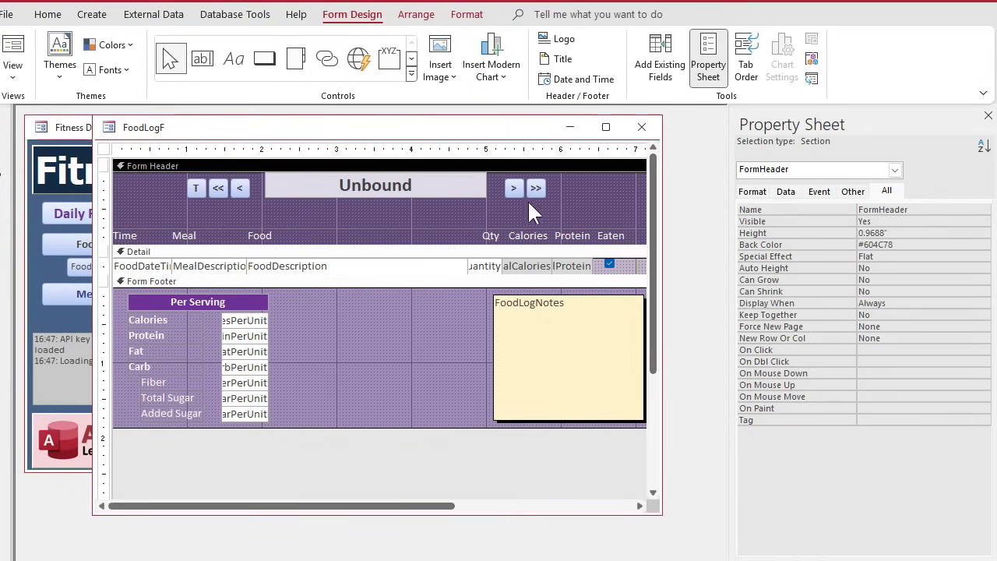
drag(519, 206, 540, 189)
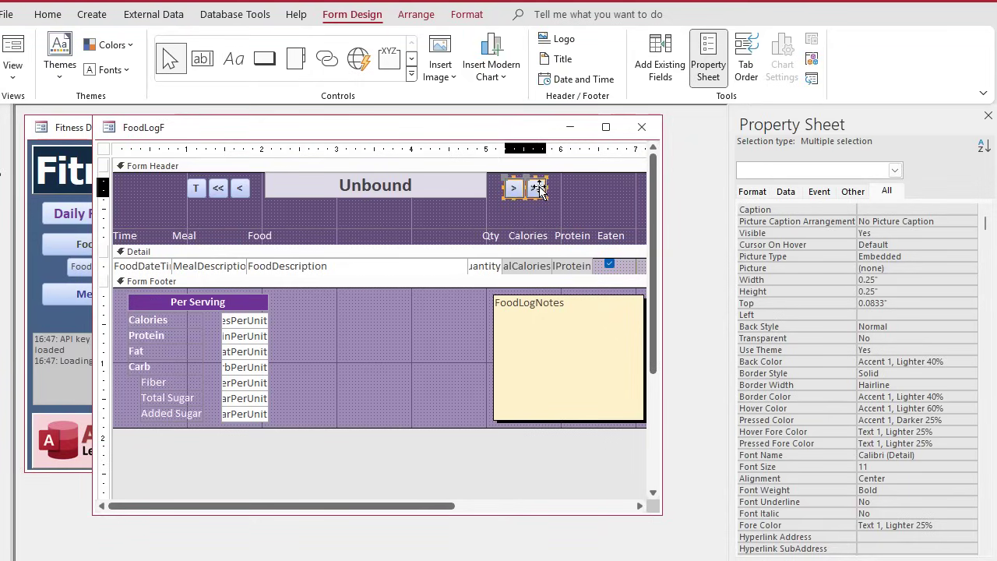
click(460, 215)
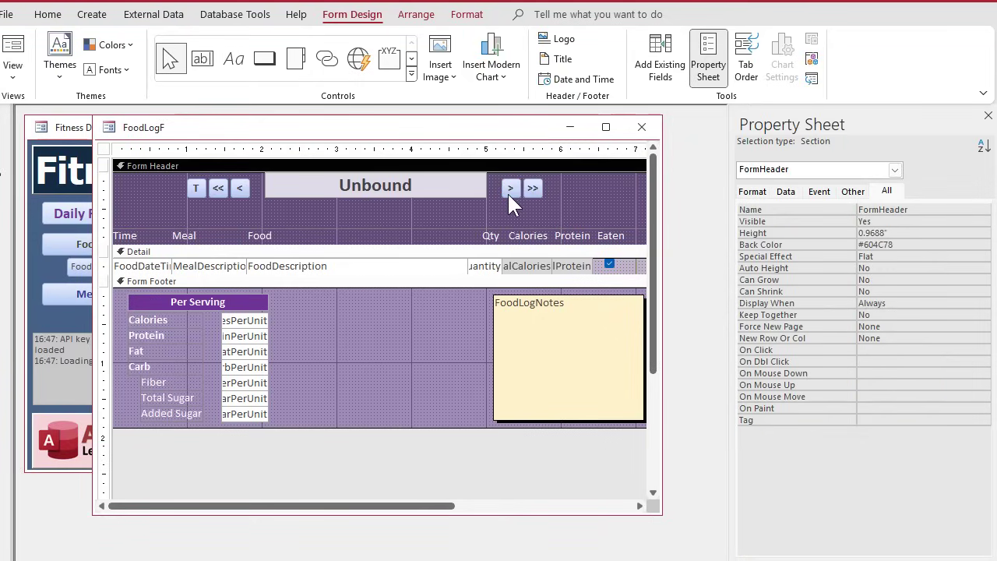
Reopen Daily Food Log and pick August 12 from the date calendar
click(641, 127)
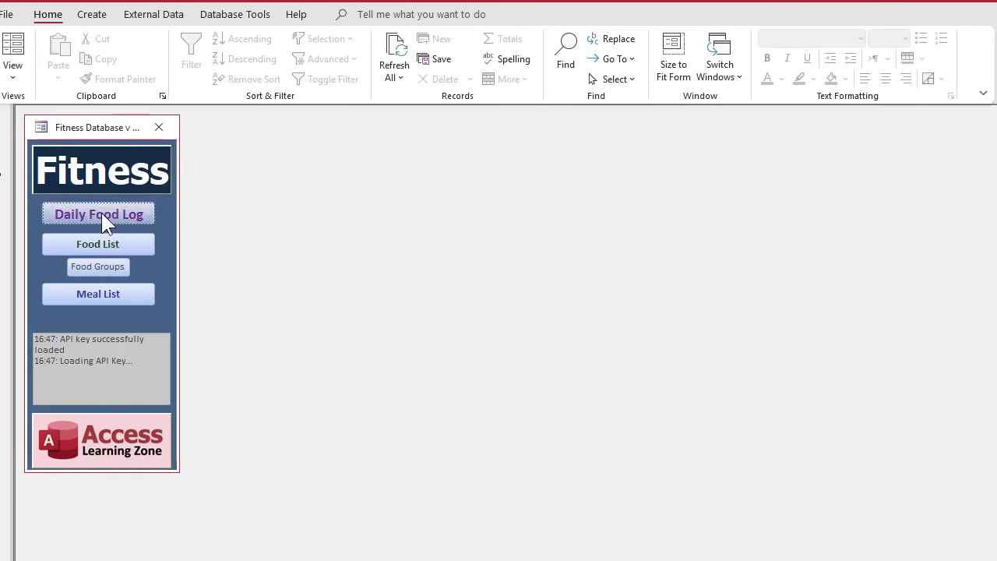
click(103, 216)
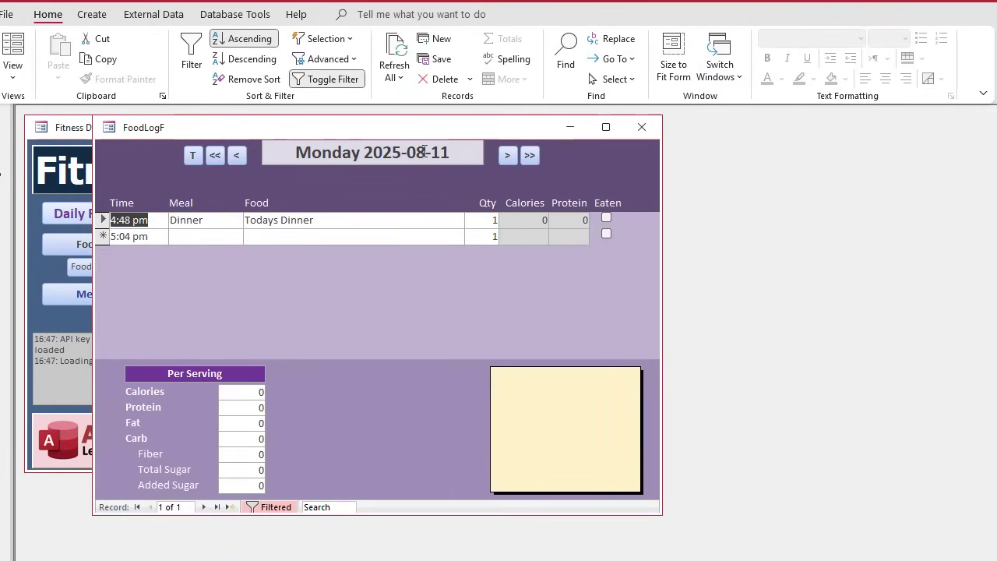
click(425, 151)
click(492, 147)
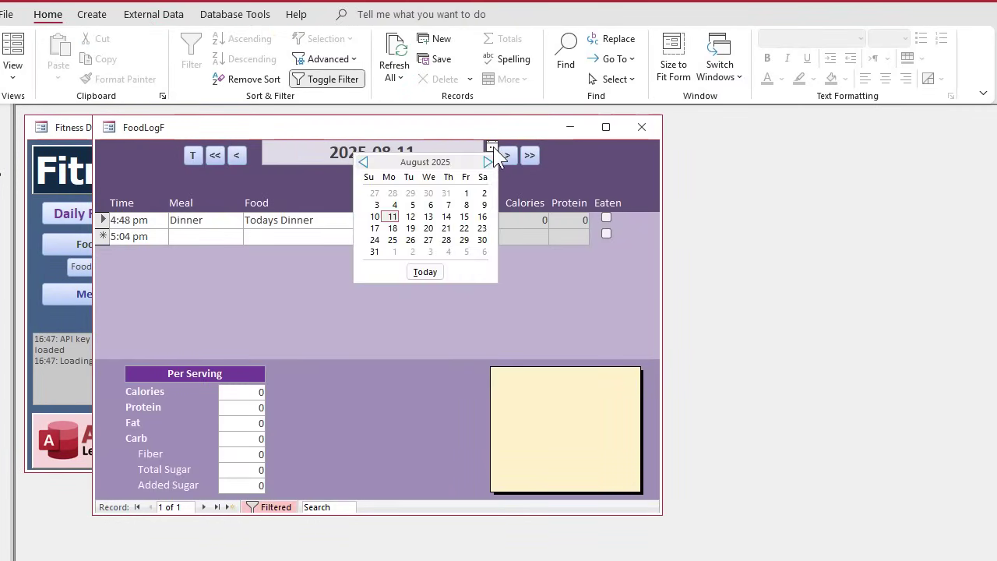
click(410, 217)
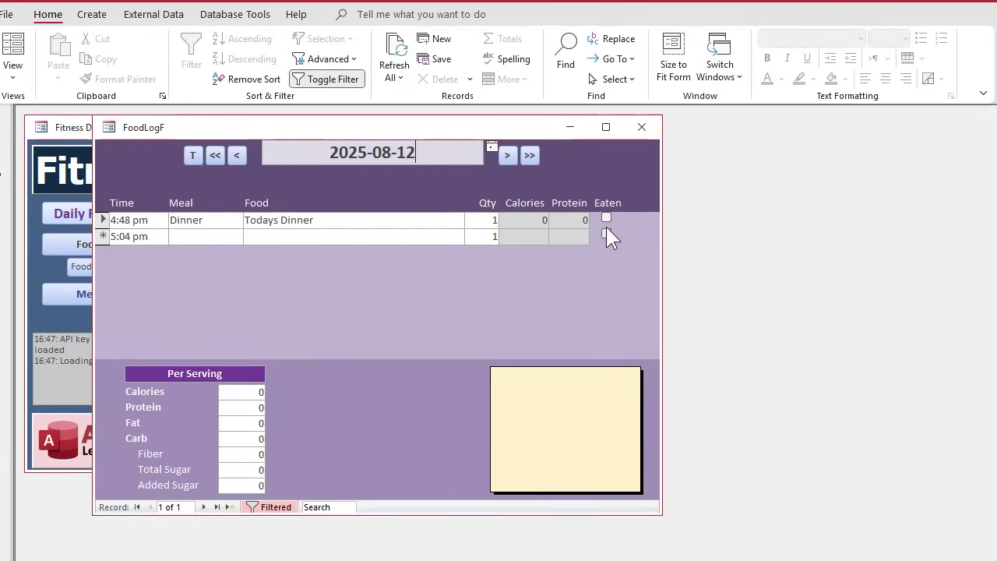
Return to today with T, then remove and reapply the date filter
click(192, 155)
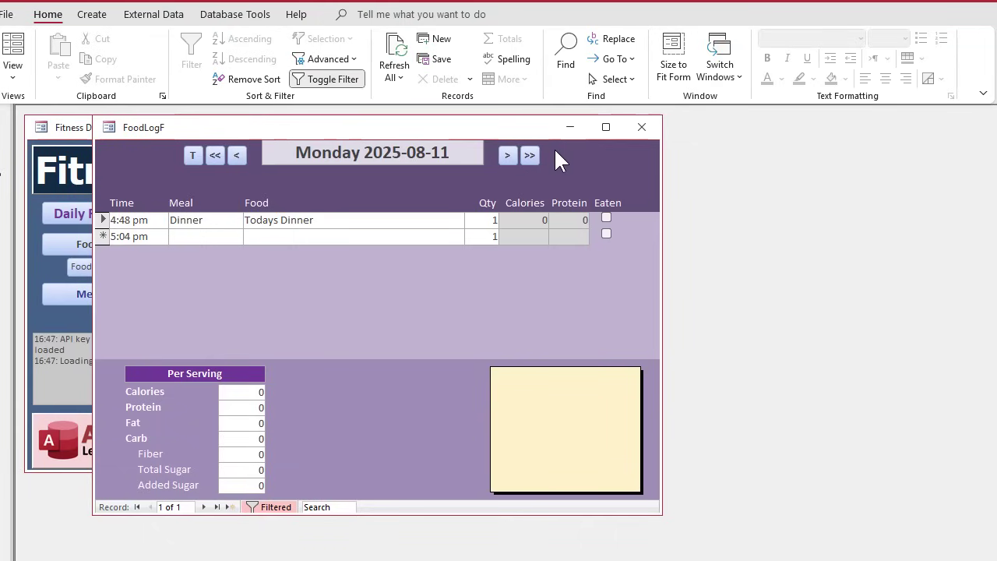
click(274, 507)
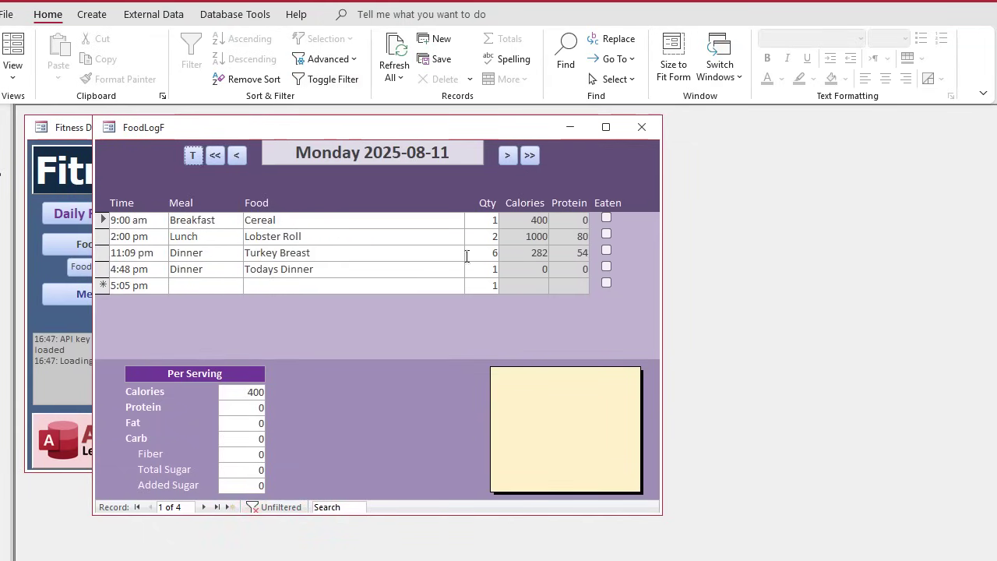
click(190, 155)
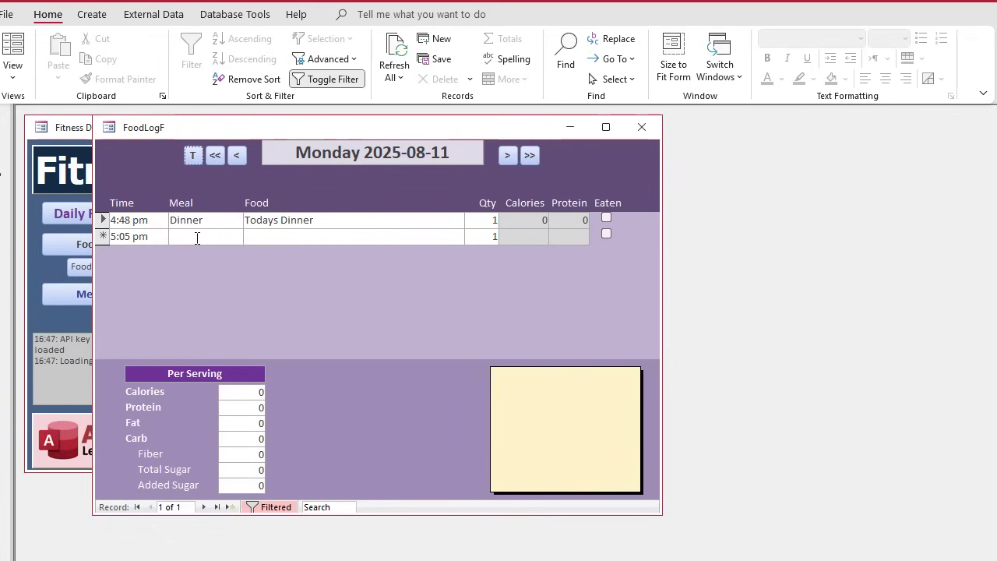
Step back to Sunday 2025-08-10 and zoom into entries' full time values with Shift+F2
click(236, 155)
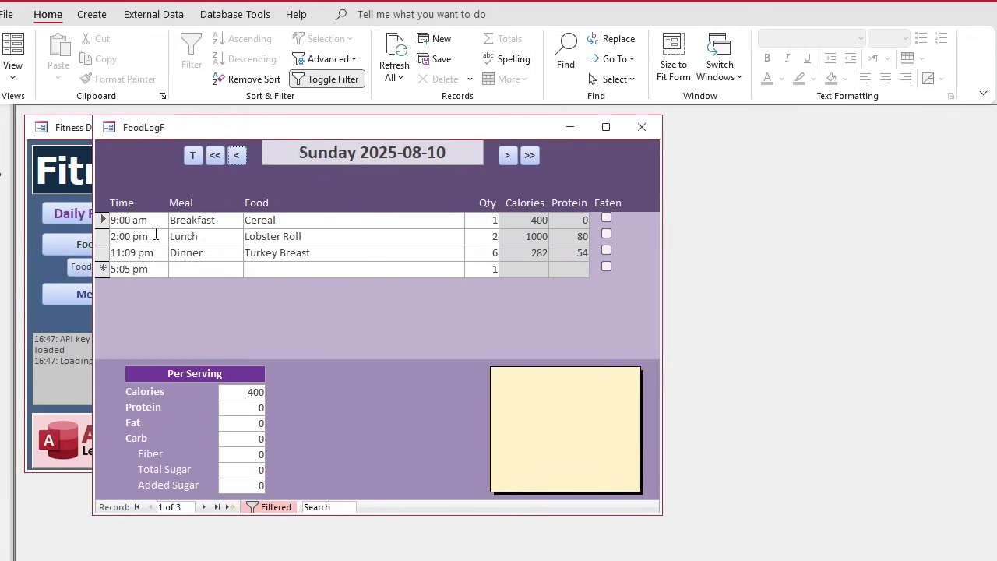
click(137, 236)
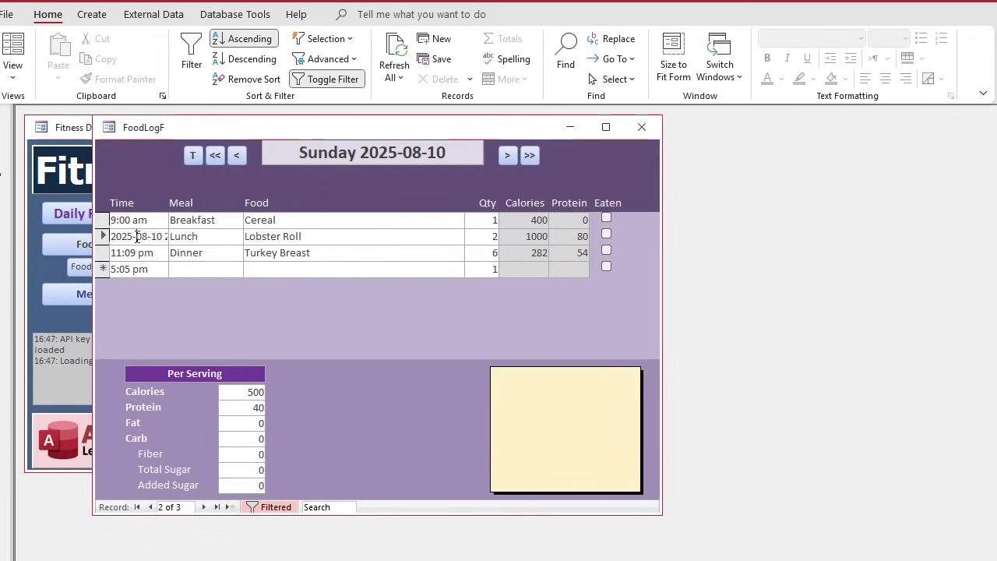
key(shift+F2)
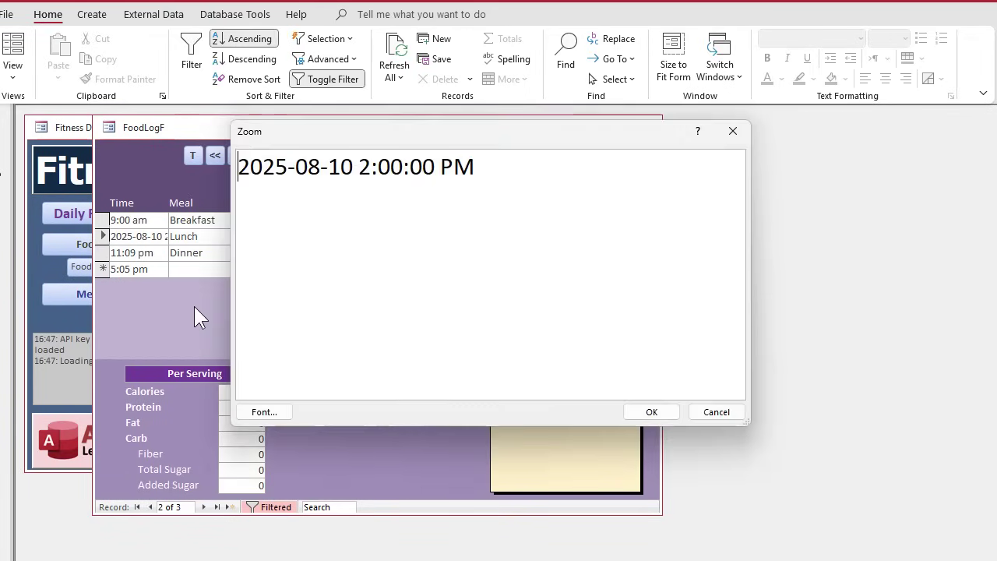
click(717, 414)
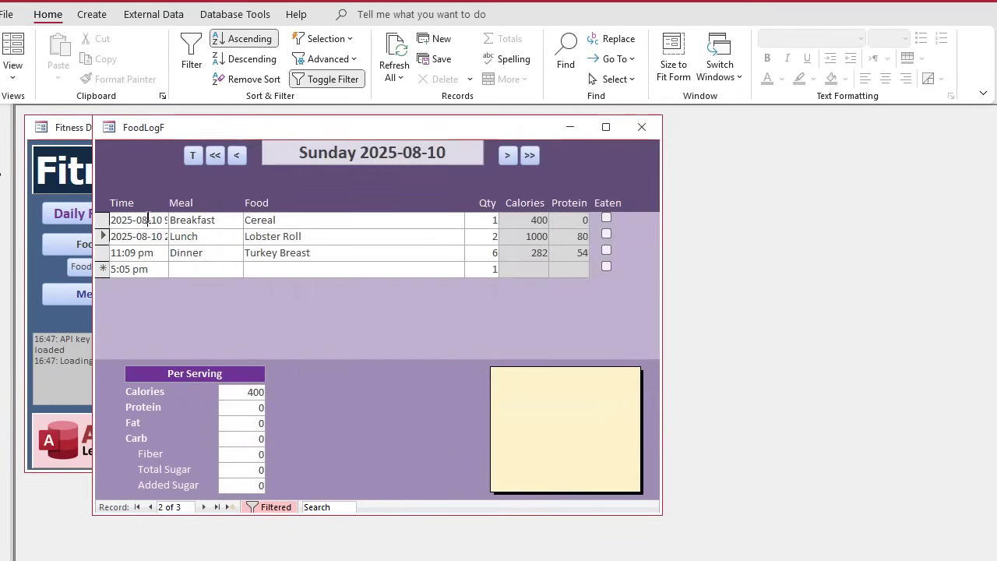
click(149, 251)
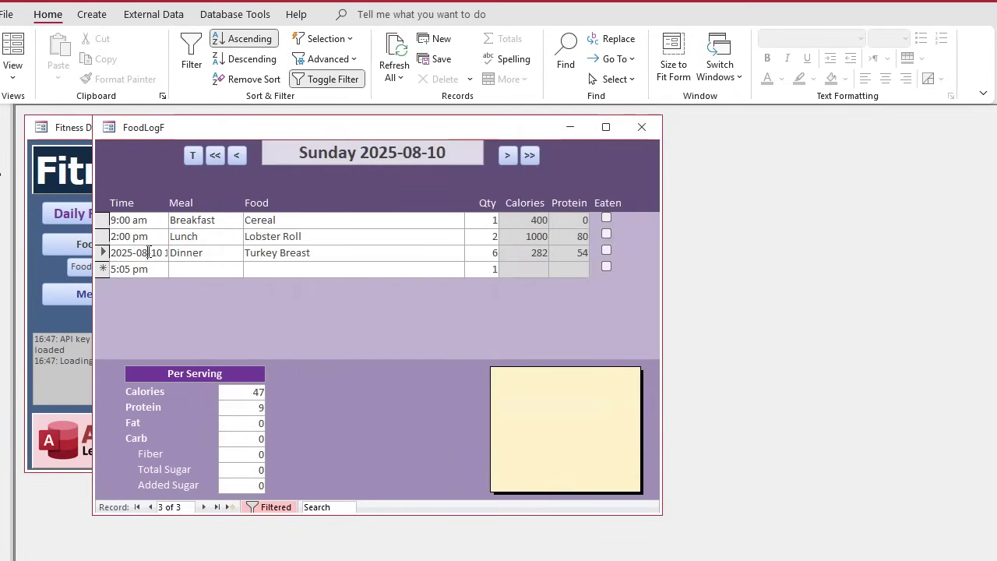